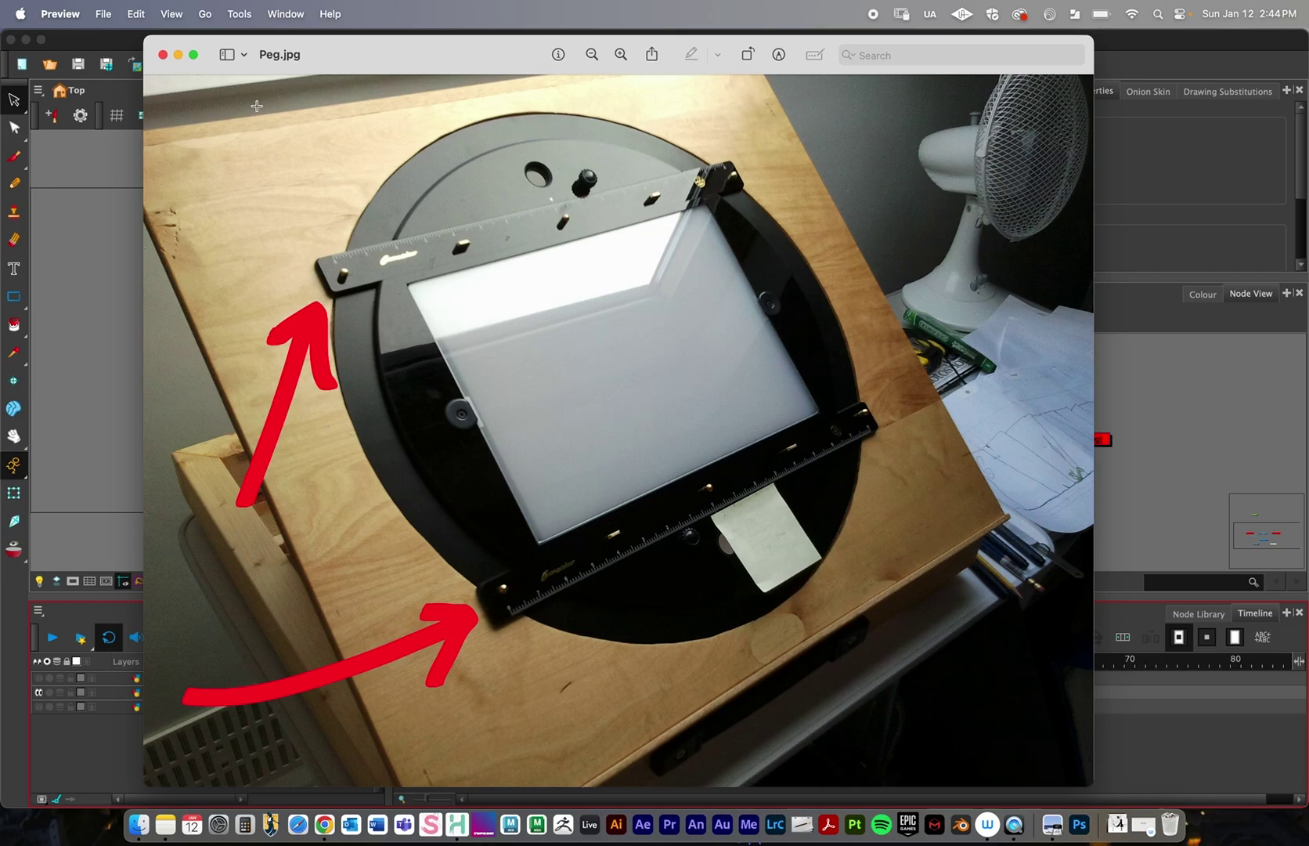
- Close the Peg.jpg reference photo in Preview to bring the 2D_Rig_Test scene forward
{"action": "left_click", "coordinate": [163, 55]}
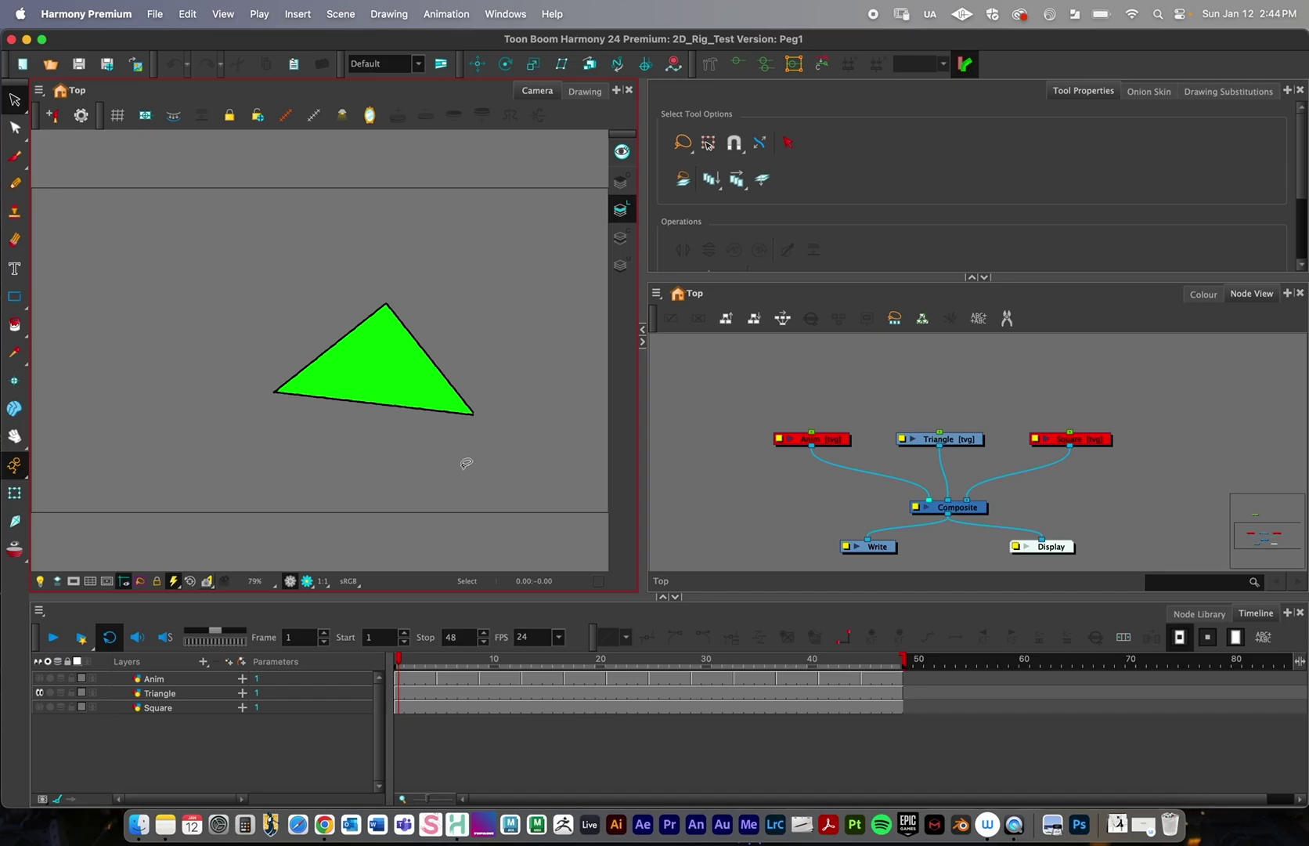
- Select the Anim, Triangle and Square nodes and turn on Anim and Square layer visibility
{"action": "left_click", "coordinate": [768, 474]}
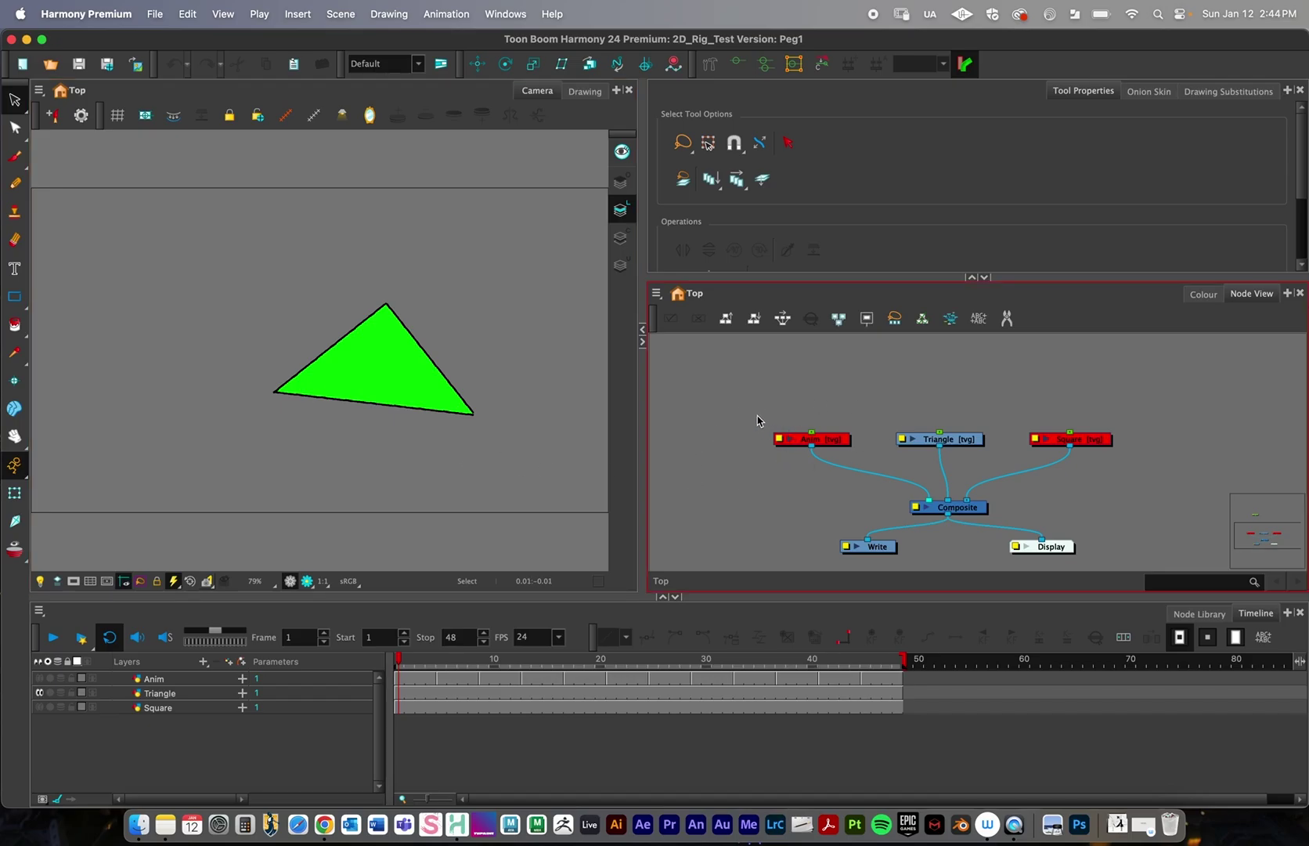
{"action": "left_click_drag", "start_coordinate": [727, 412], "coordinate": [1098, 500]}
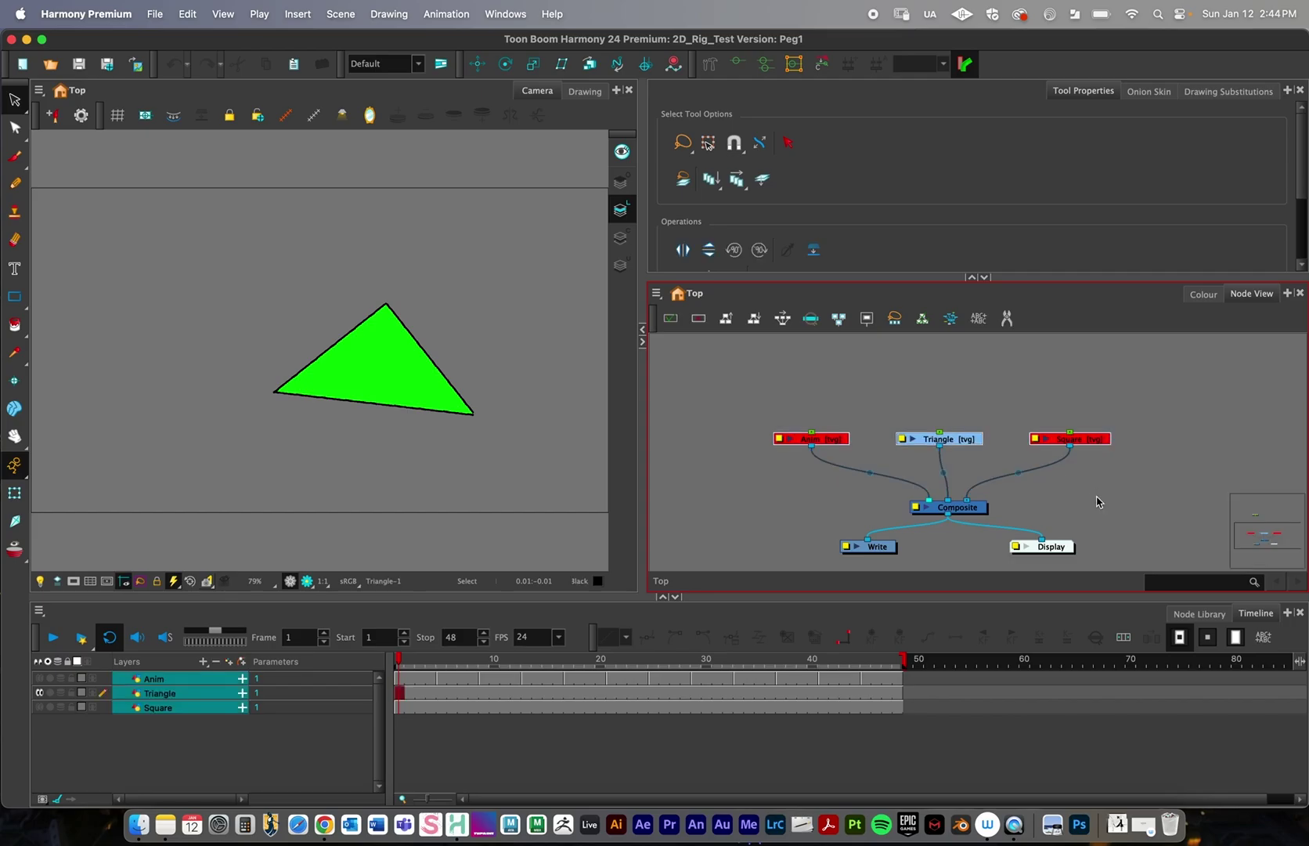
{"action": "left_click", "coordinate": [38, 678]}
{"action": "left_click", "coordinate": [39, 707]}
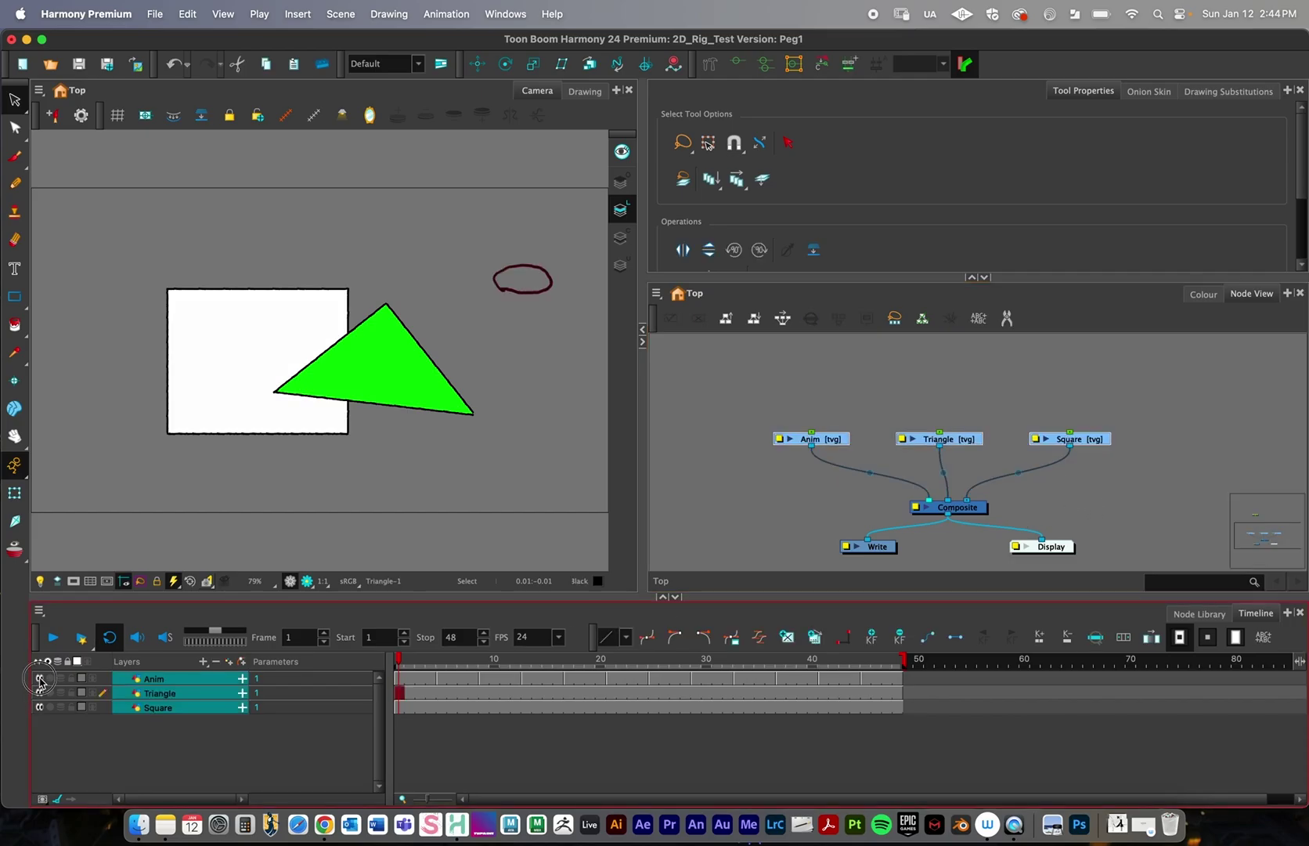
{"action": "left_click", "coordinate": [188, 748]}
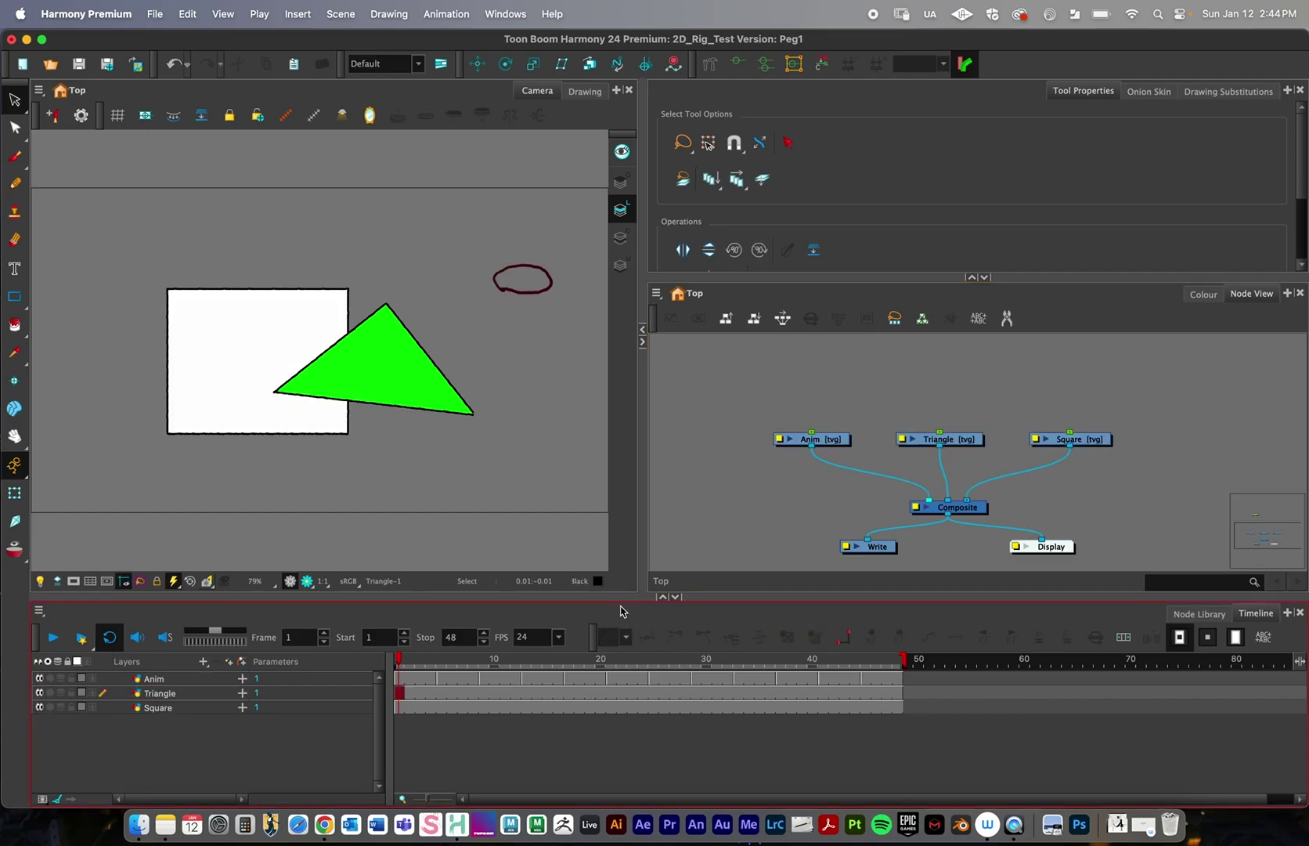
{"action": "left_click", "coordinate": [708, 506]}
- Select the Square, Triangle and Anim layers, then play the animation and stop at frame 3
{"action": "left_click_drag", "start_coordinate": [740, 425], "coordinate": [1105, 470]}
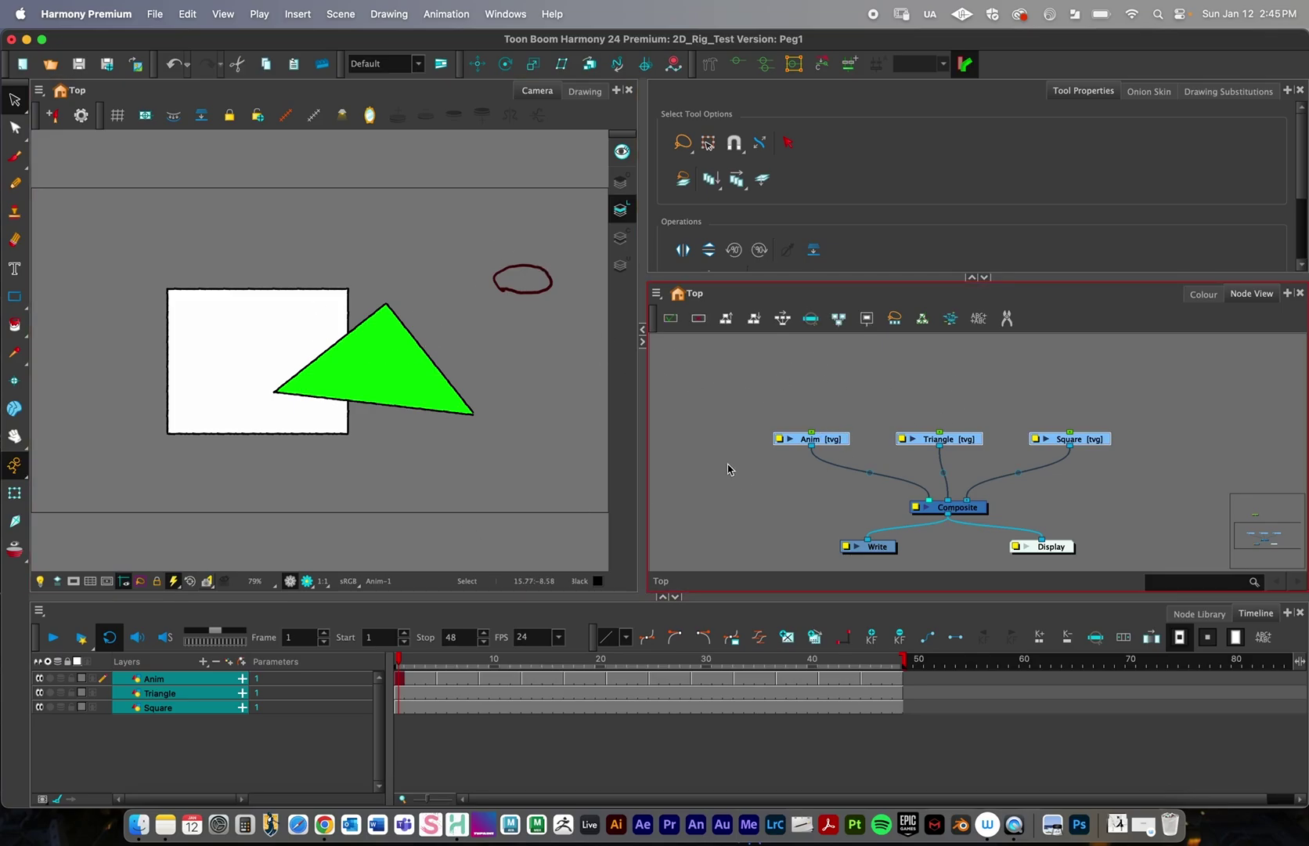
{"action": "left_click", "coordinate": [824, 492]}
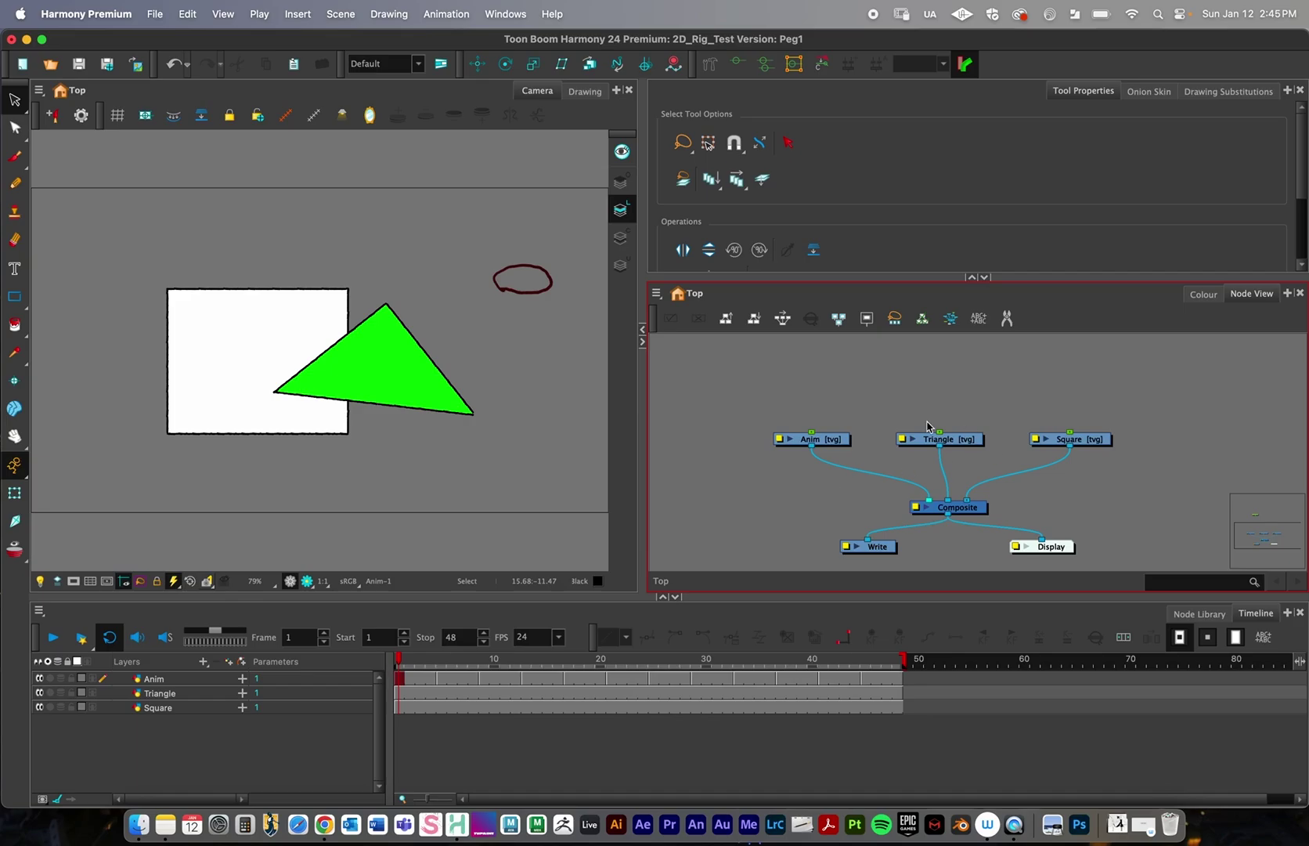
{"action": "left_click", "coordinate": [1074, 441]}
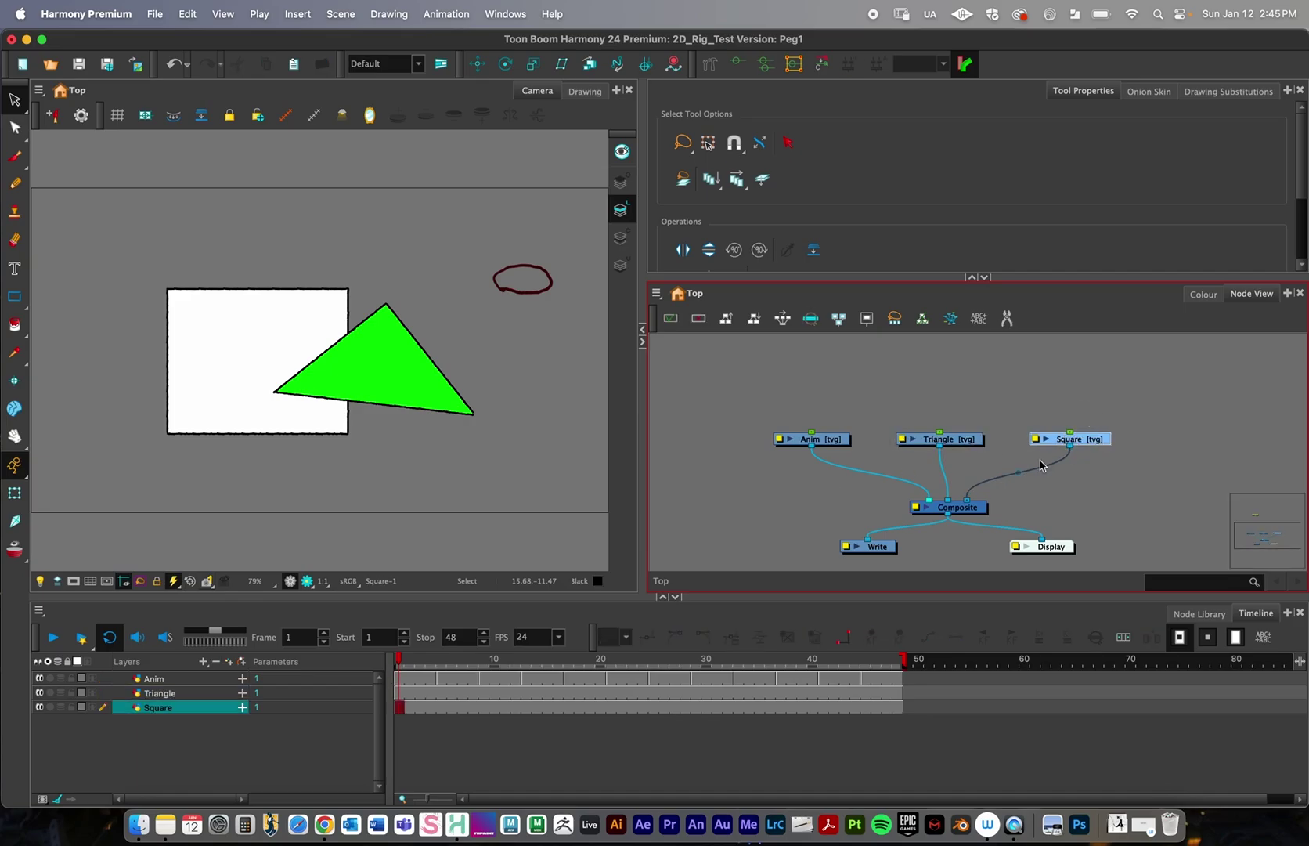
{"action": "left_click", "coordinate": [157, 694]}
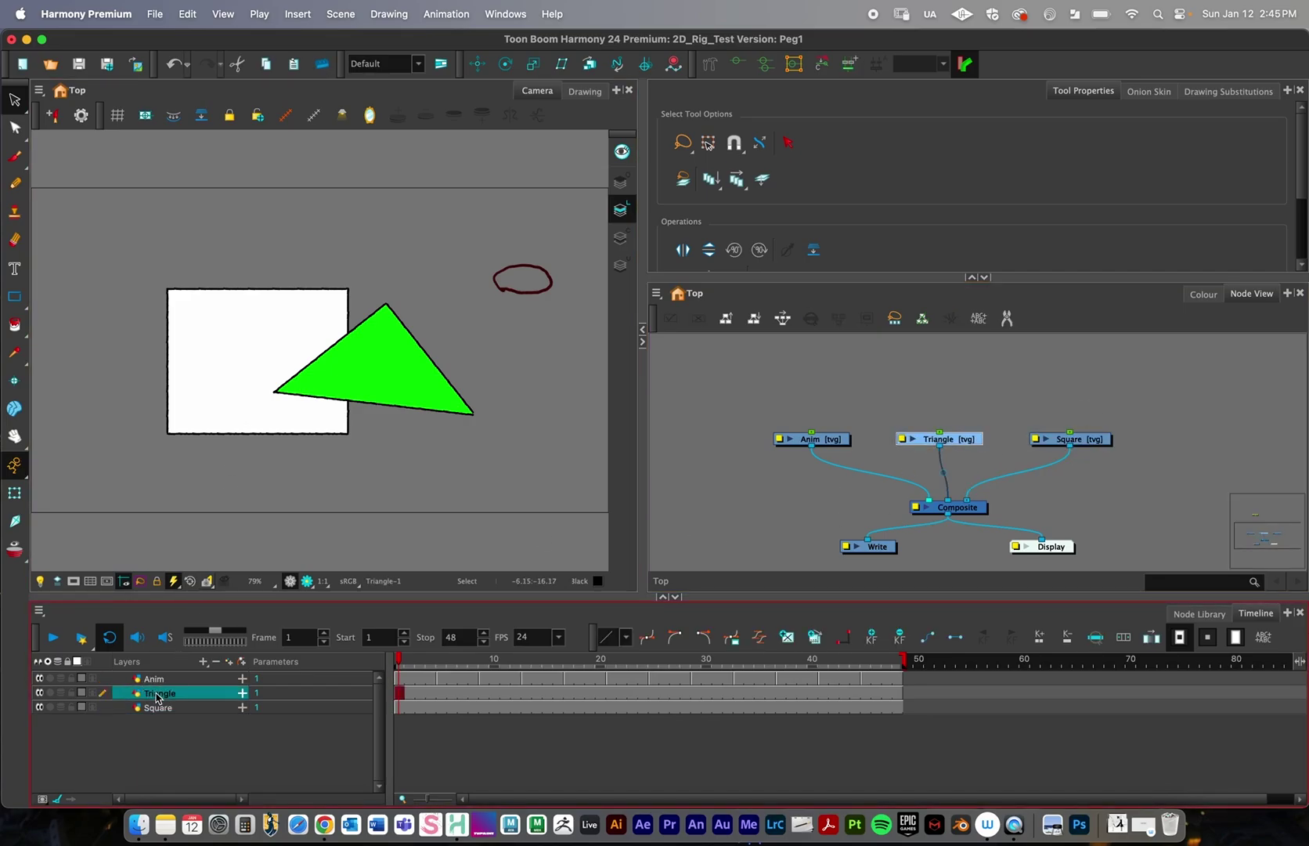
{"action": "left_click", "coordinate": [154, 678]}
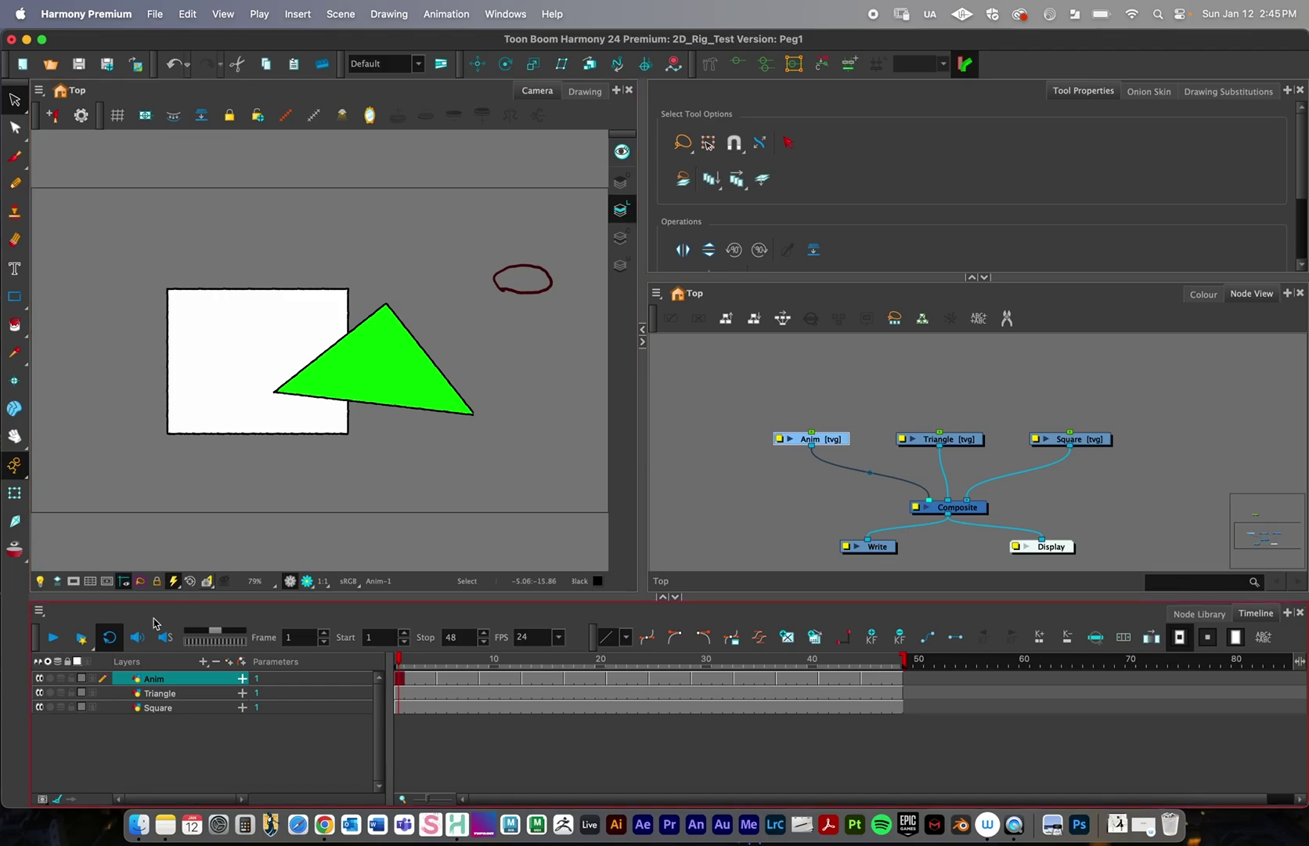
{"action": "left_click", "coordinate": [53, 637]}
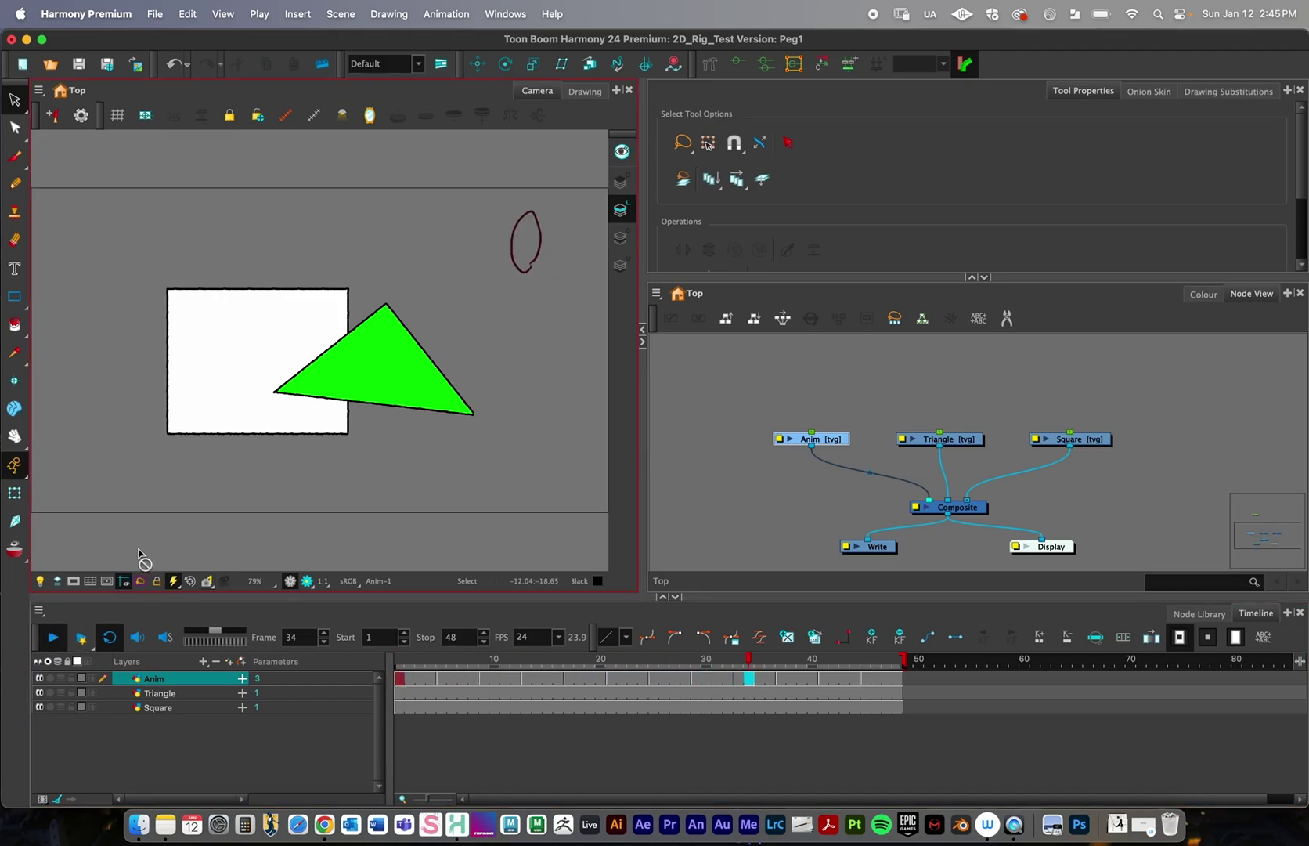
{"action": "left_click", "coordinate": [53, 637]}
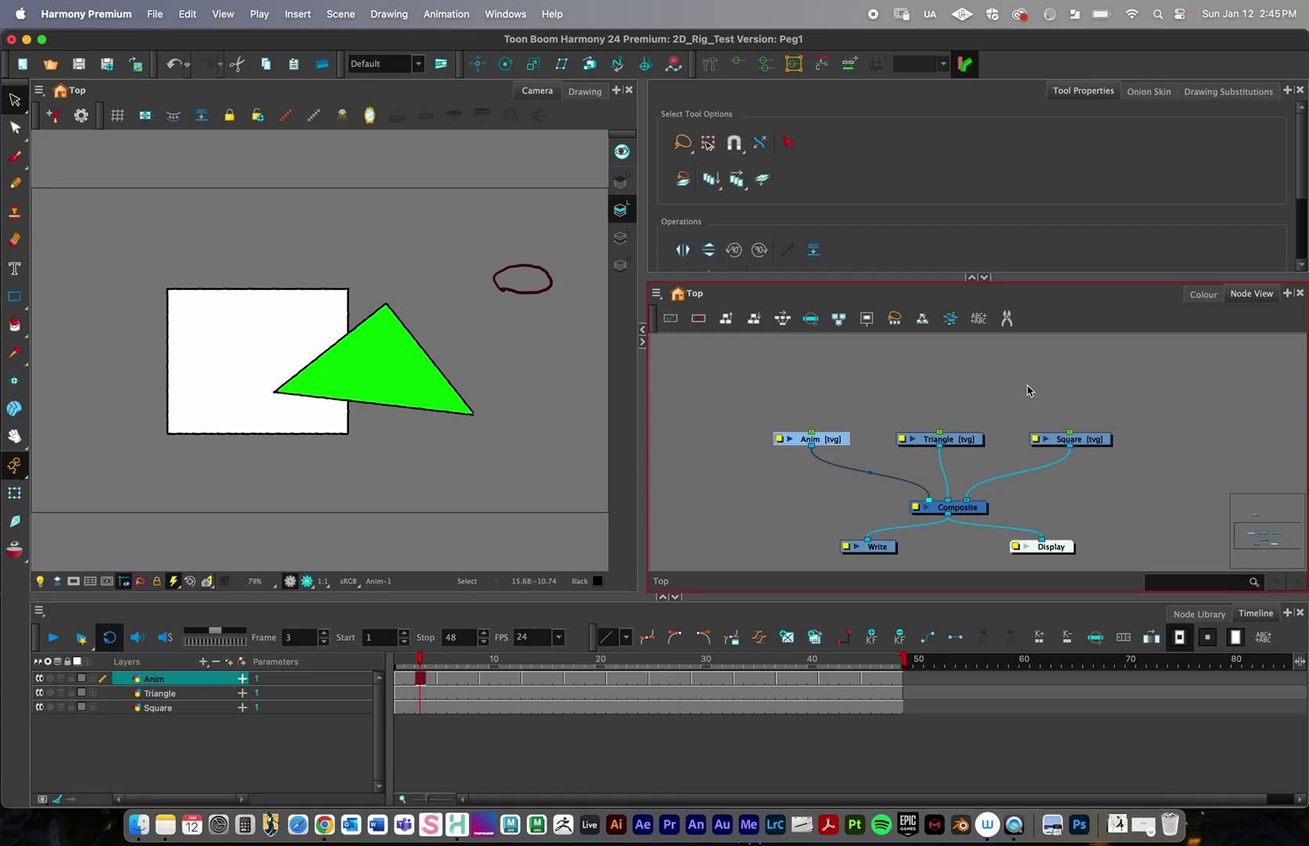
- Turn off the Square and Anim layers' visibility in the Timeline
{"action": "left_click", "coordinate": [1288, 293]}
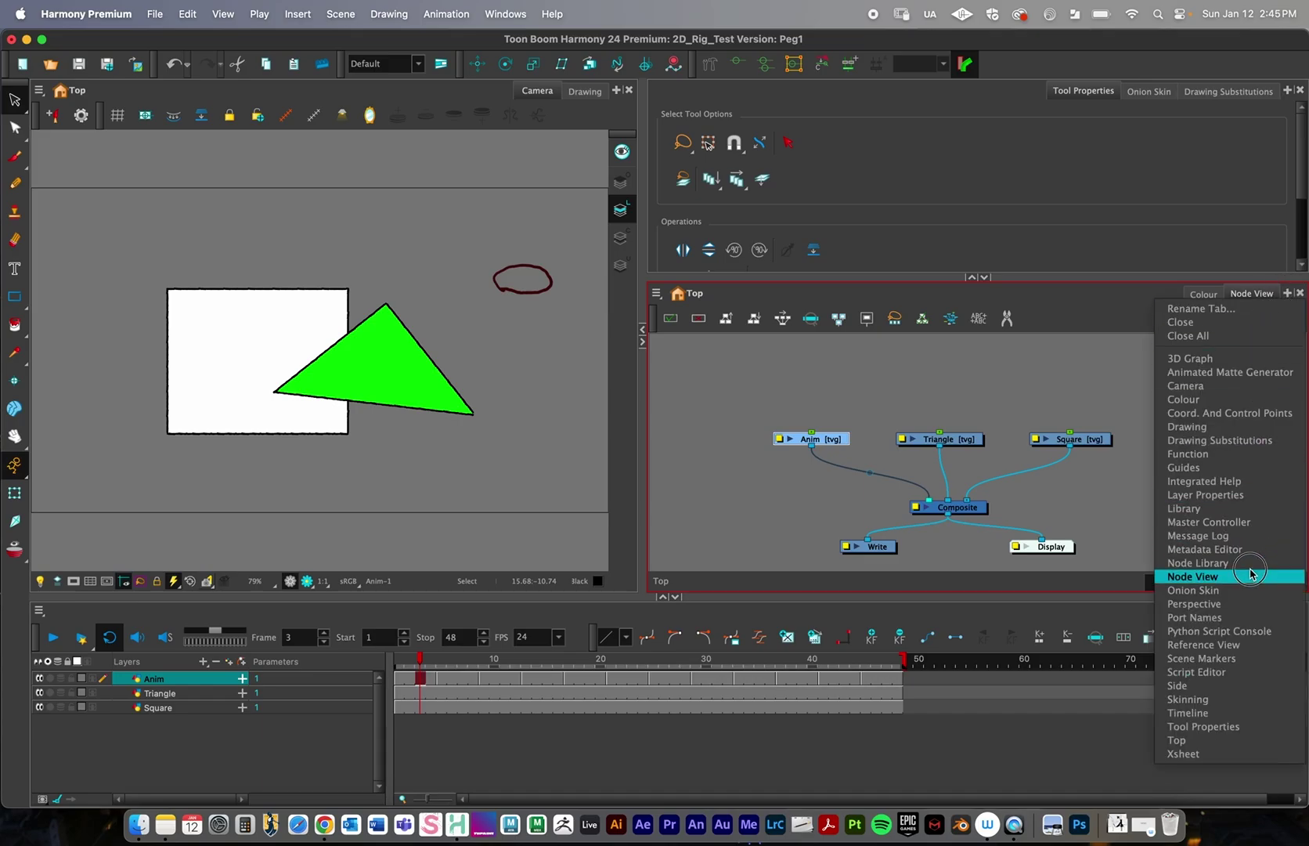
{"action": "left_click", "coordinate": [975, 392]}
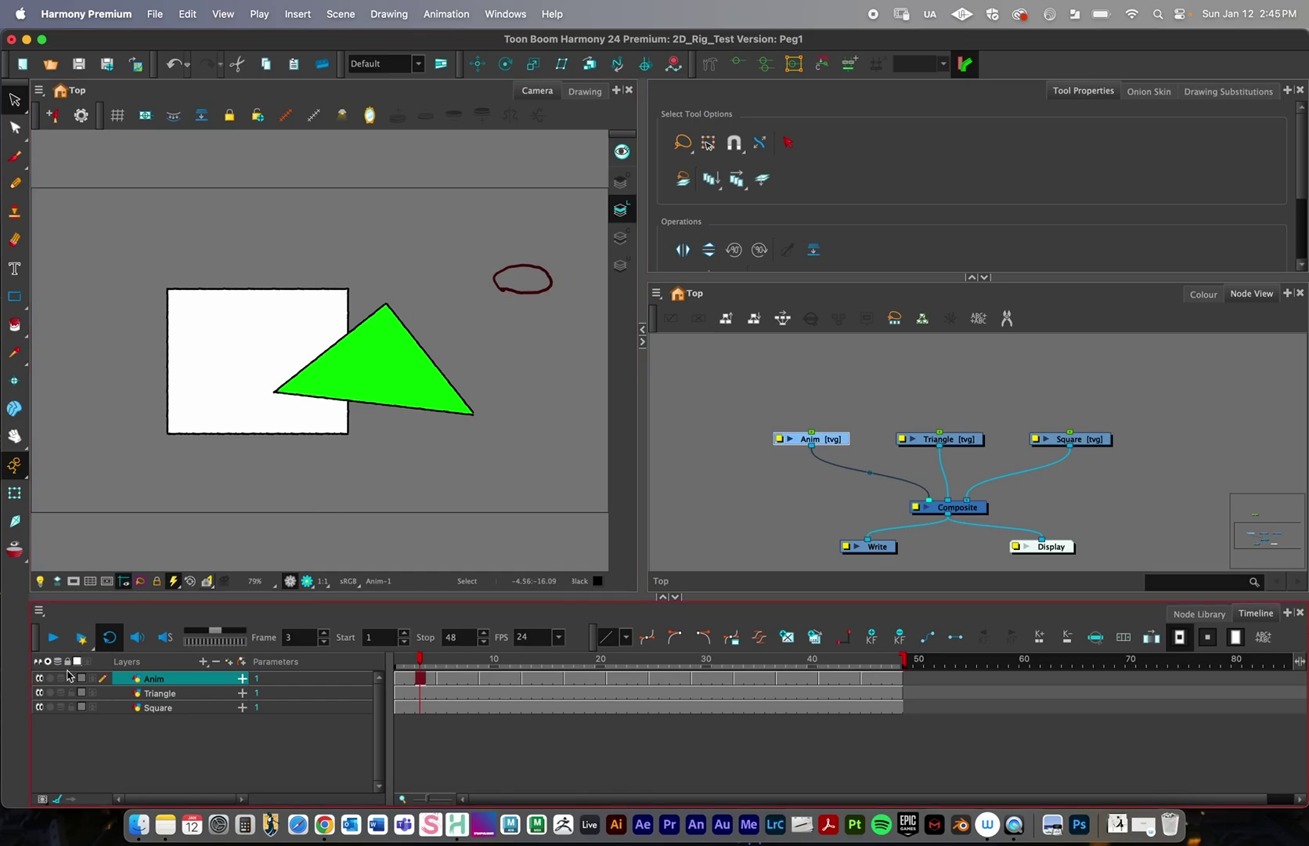
{"action": "left_click", "coordinate": [40, 707]}
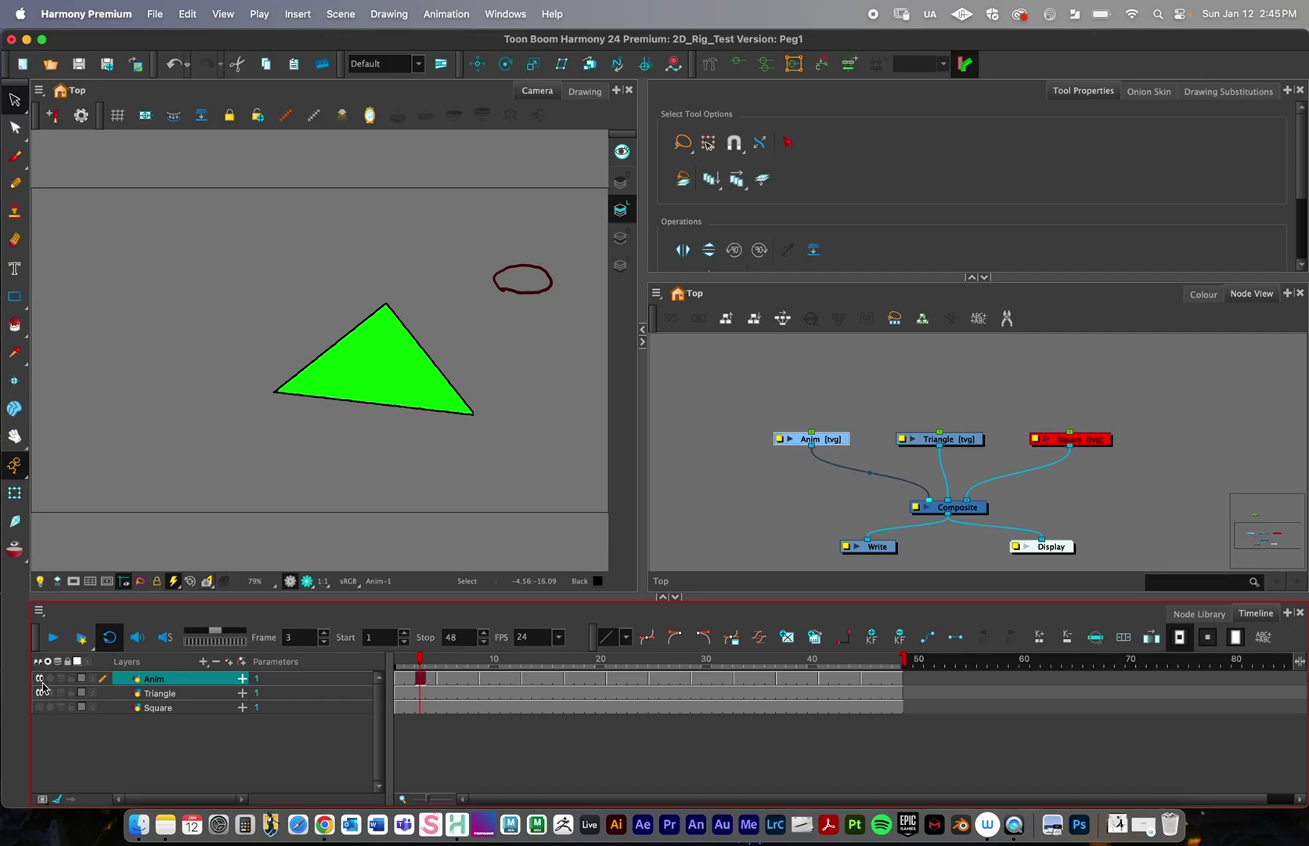
{"action": "left_click", "coordinate": [39, 678]}
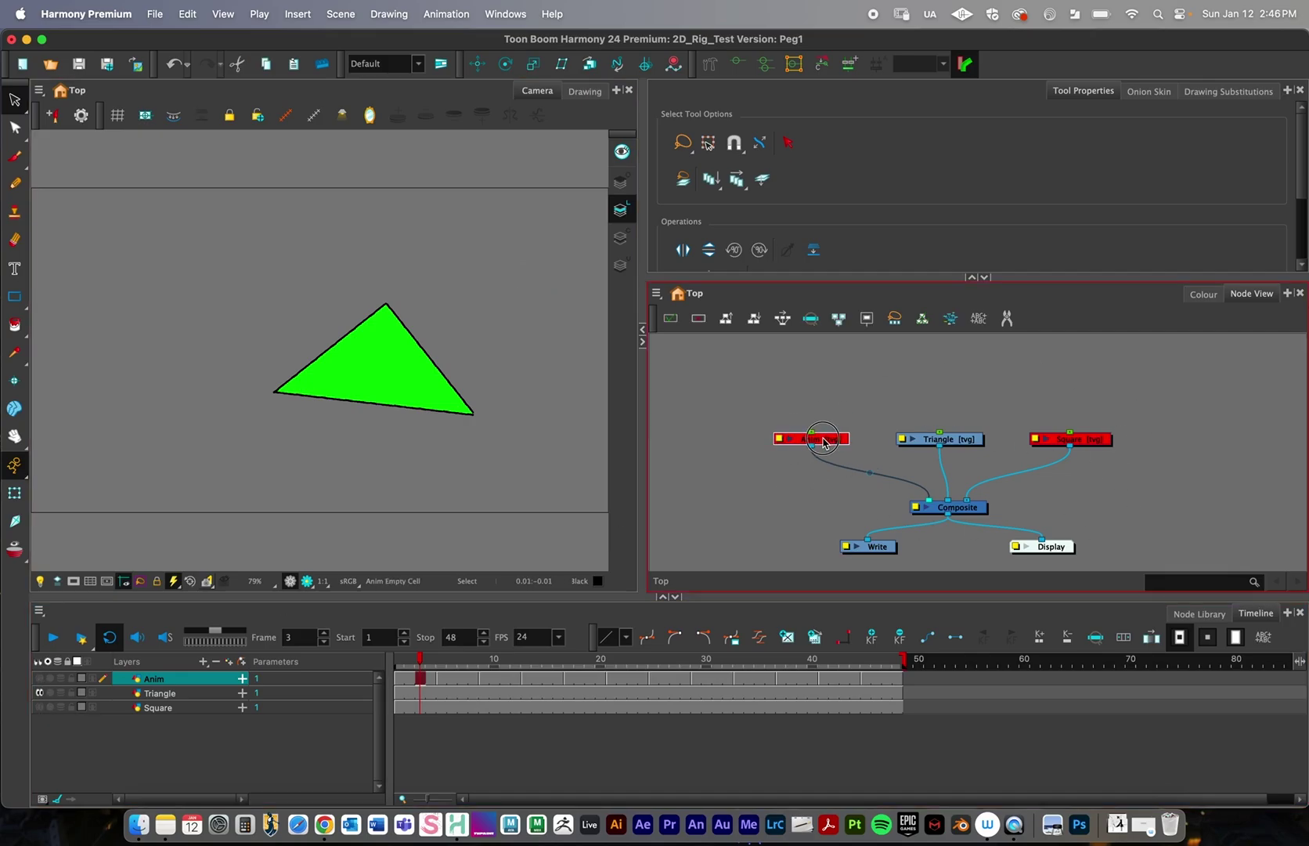
- Leave the Anim node disabled with D and select the Triangle node
{"action": "left_click_drag", "start_coordinate": [812, 439], "coordinate": [809, 438]}
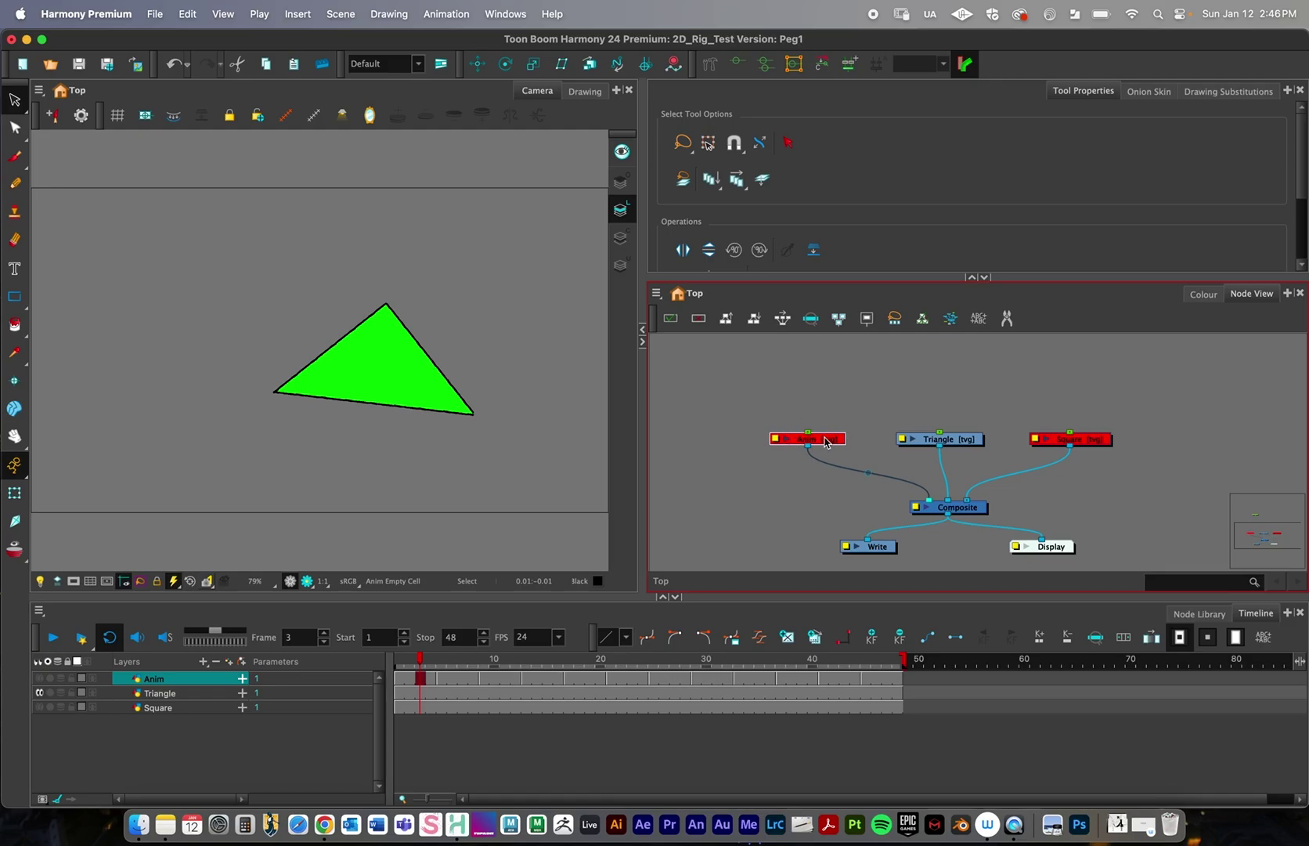
{"action": "key", "text": "d"}
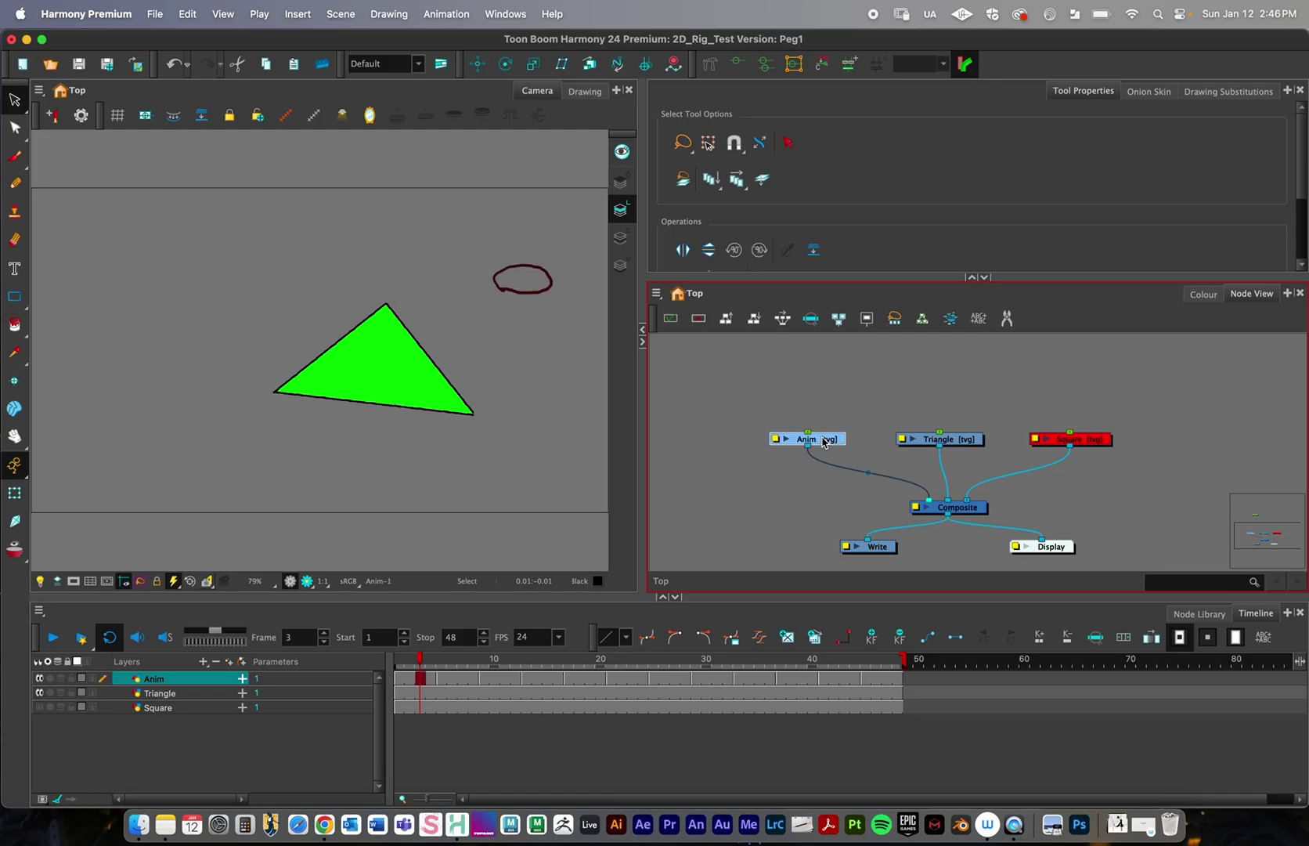
{"action": "left_click_drag", "start_coordinate": [824, 442], "coordinate": [817, 447]}
{"action": "key", "text": "d"}
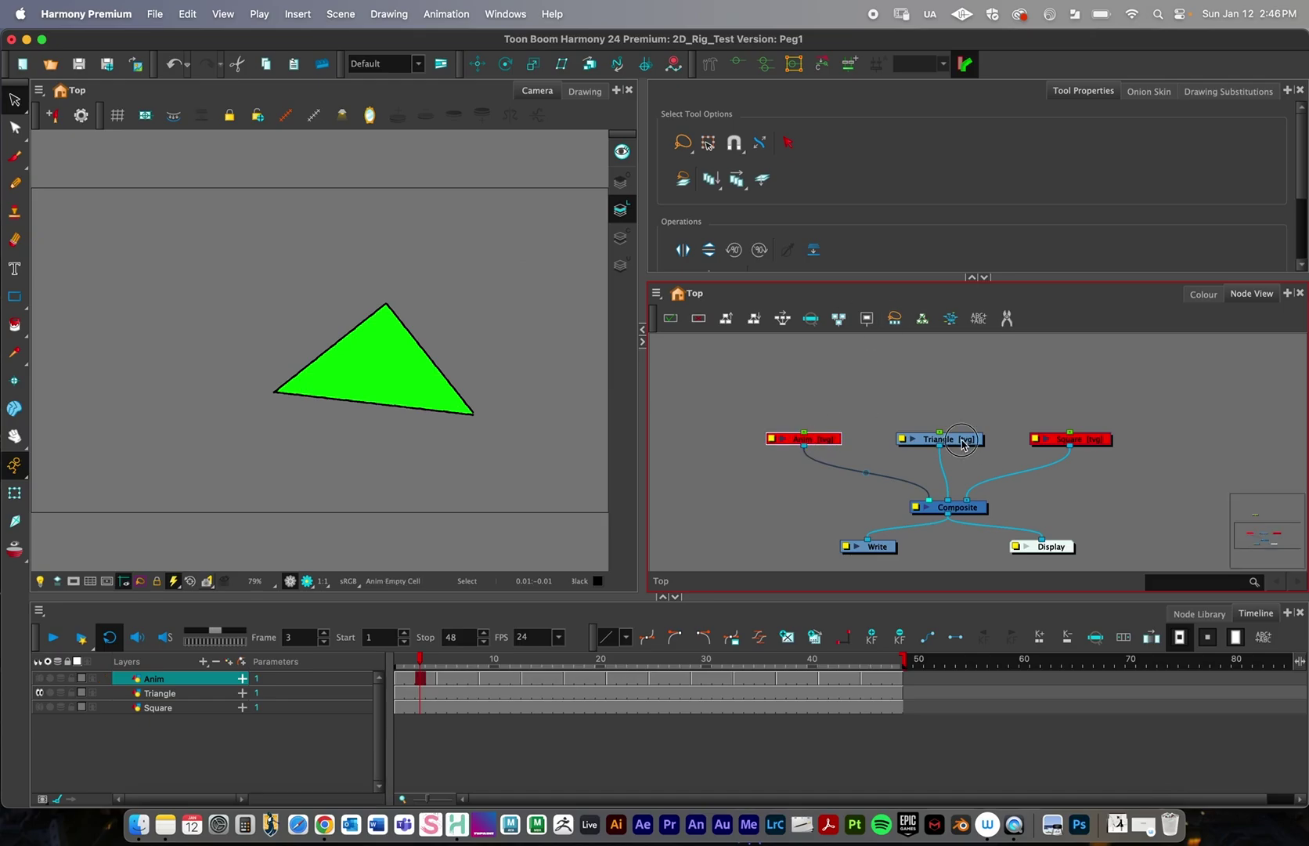
{"action": "left_click_drag", "start_coordinate": [968, 441], "coordinate": [977, 440]}
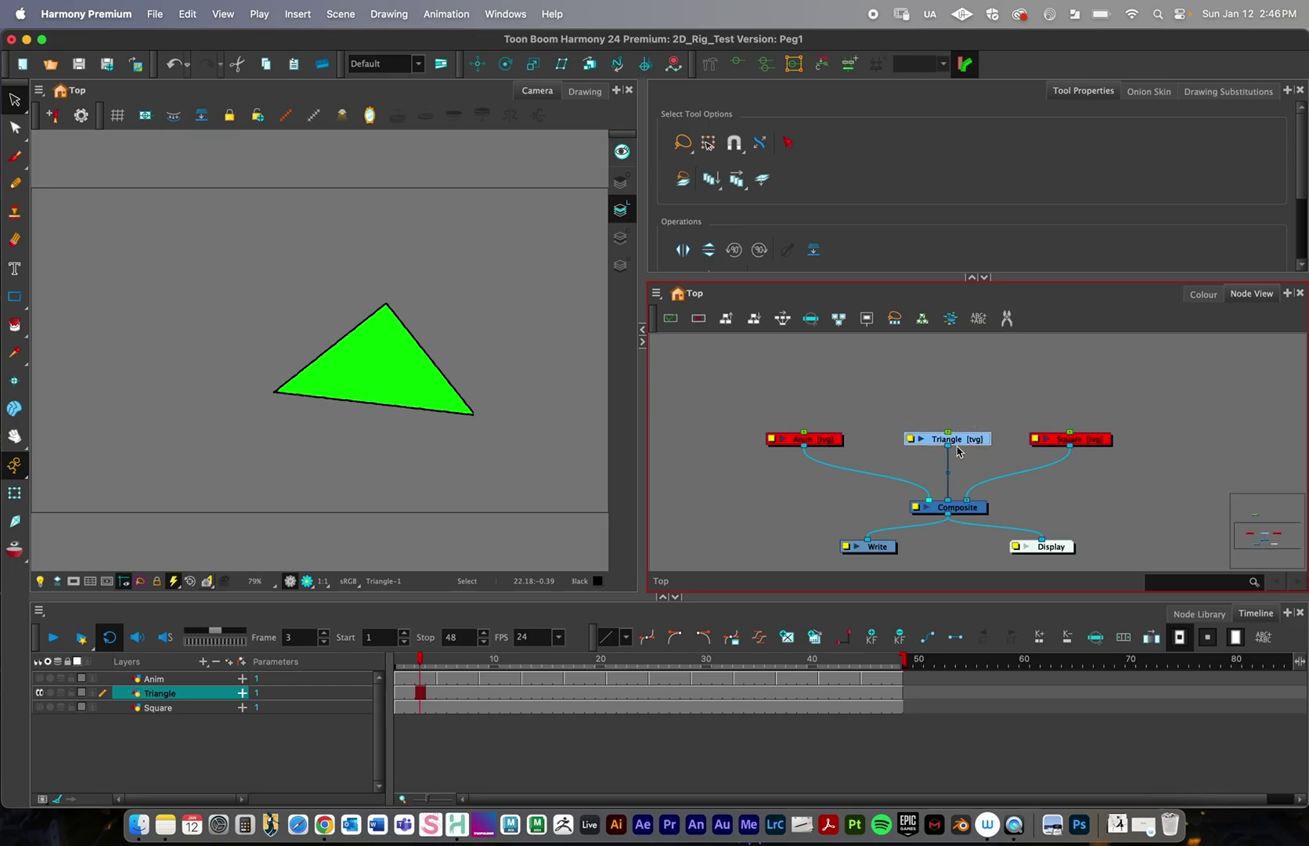
{"action": "left_click", "coordinate": [264, 250]}
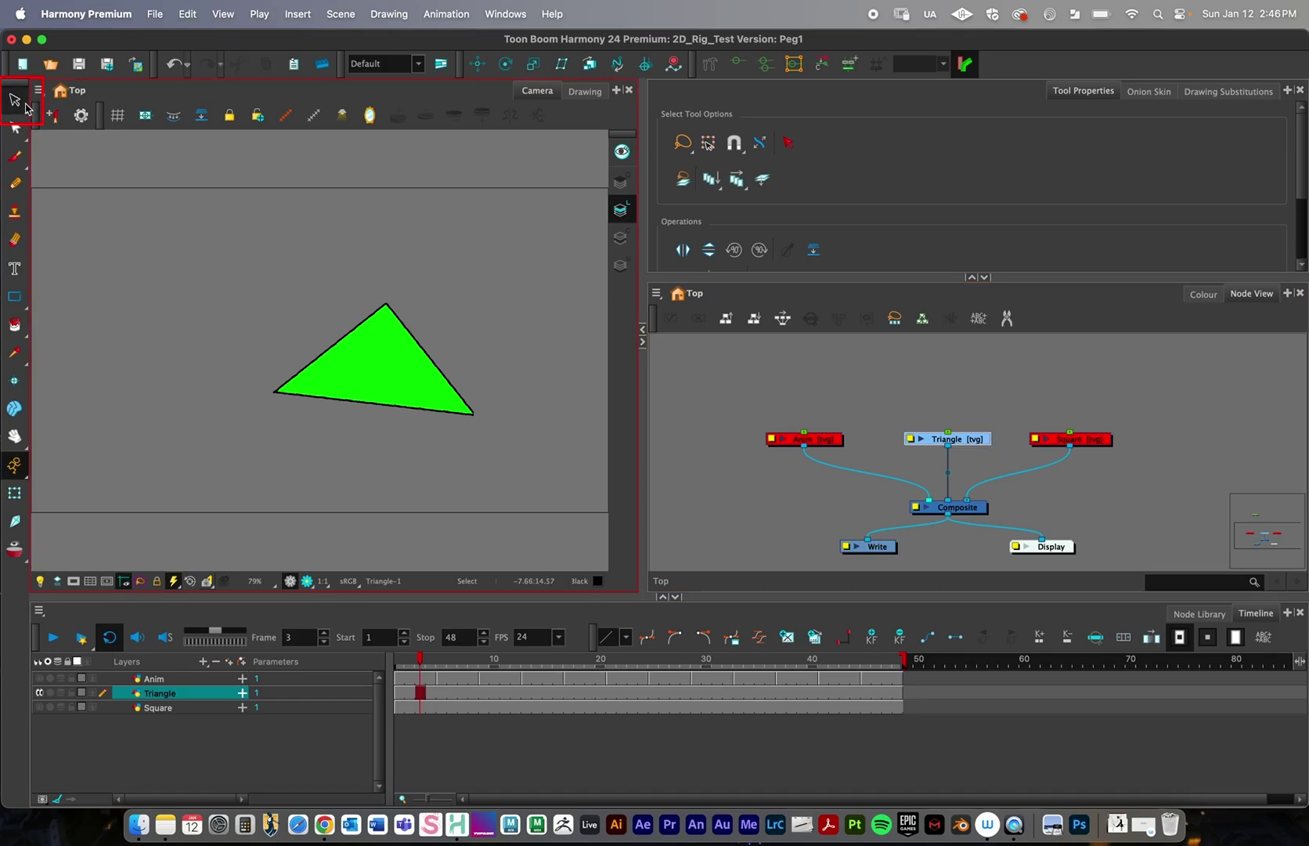
{"action": "left_click", "coordinate": [364, 360]}
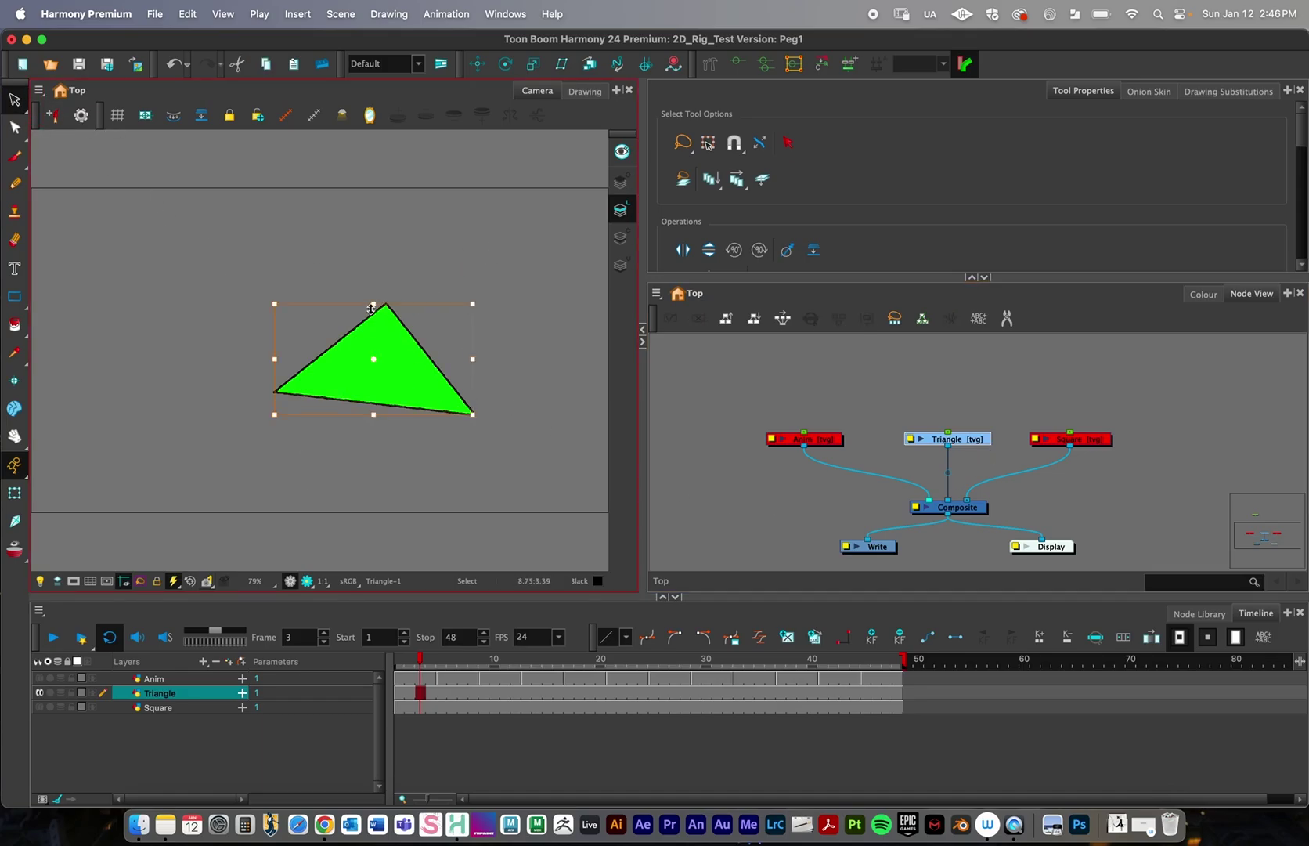
{"action": "left_click_drag", "start_coordinate": [373, 305], "coordinate": [374, 235]}
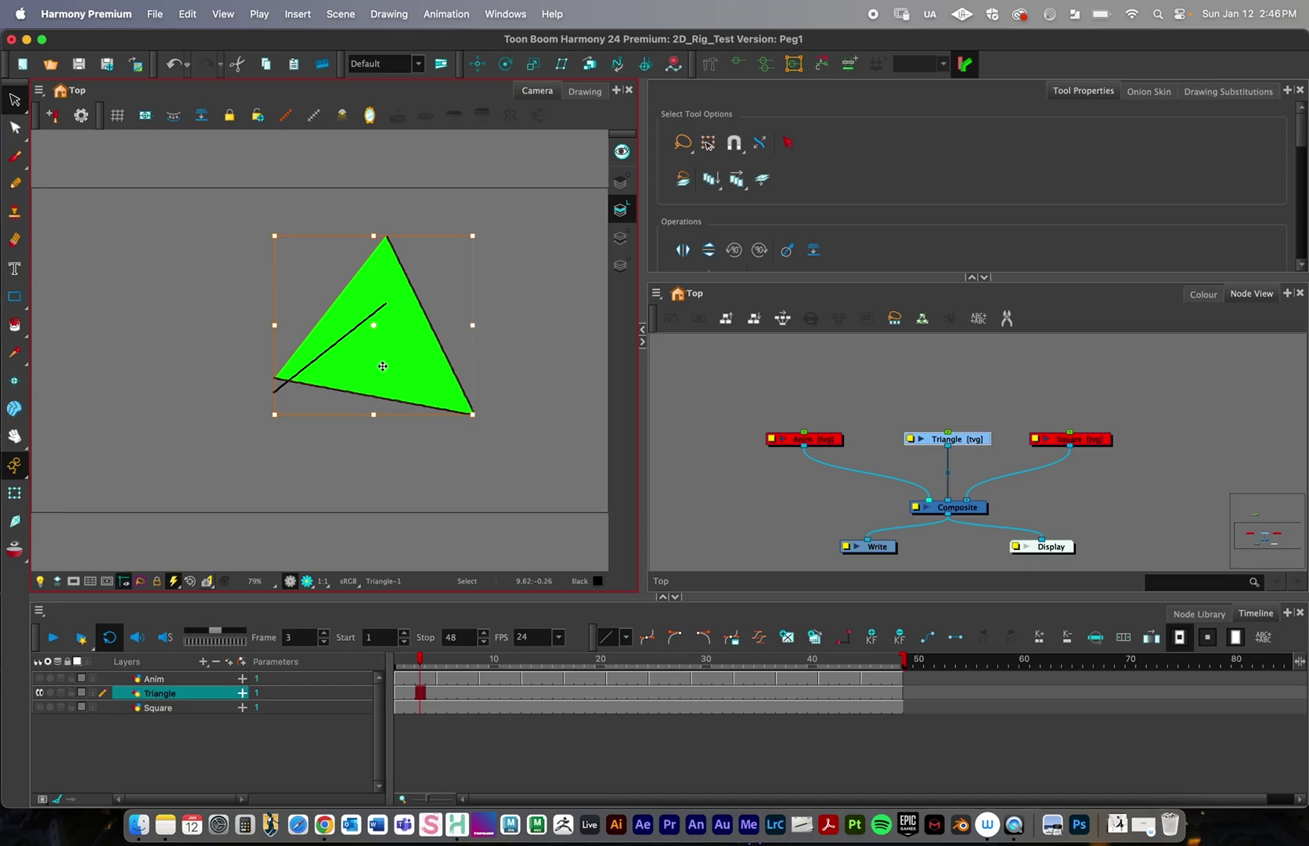
{"action": "key", "text": "ctrl+z"}
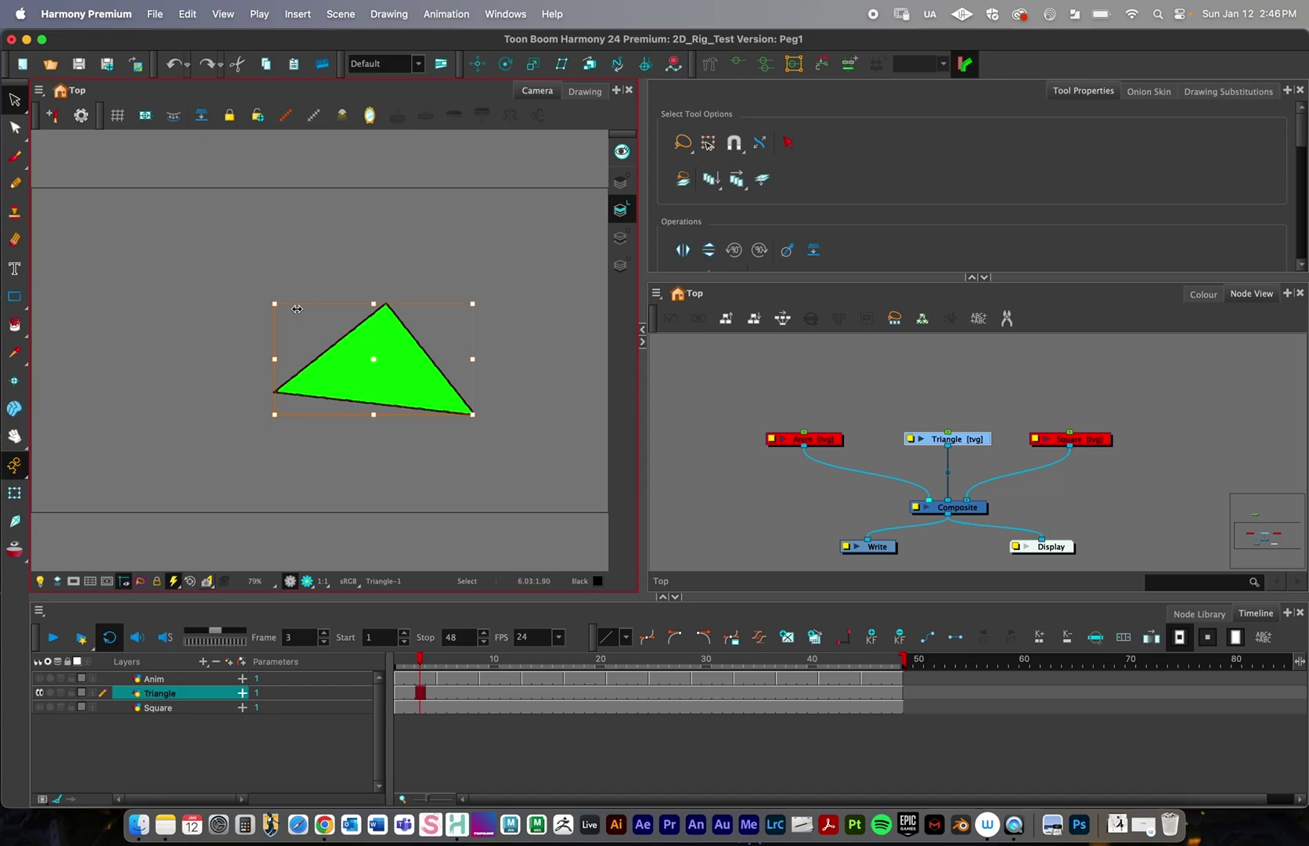
- With the Transform tool, set Animate Off and move the green triangle slightly up and right
{"action": "left_click", "coordinate": [14, 494]}
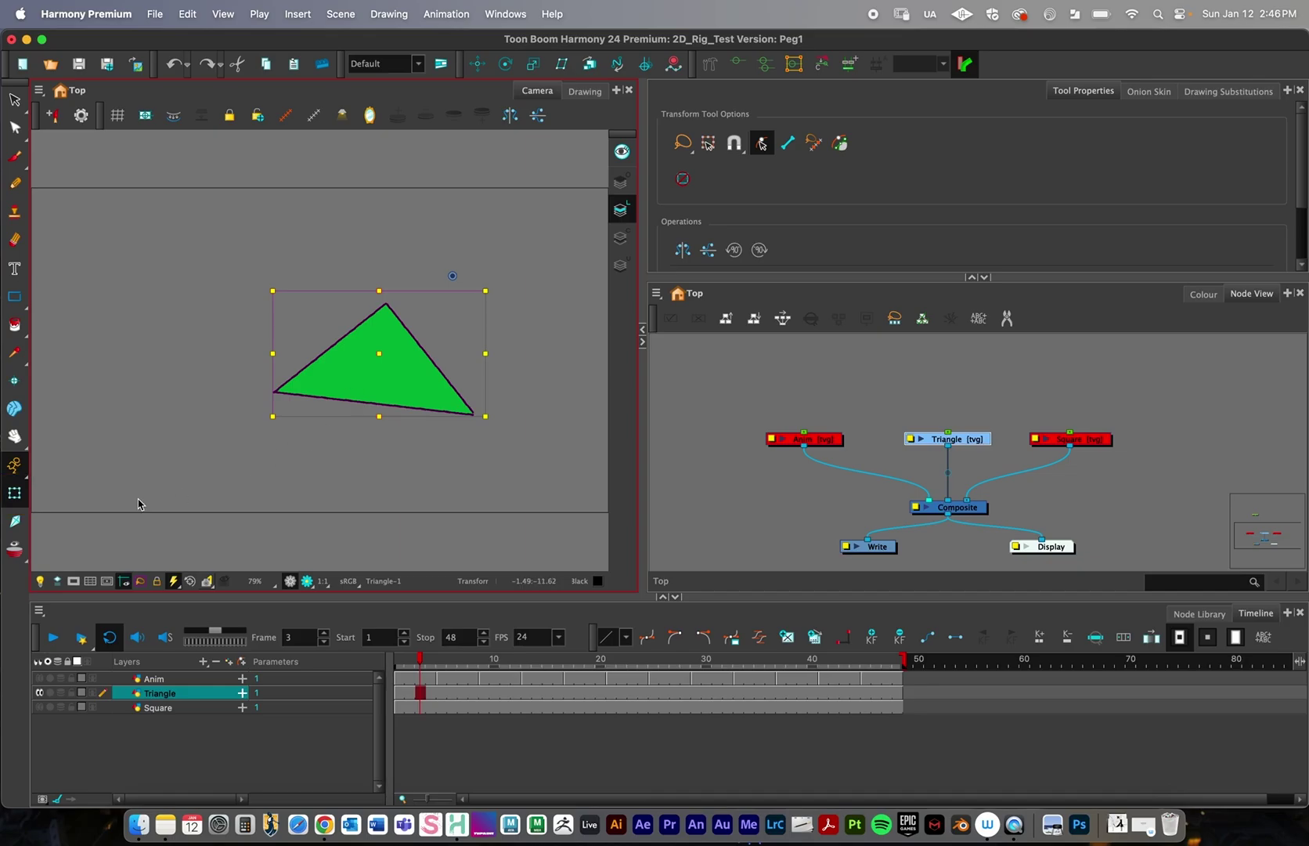
{"action": "left_click", "coordinate": [15, 467]}
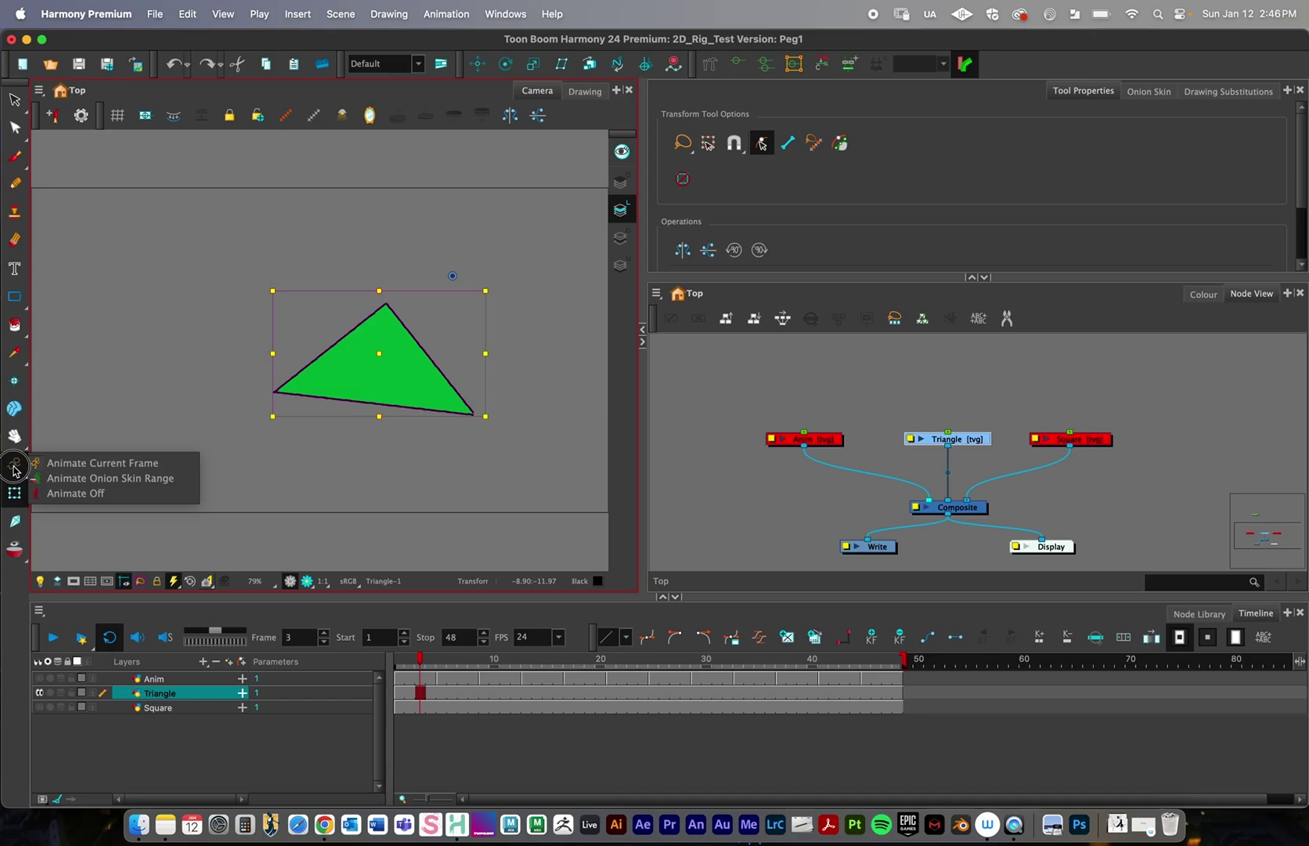
{"action": "left_click_drag", "start_coordinate": [14, 468], "coordinate": [62, 499]}
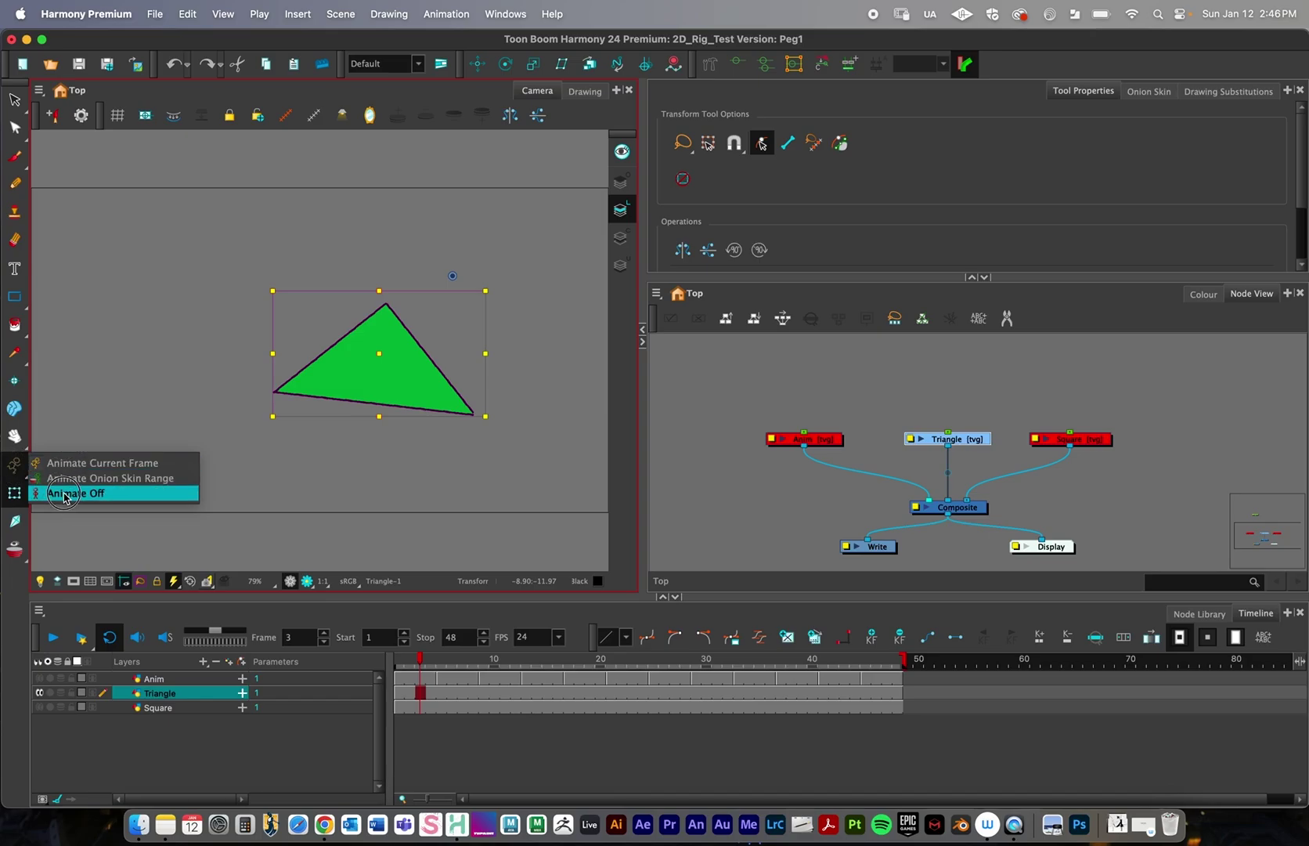
{"action": "left_click", "coordinate": [59, 492]}
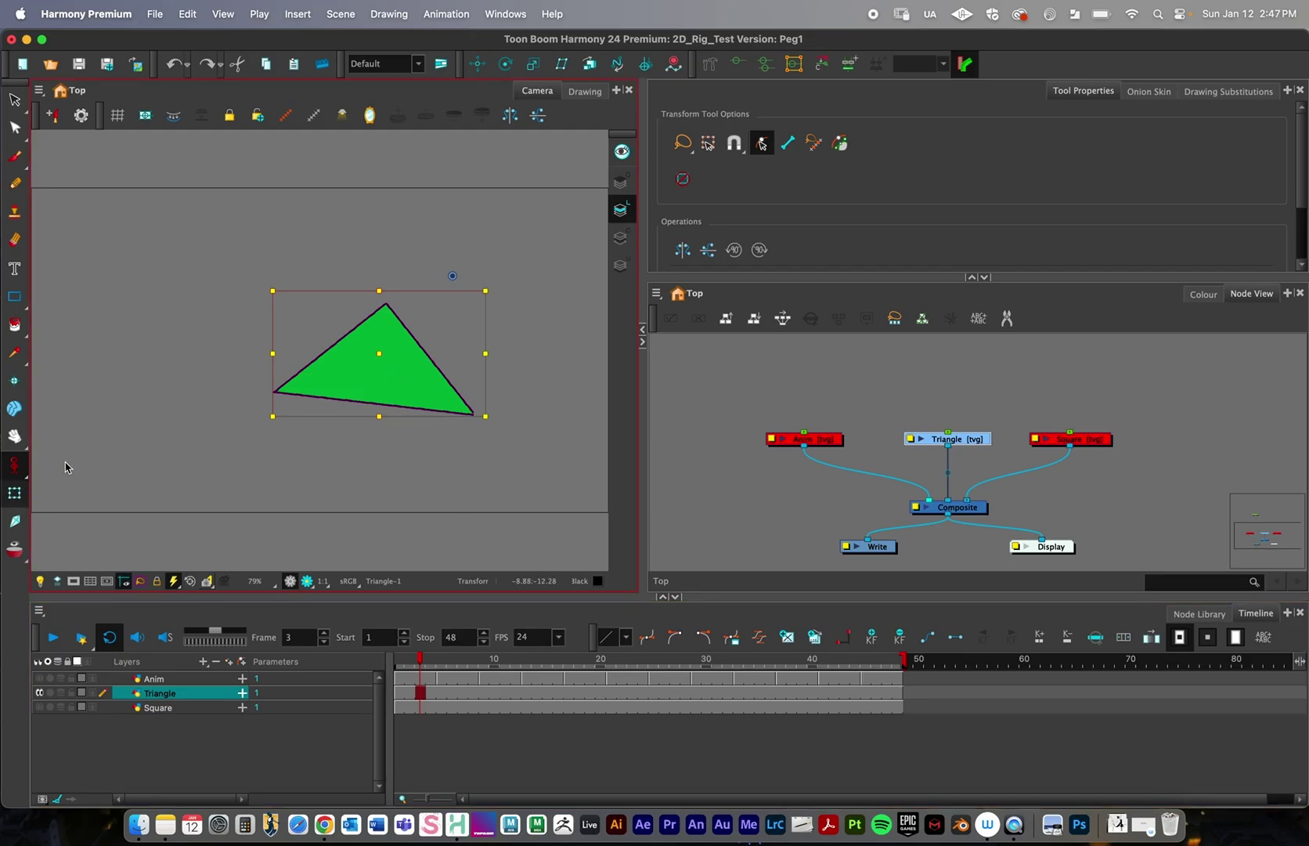
{"action": "left_click_drag", "start_coordinate": [475, 374], "coordinate": [402, 340]}
{"action": "left_click", "coordinate": [959, 509]}
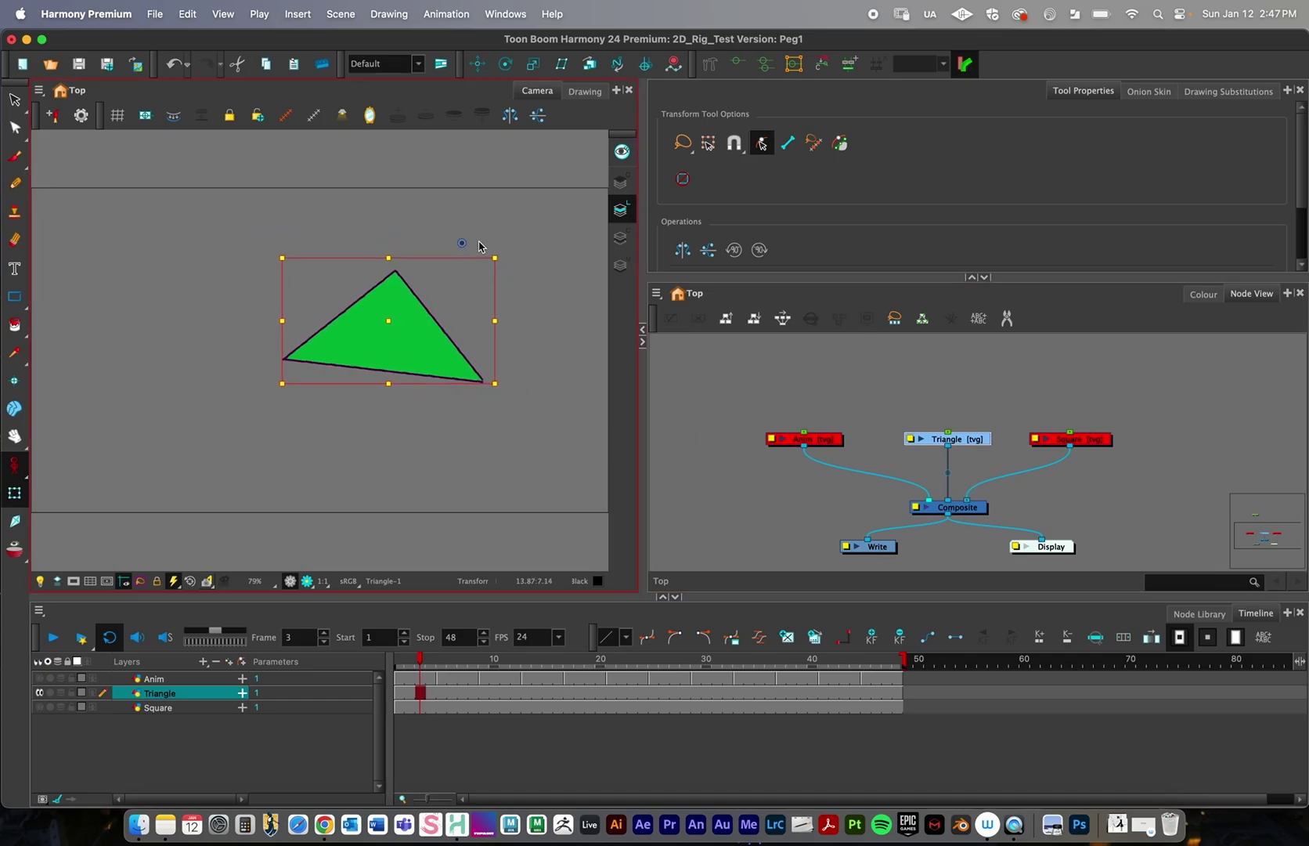
- Adjust the triangle's pivot, then rotate the triangle to a tilt at frame 3
{"action": "left_click", "coordinate": [16, 386]}
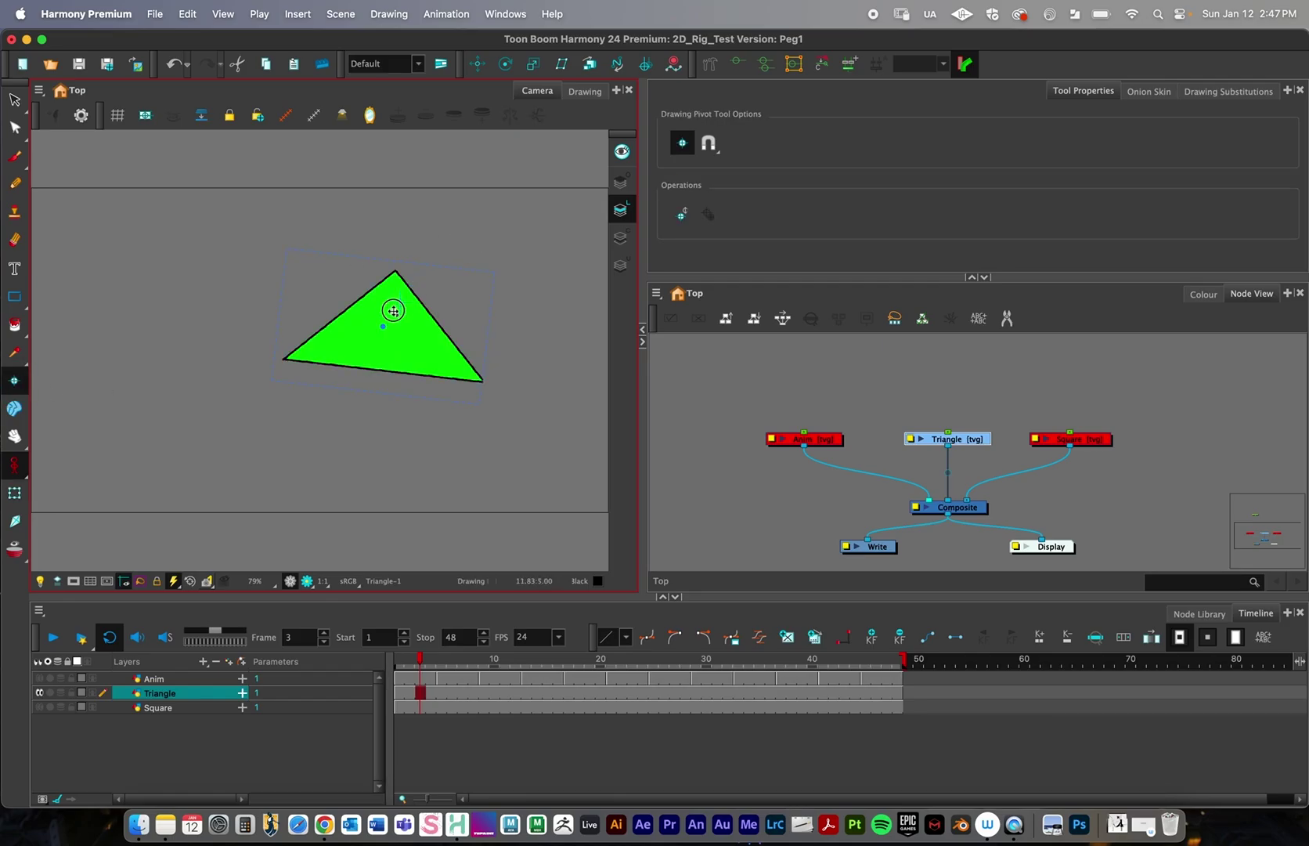
{"action": "left_click_drag", "start_coordinate": [385, 328], "coordinate": [395, 336]}
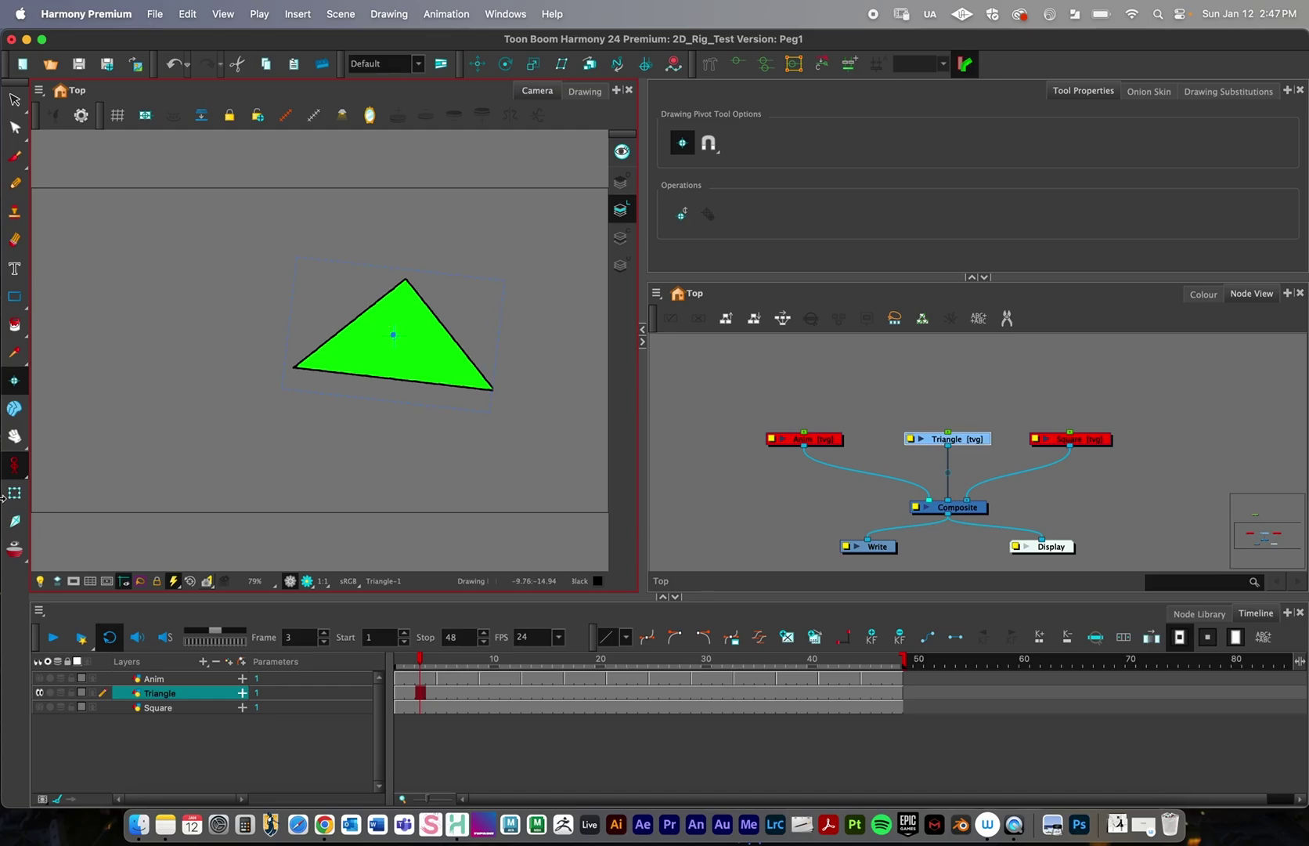
{"action": "left_click", "coordinate": [14, 493]}
{"action": "left_click_drag", "start_coordinate": [515, 257], "coordinate": [368, 305]}
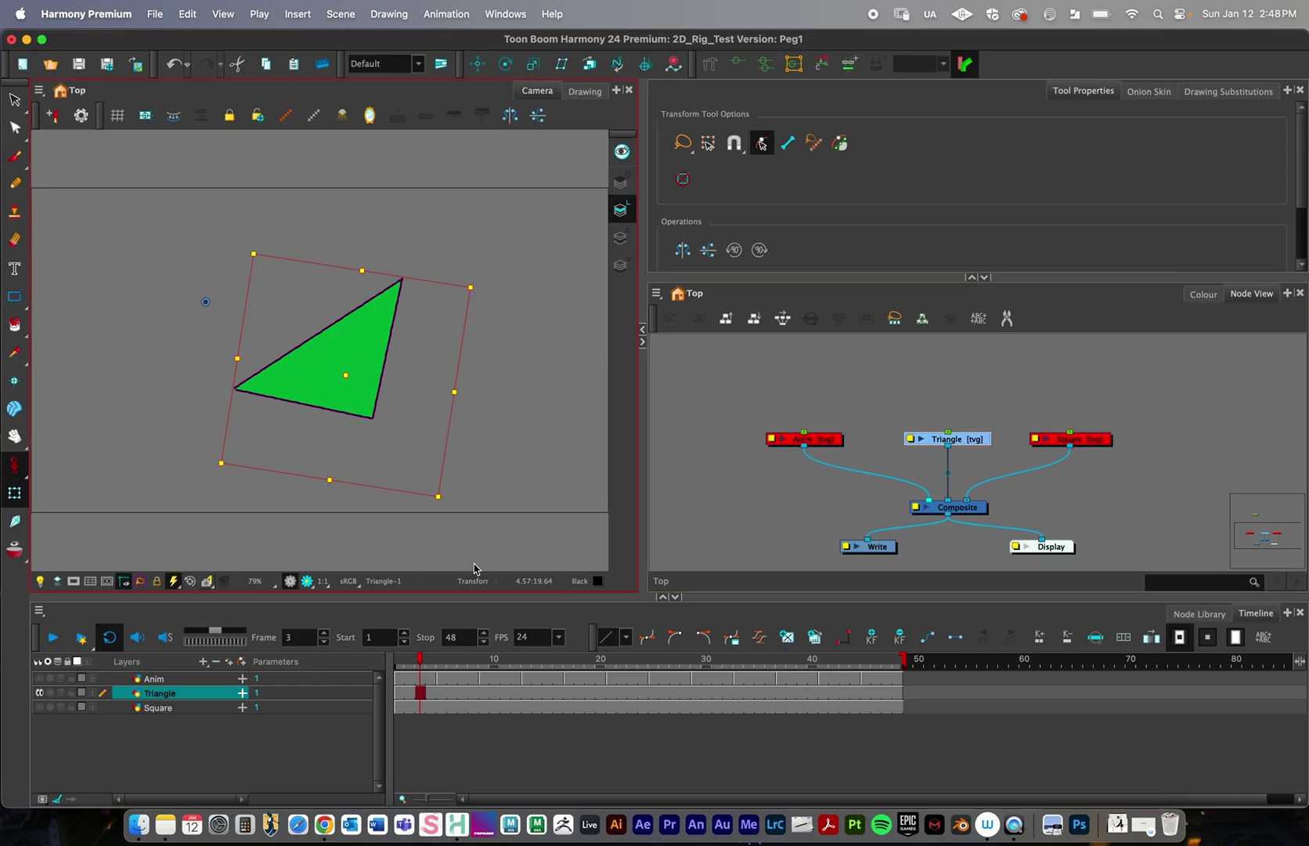
- Hide the Triangle layer, show the Anim layer's red oval, and select the Anim node
{"action": "left_click", "coordinate": [577, 750]}
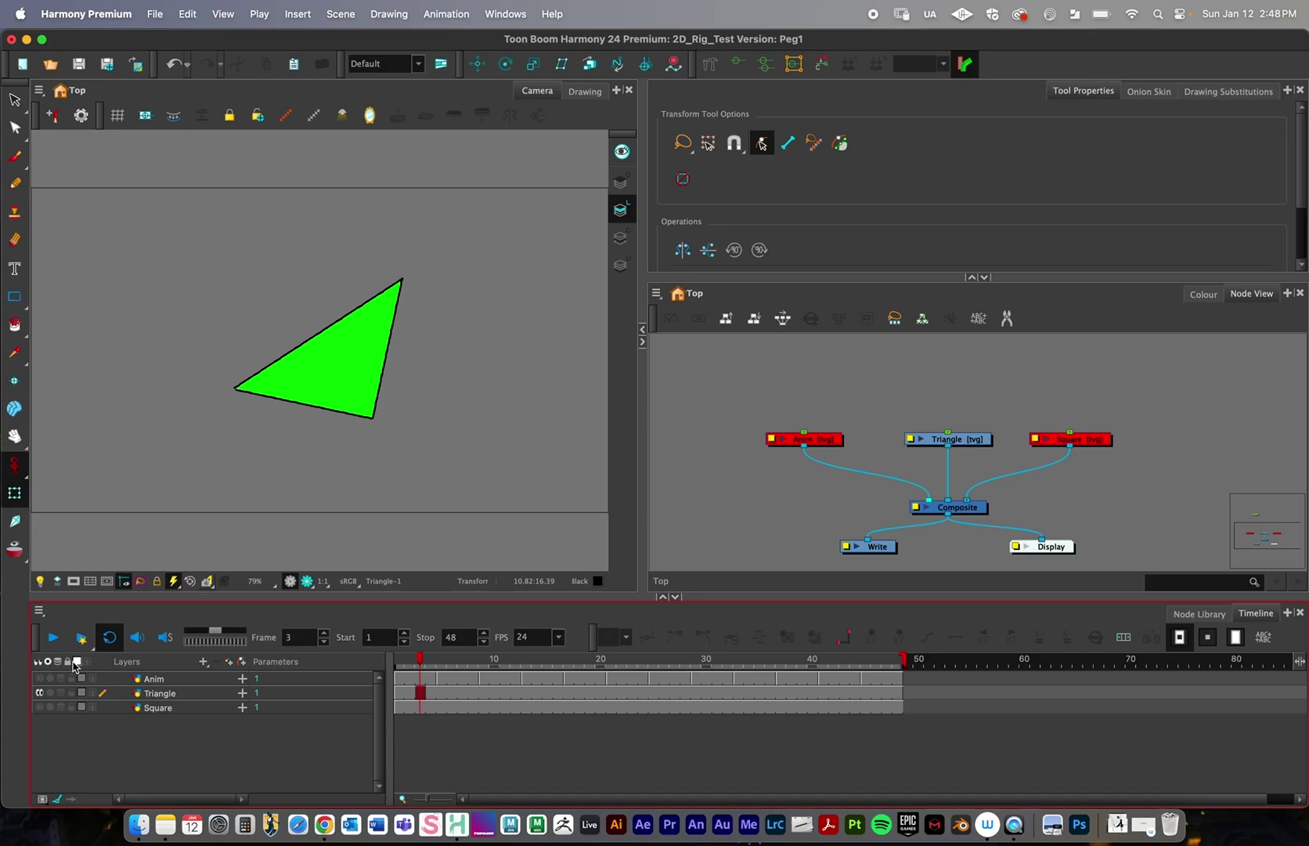
{"action": "left_click", "coordinate": [40, 693]}
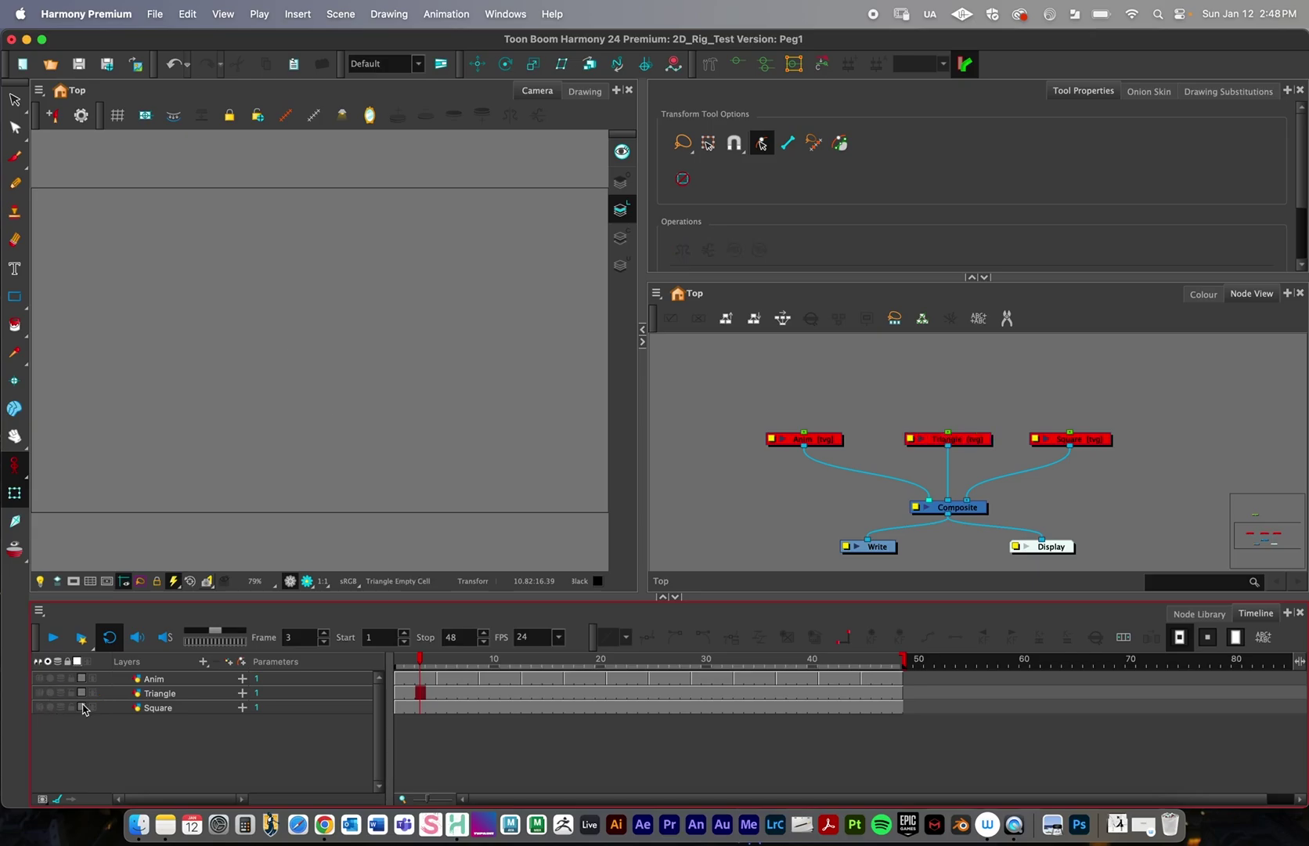
{"action": "left_click", "coordinate": [168, 678]}
{"action": "left_click", "coordinate": [39, 678]}
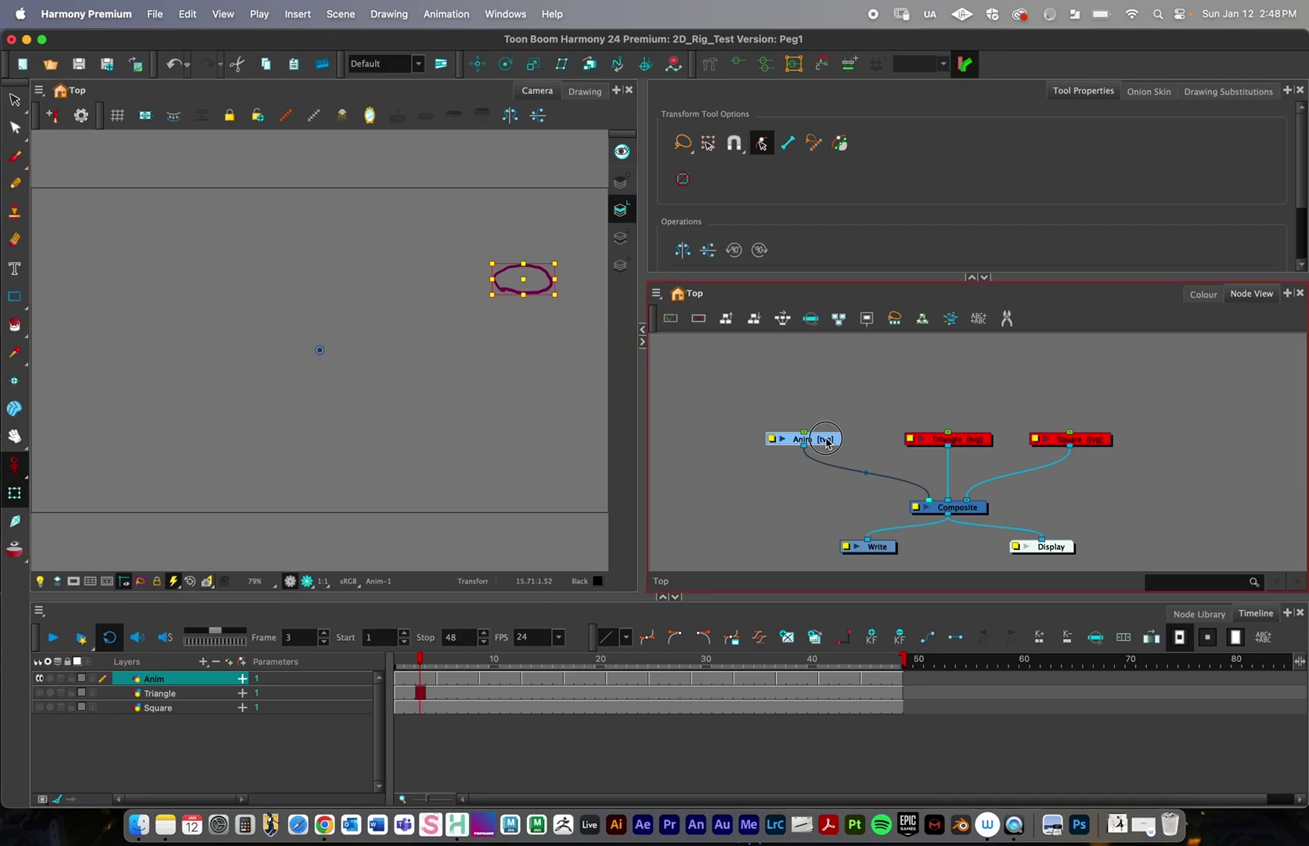
{"action": "left_click_drag", "start_coordinate": [832, 443], "coordinate": [793, 451]}
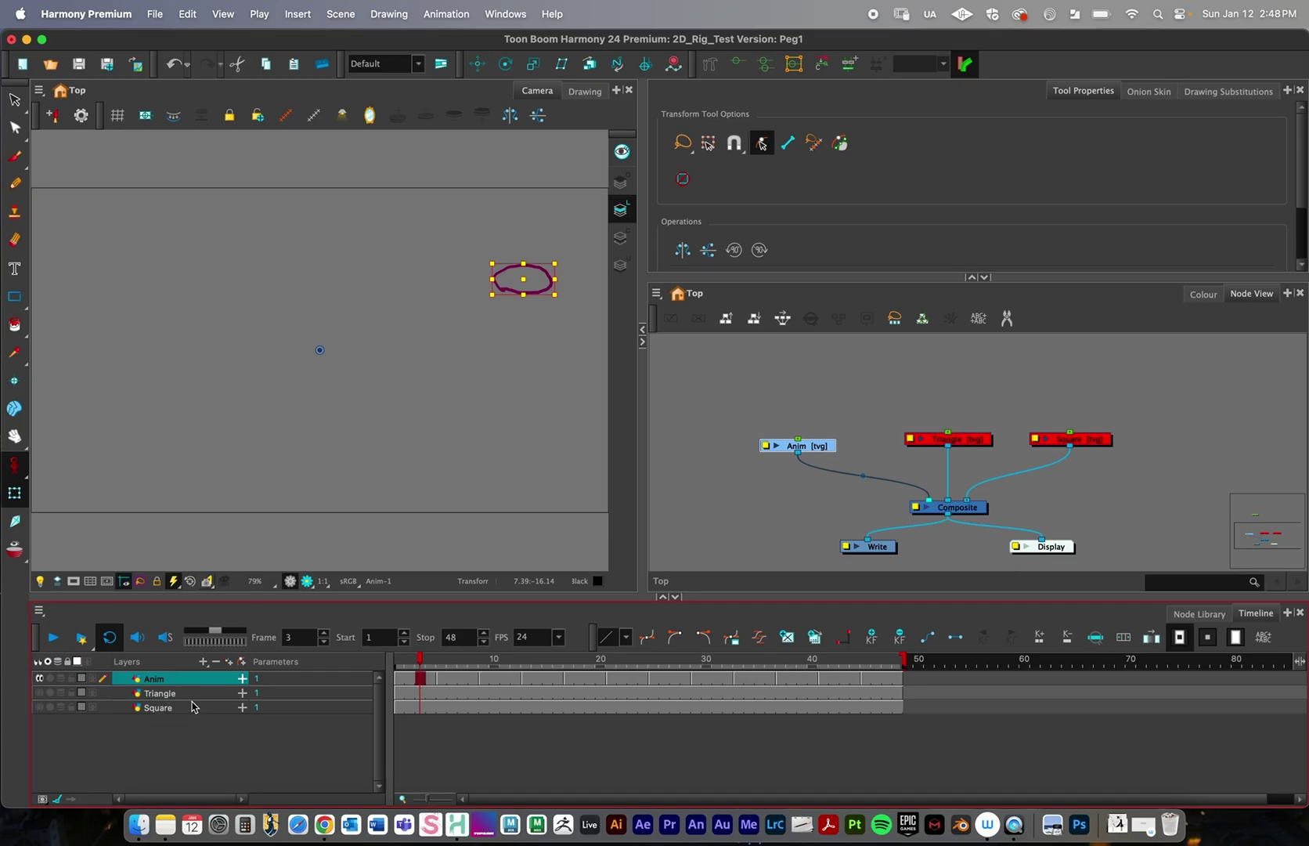
- Try adding a Peg layer to Anim and dismiss the warning requiring Display All mode
{"action": "left_click", "coordinate": [203, 662]}
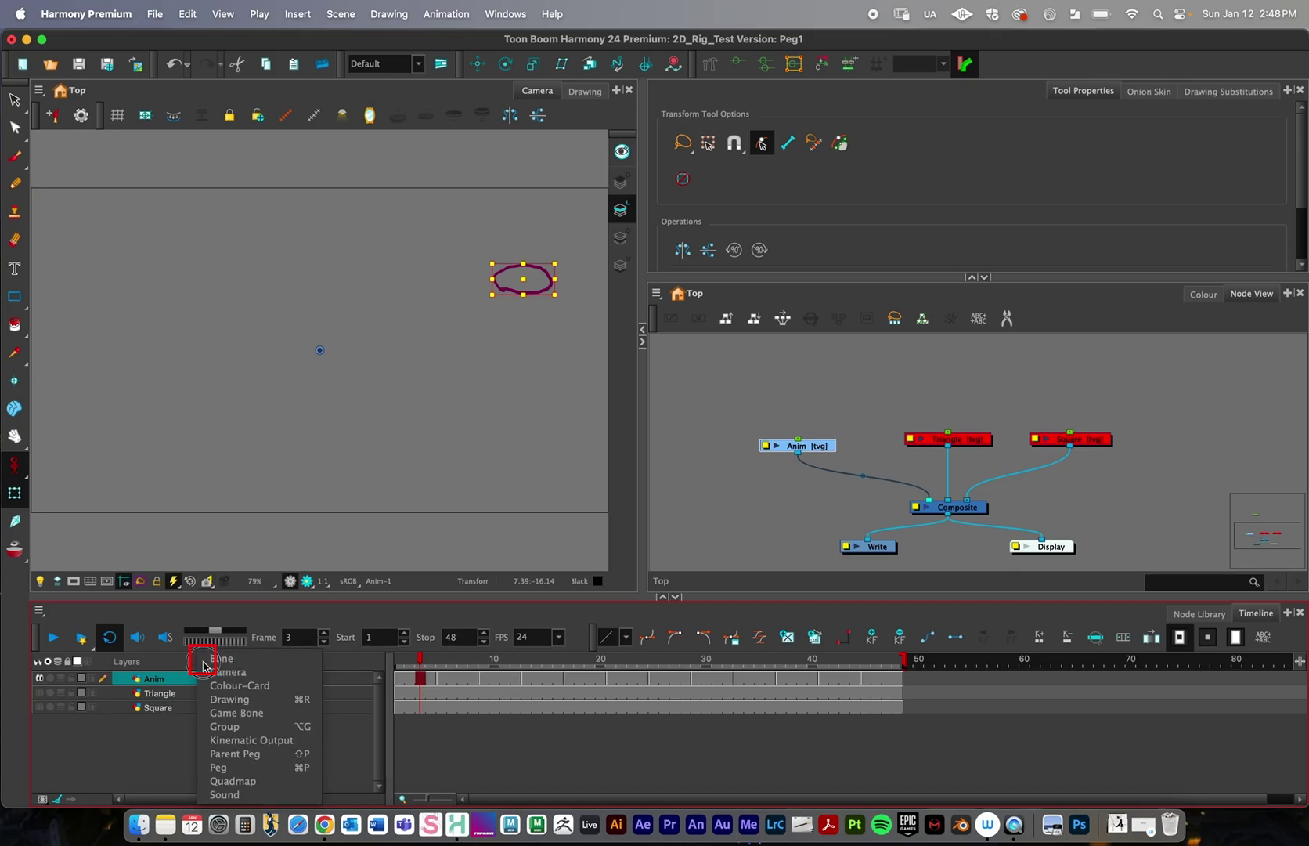
{"action": "left_click", "coordinate": [216, 769]}
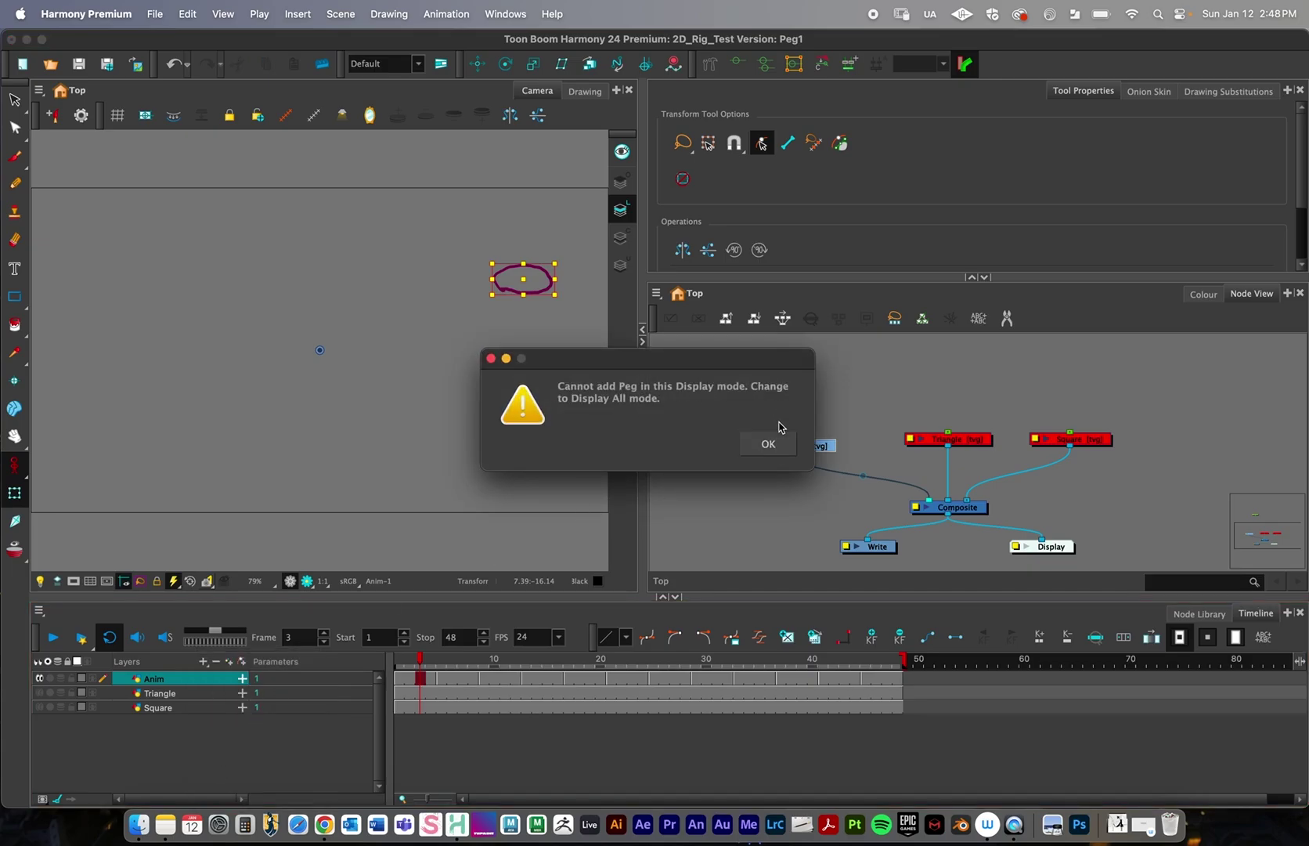
{"action": "left_click", "coordinate": [768, 444]}
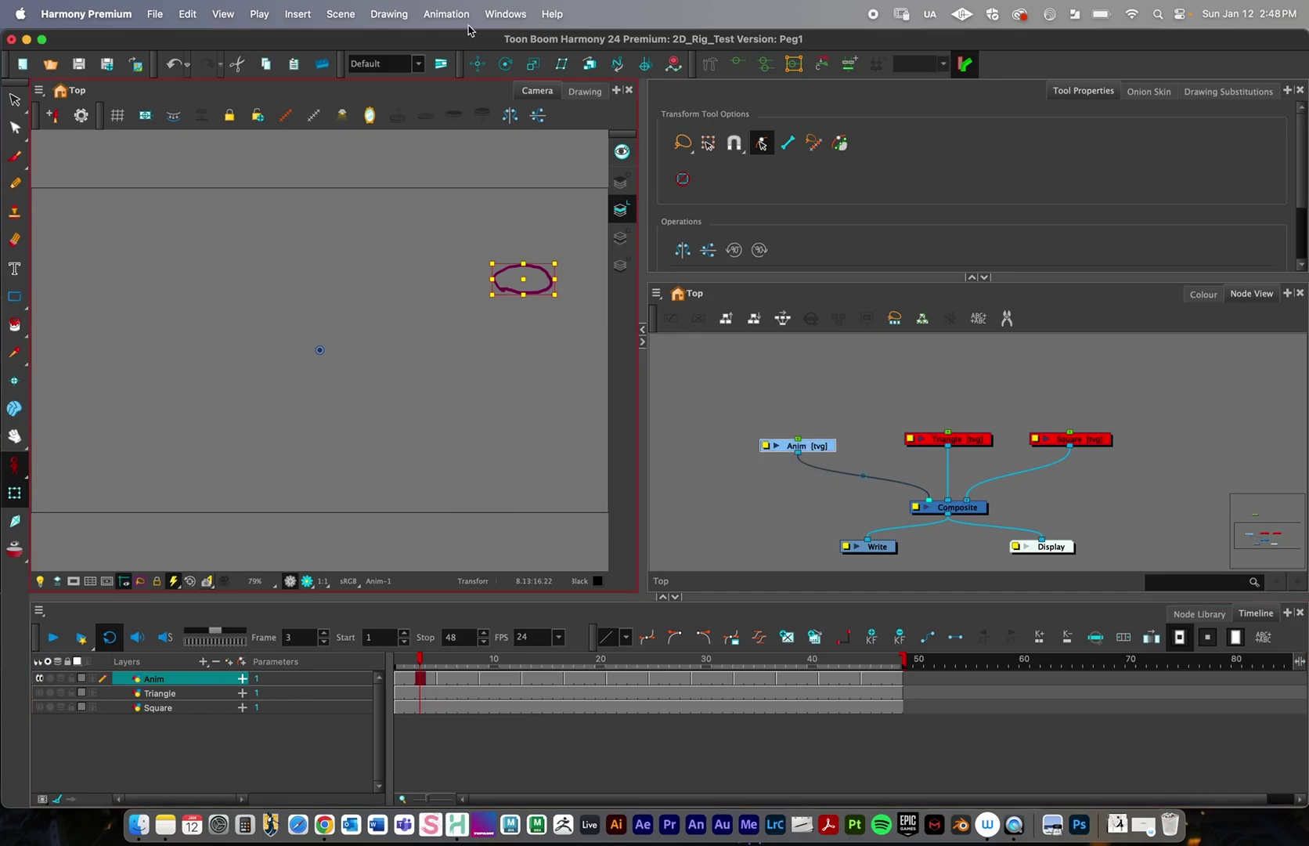
{"action": "left_click", "coordinate": [503, 14]}
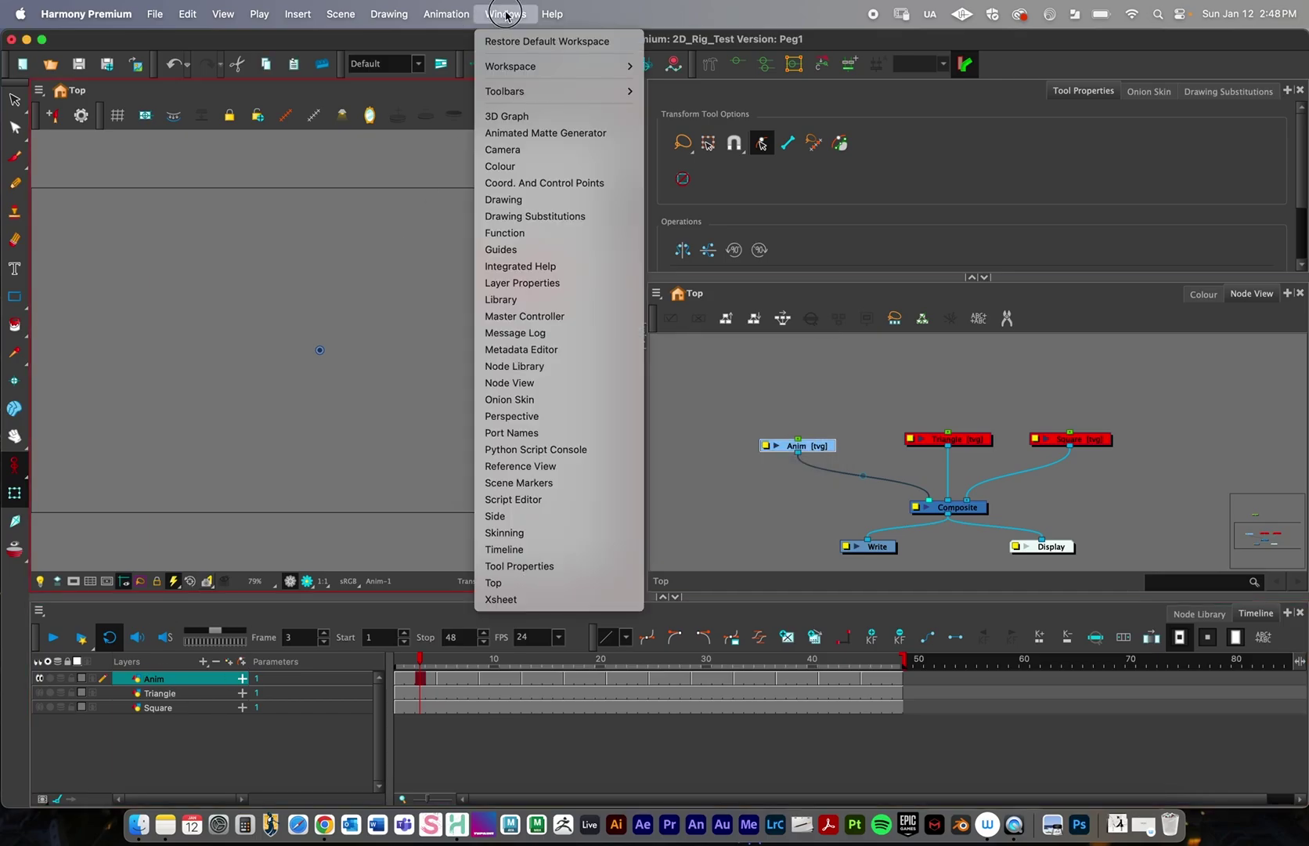
- Show the Display toolbar and choose Display All from its dropdown
{"action": "mouse_move", "coordinate": [511, 98]}
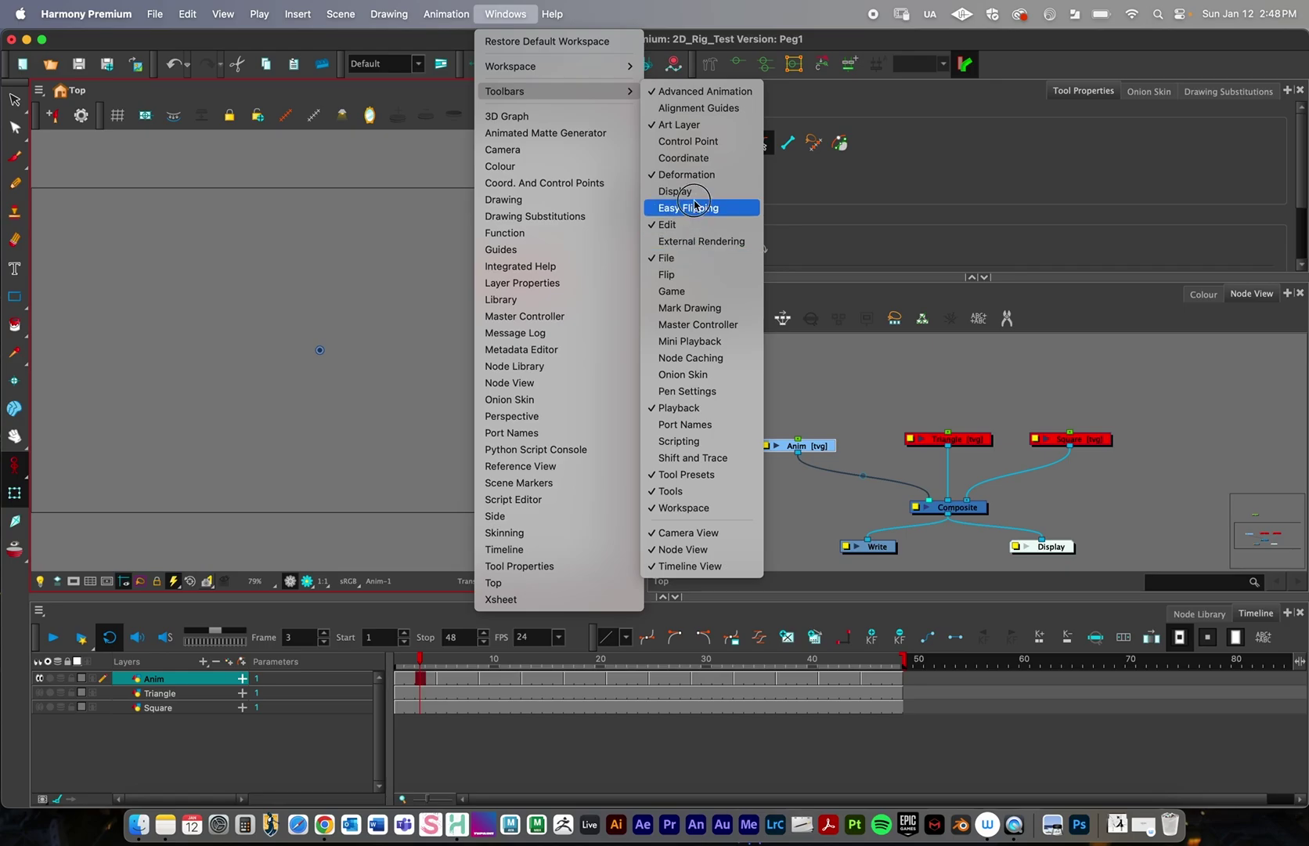
{"action": "left_click", "coordinate": [678, 191]}
{"action": "left_click", "coordinate": [68, 90]}
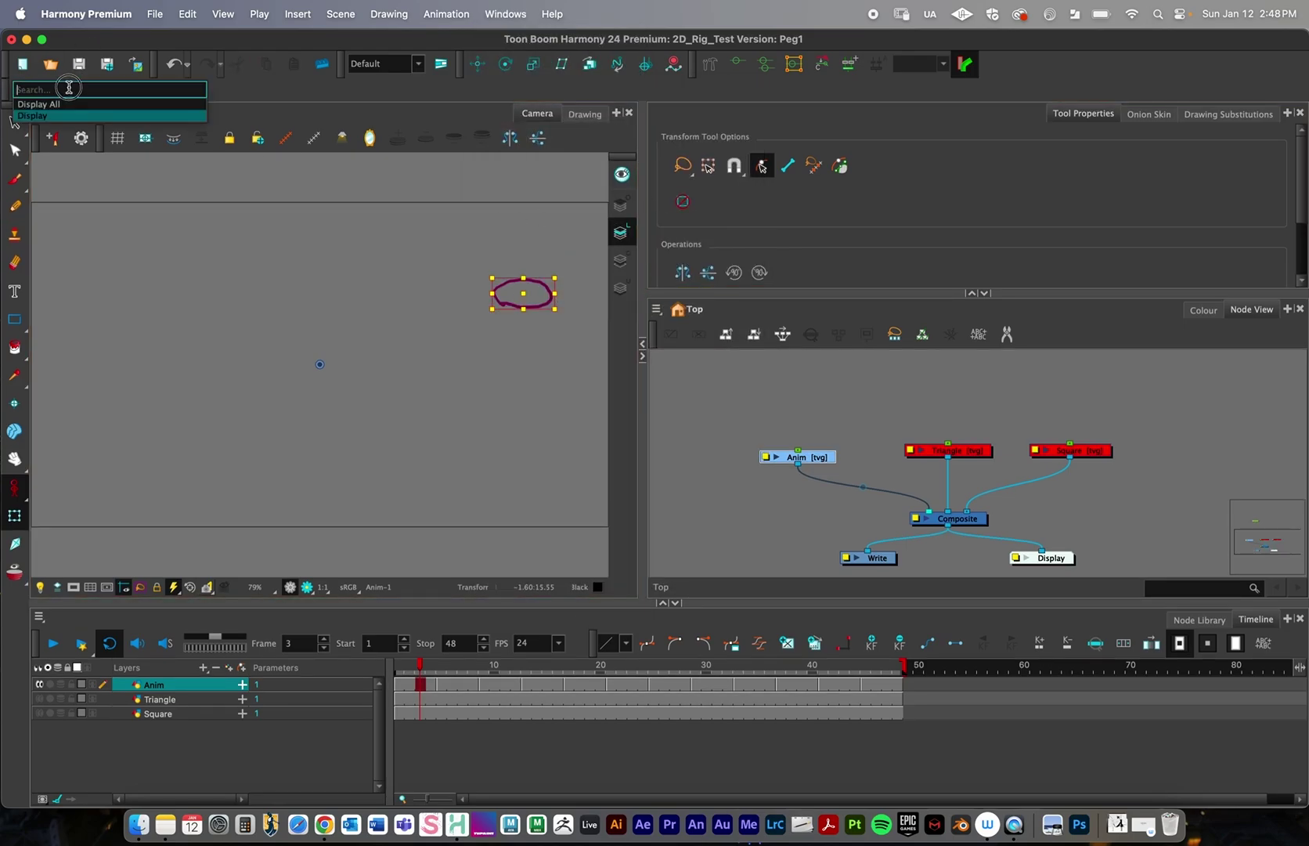
{"action": "left_click", "coordinate": [66, 108]}
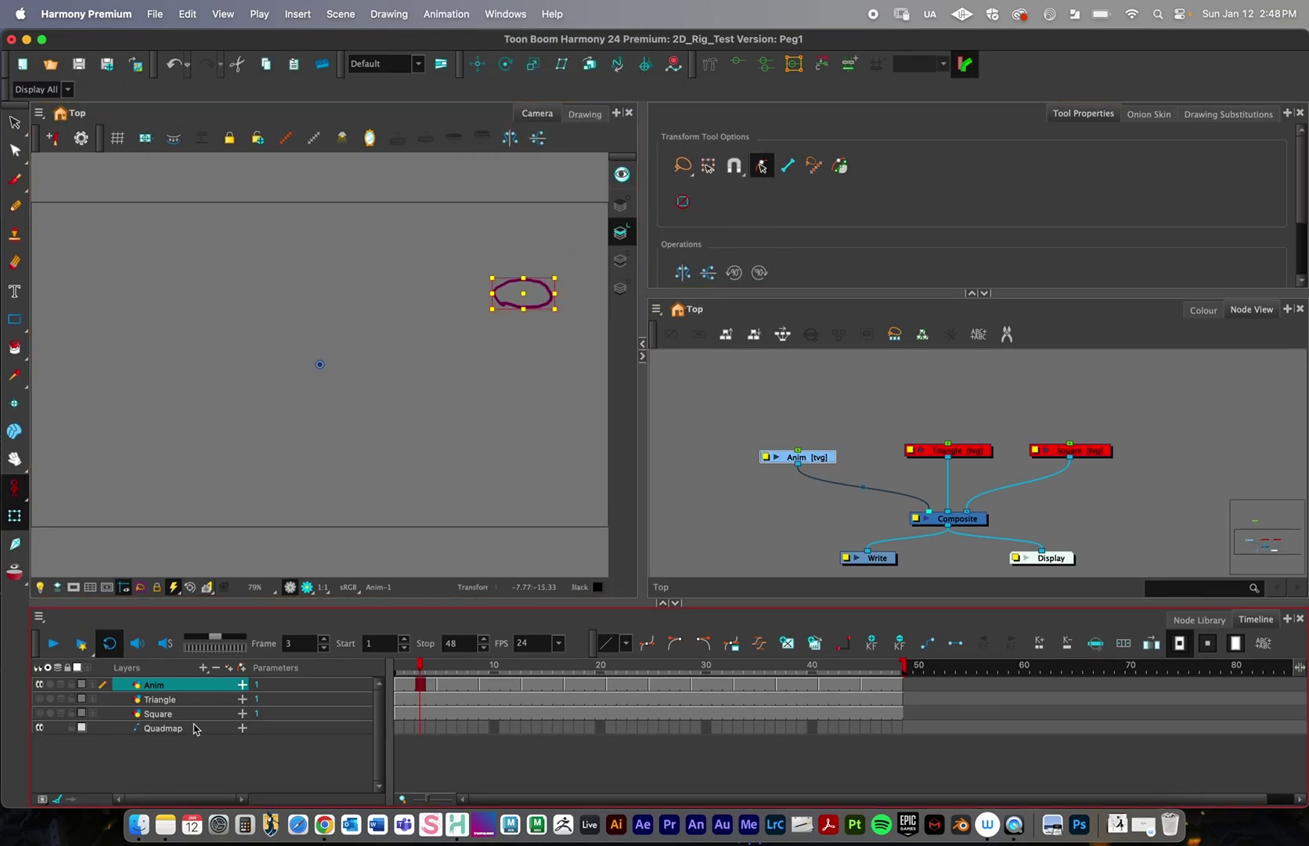
- Add an Anim-P peg, expand it to show Anim nested beneath, and return to frame 1
{"action": "left_click", "coordinate": [204, 667]}
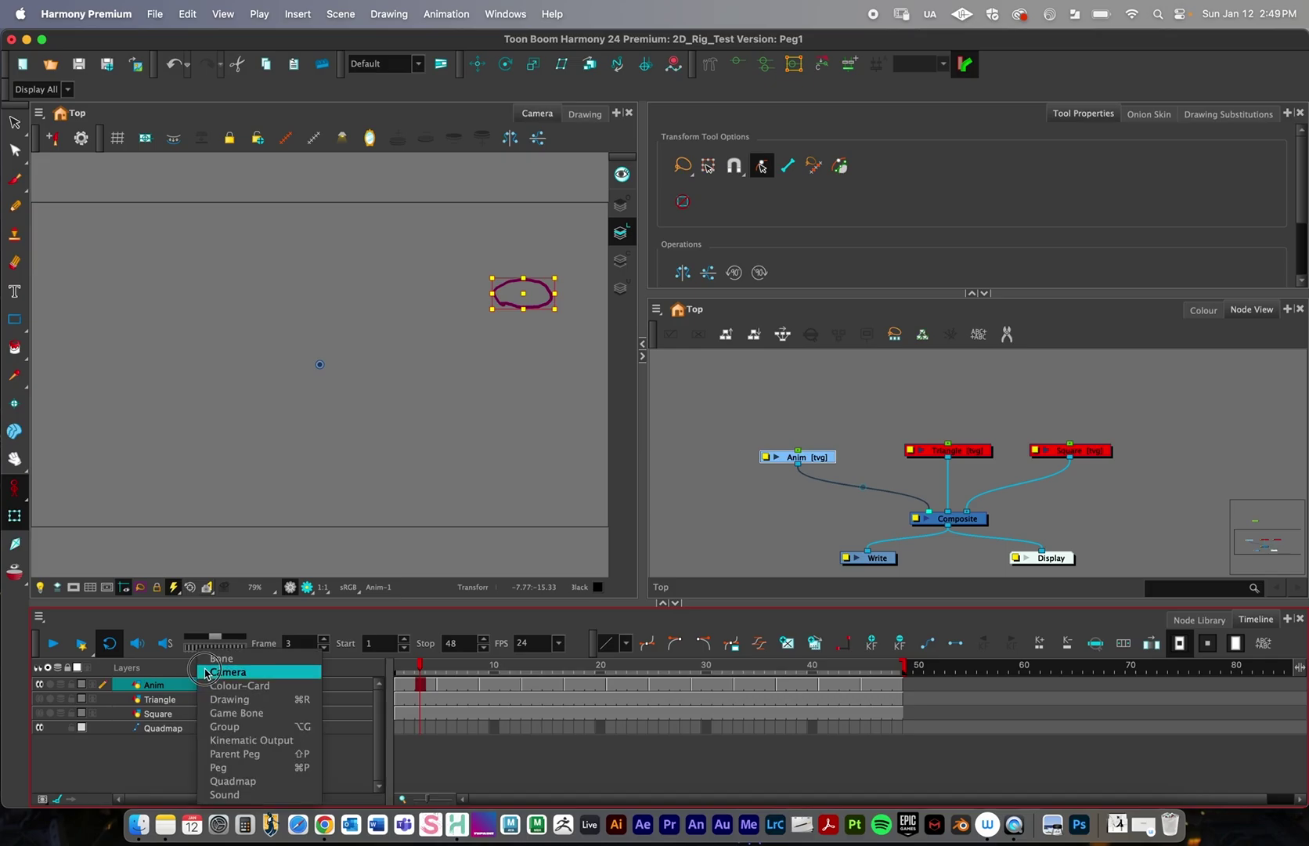
{"action": "left_click", "coordinate": [219, 769]}
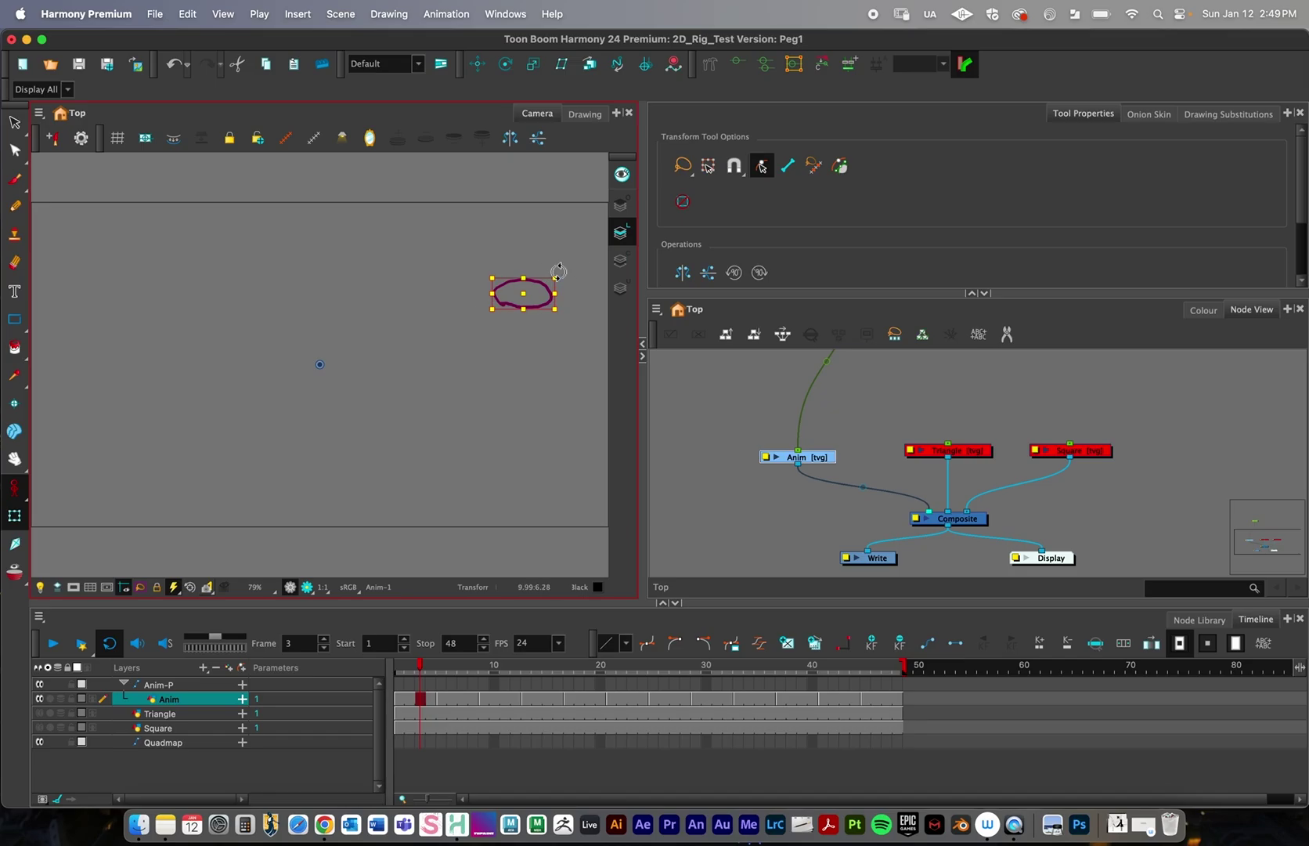
{"action": "left_click", "coordinate": [125, 685]}
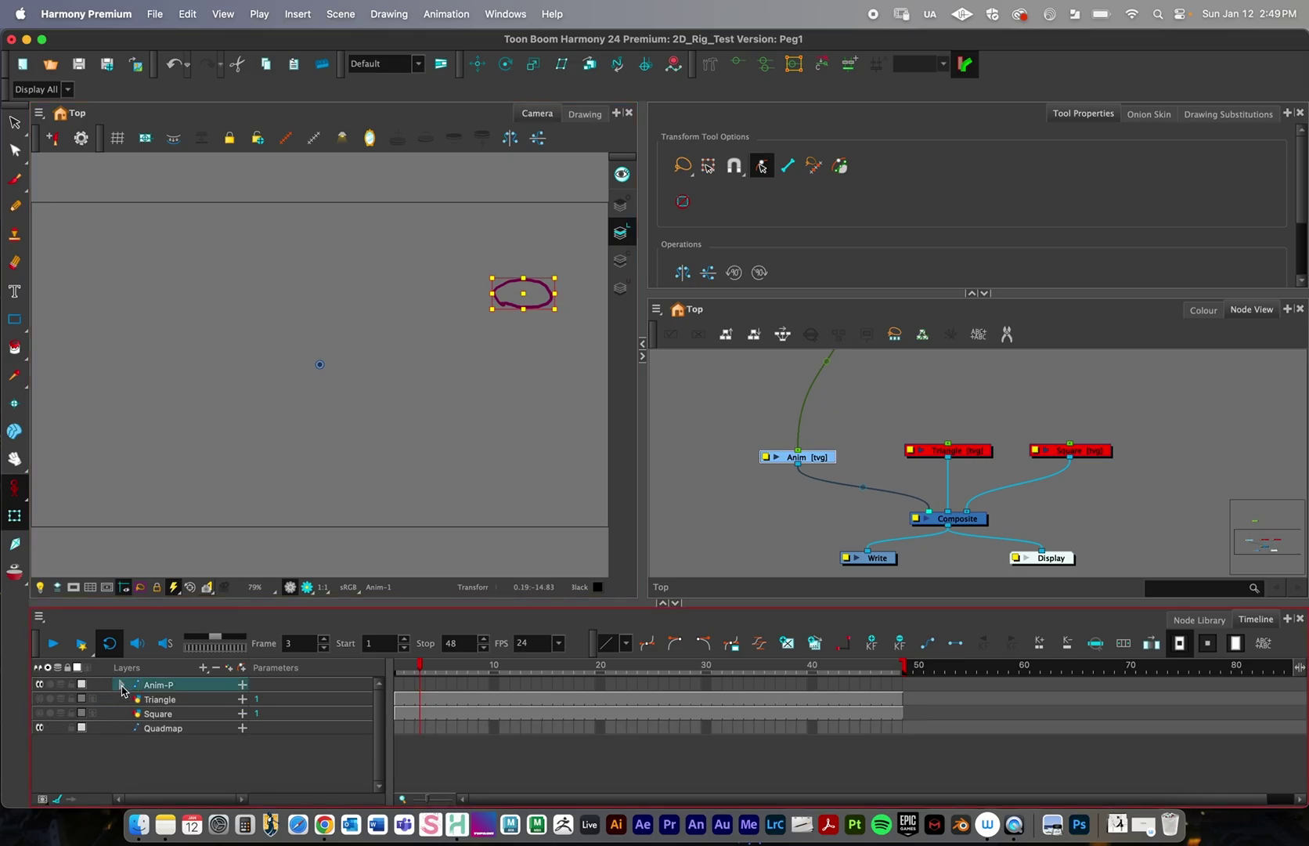
{"action": "left_click", "coordinate": [121, 685]}
{"action": "left_click", "coordinate": [121, 686]}
{"action": "left_click", "coordinate": [122, 685]}
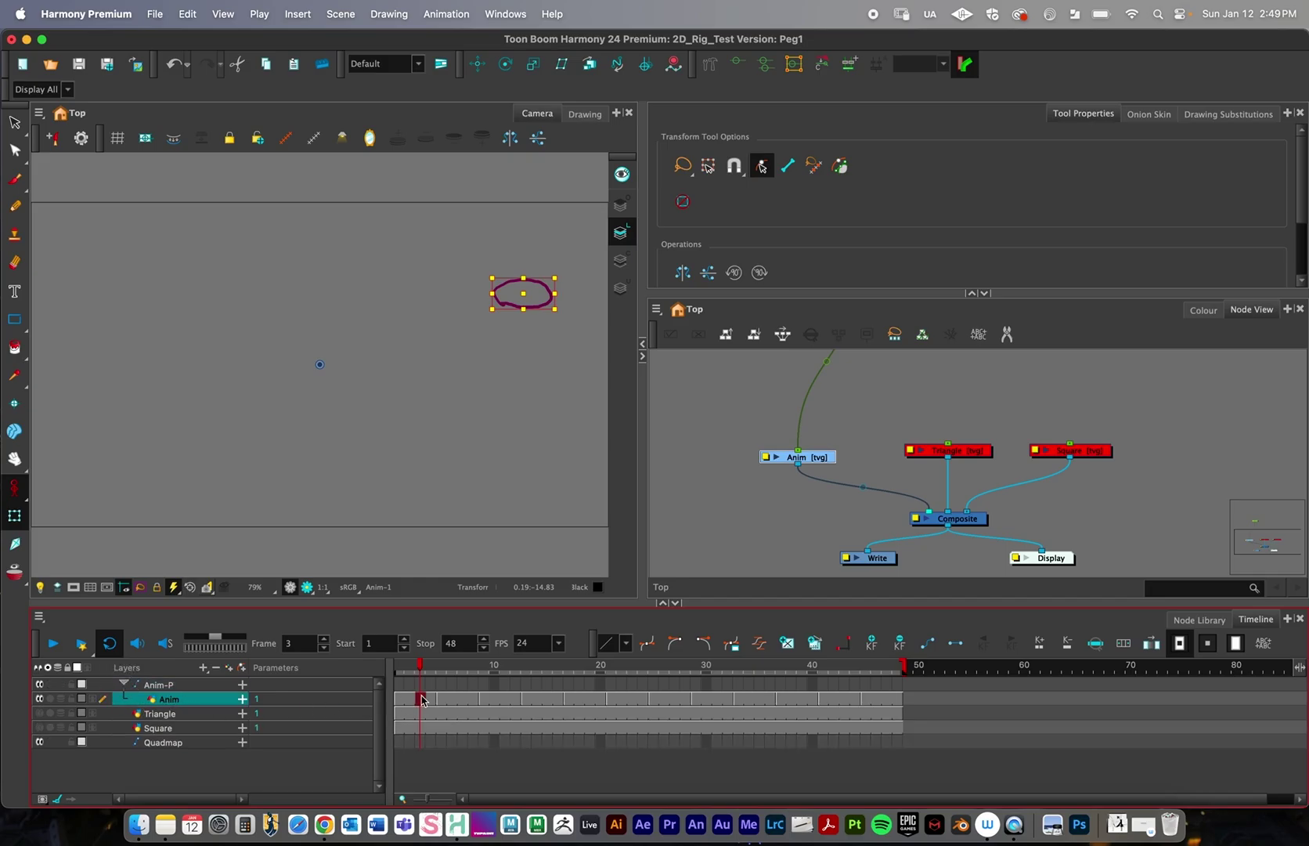
{"action": "left_click_drag", "start_coordinate": [423, 668], "coordinate": [398, 669]}
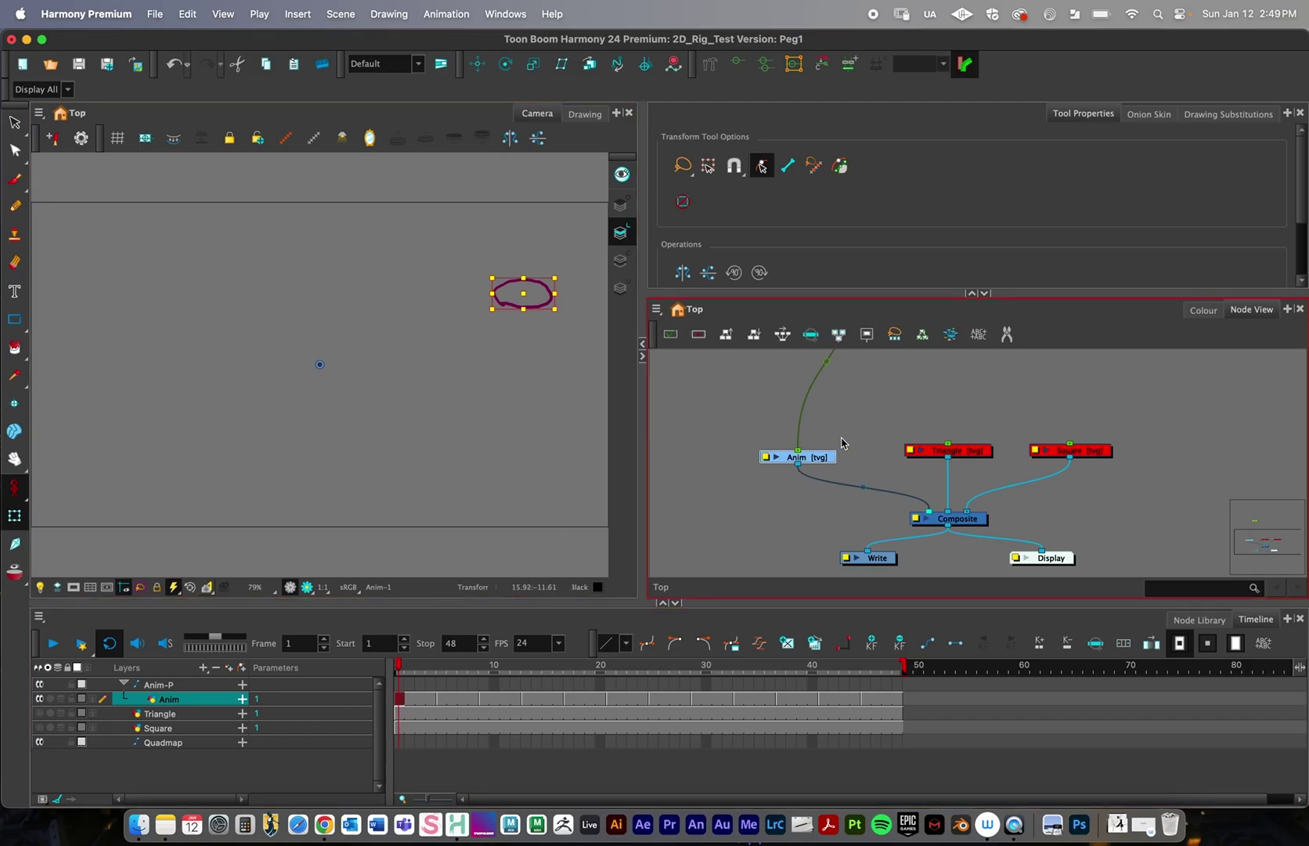
- Move Anim-P off the Quadmap node, then delete the Quadmap node
{"action": "scroll", "coordinate": [847, 432], "scroll_direction": "up", "scroll_amount": 2}
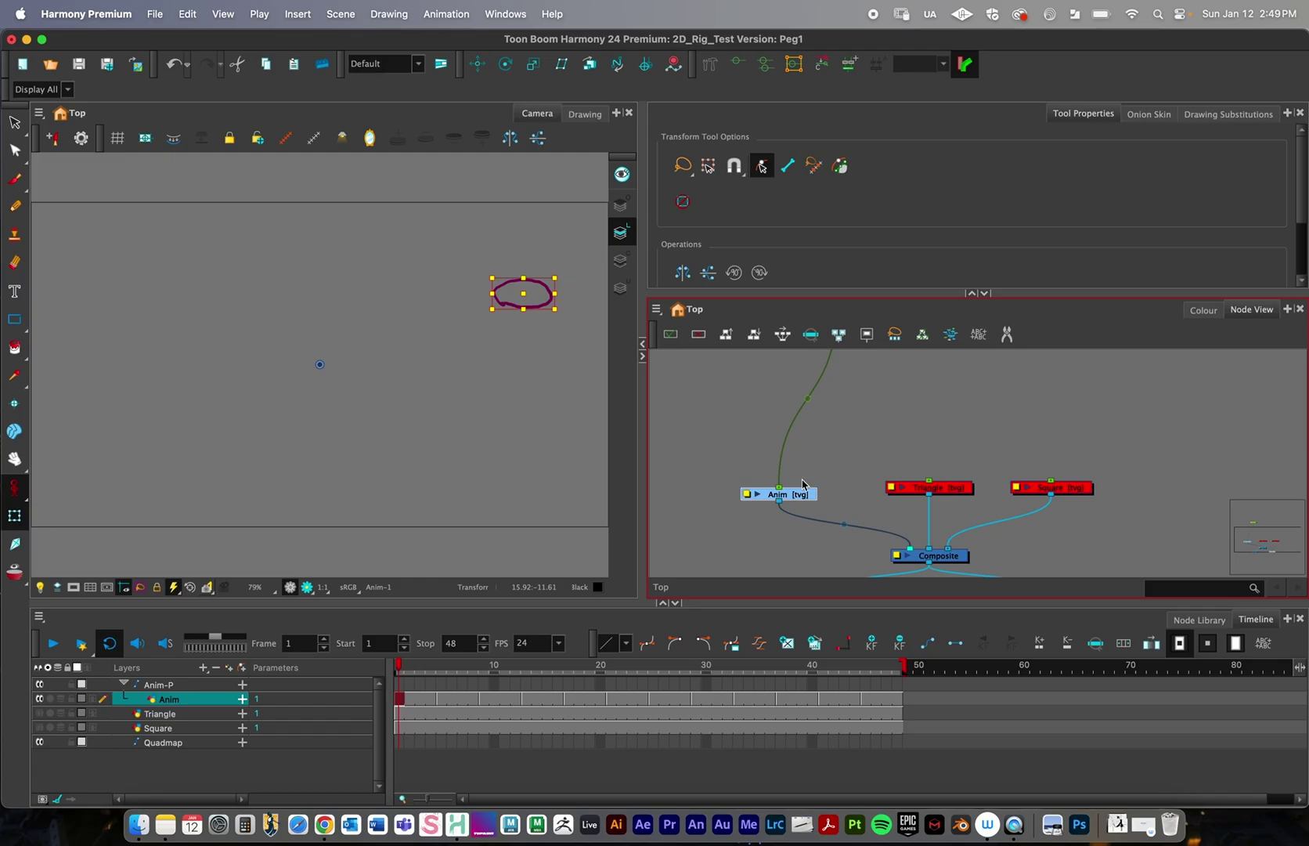
{"action": "left_click", "coordinate": [203, 668]}
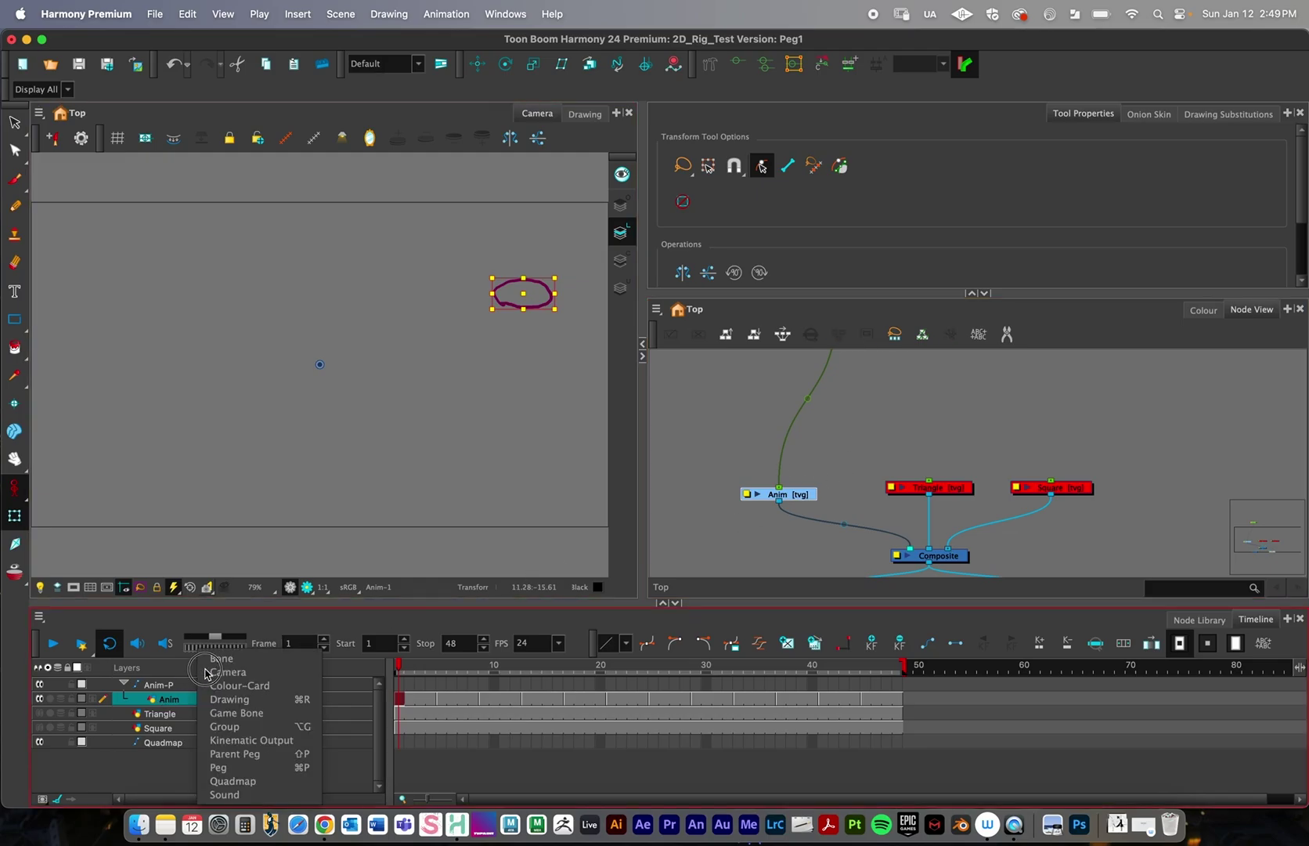
{"action": "key", "text": "Escape"}
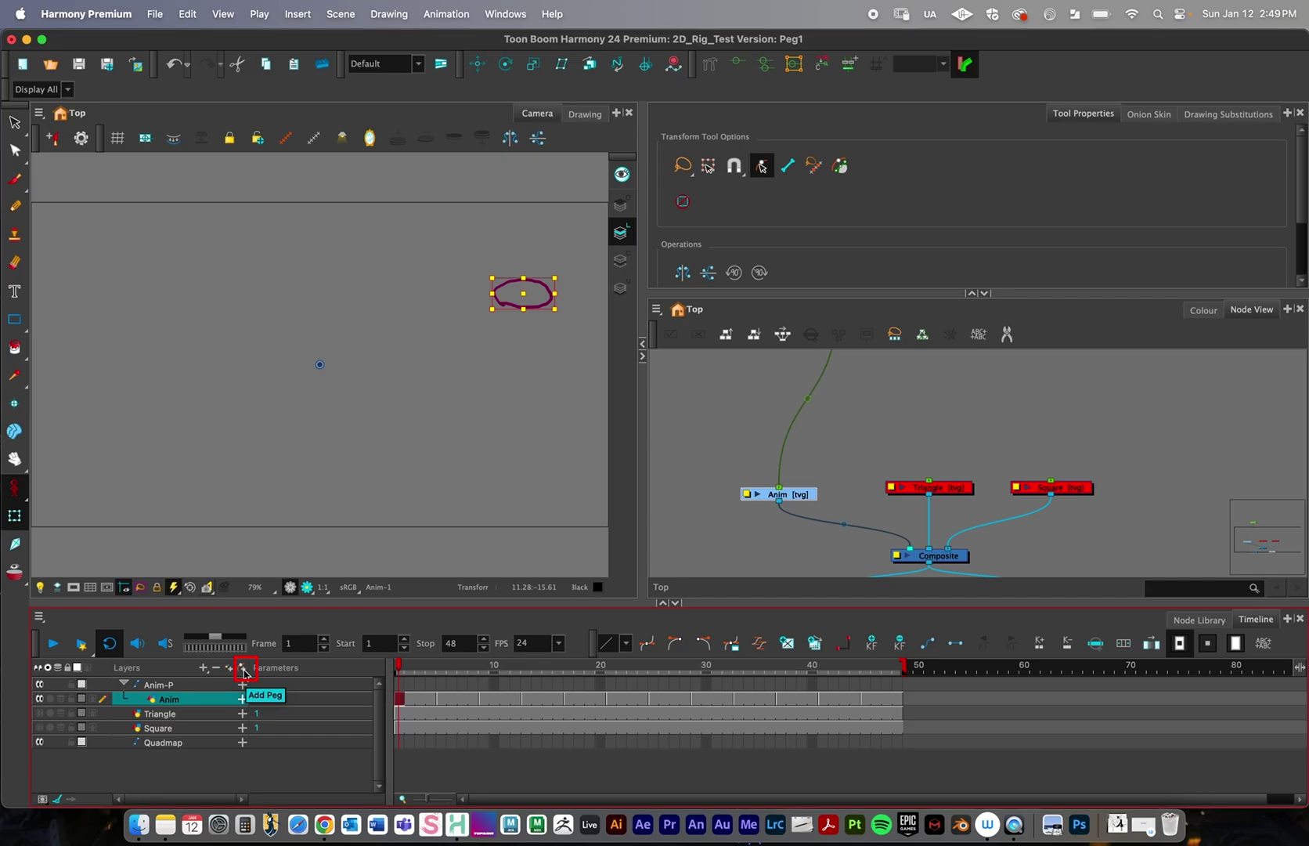
{"action": "left_click_drag", "start_coordinate": [900, 482], "coordinate": [857, 454]}
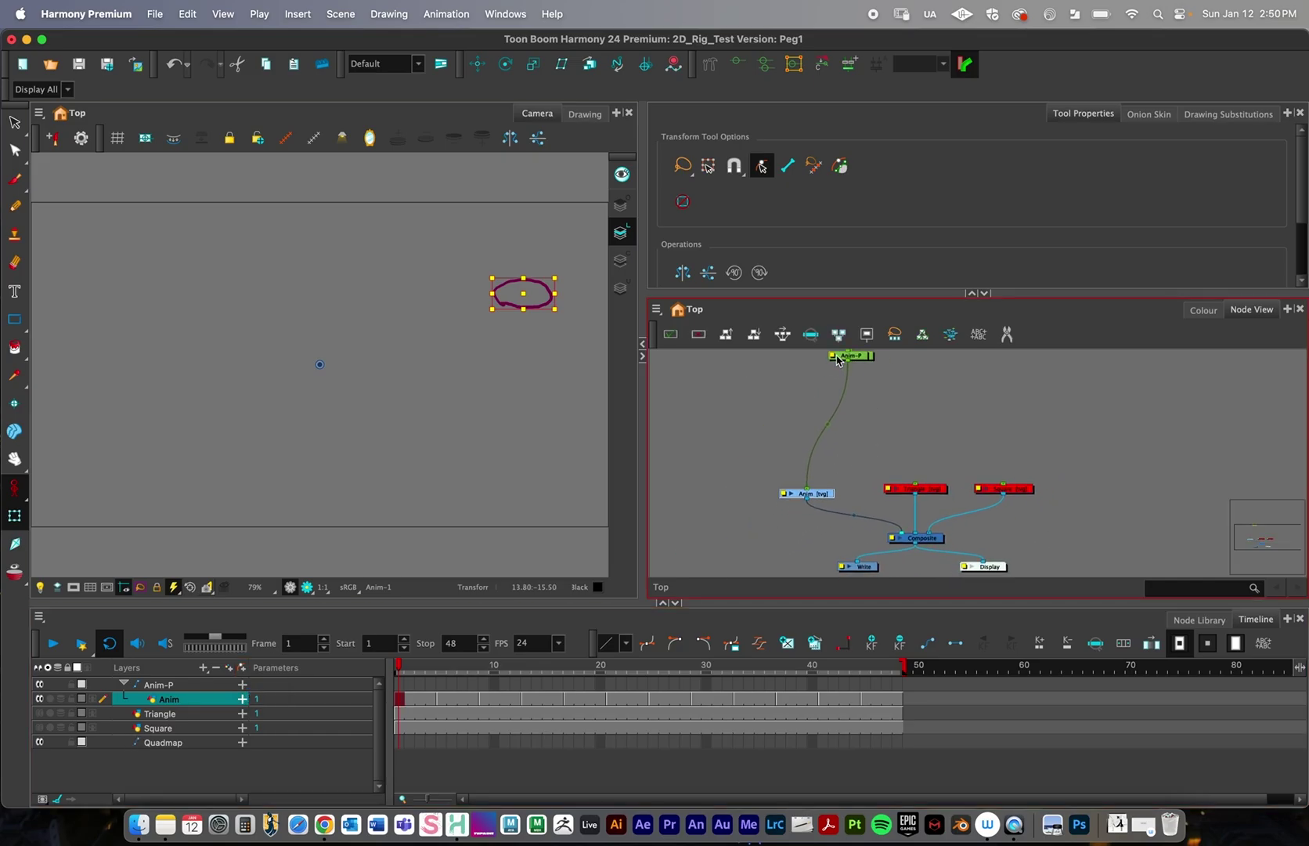
{"action": "left_click_drag", "start_coordinate": [853, 360], "coordinate": [797, 428]}
{"action": "left_click_drag", "start_coordinate": [855, 362], "coordinate": [867, 385]}
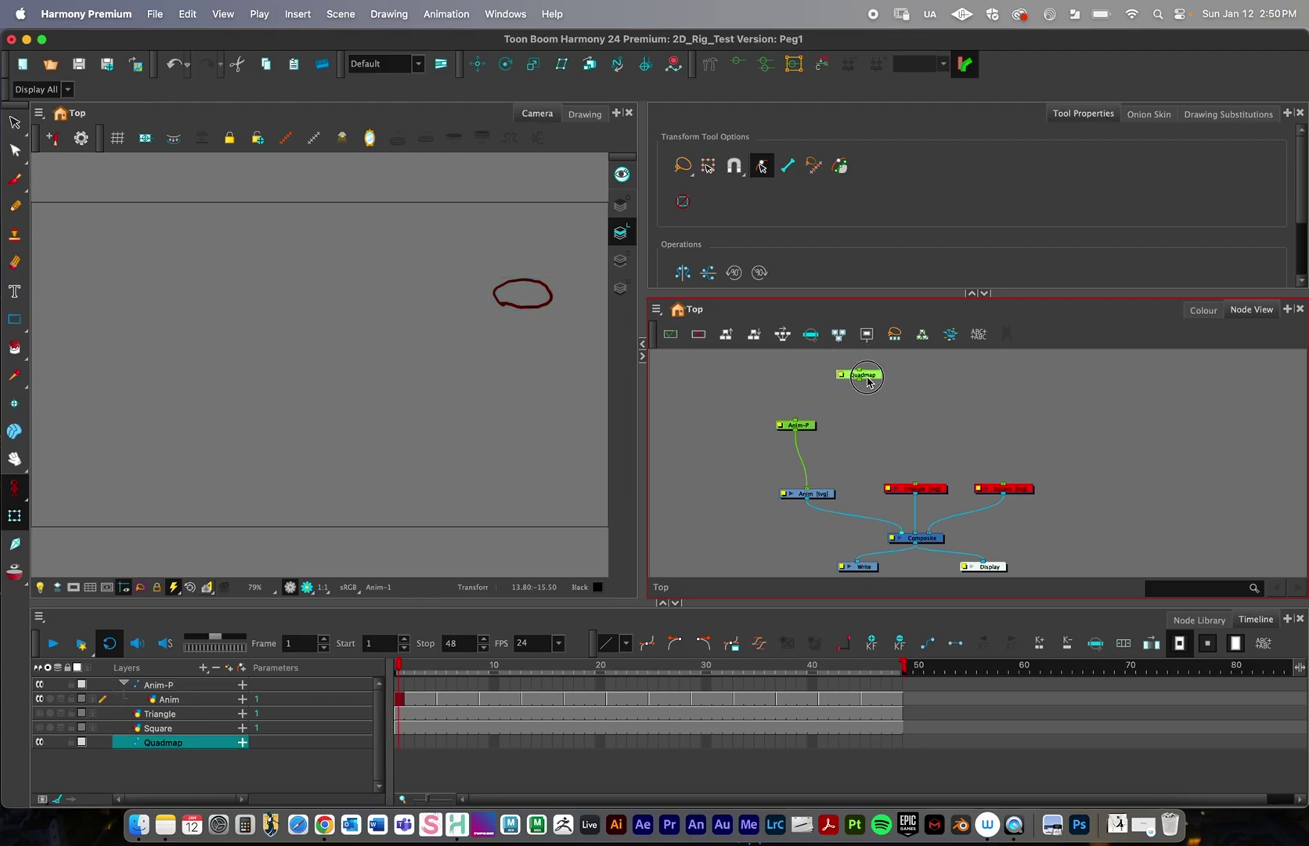
{"action": "key", "text": "Delete"}
- Delete the Anim-P peg node sitting above Anim
{"action": "left_click_drag", "start_coordinate": [797, 425], "coordinate": [806, 422]}
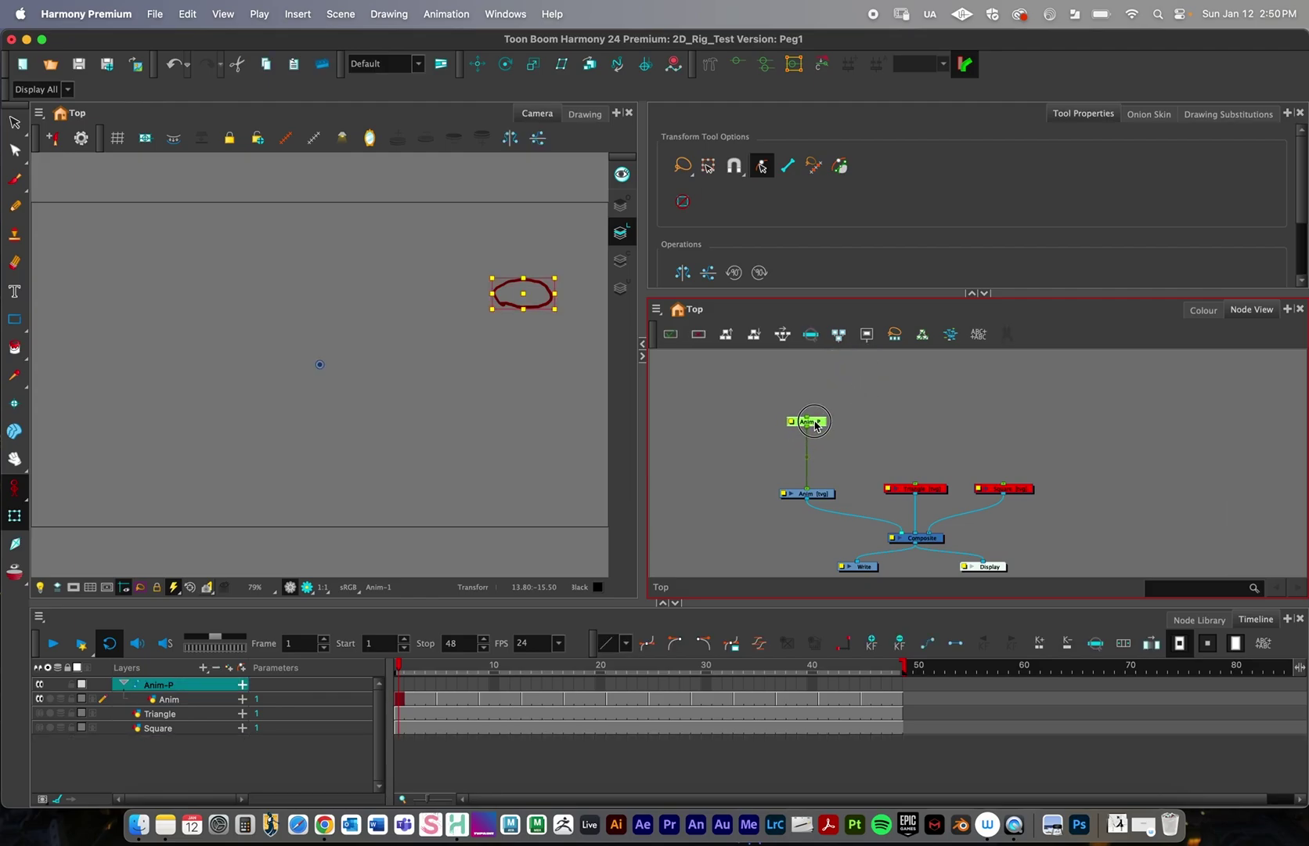
{"action": "mouse_move", "coordinate": [826, 491]}
{"action": "left_mouse_down"}
{"action": "mouse_move", "coordinate": [815, 444]}
{"action": "mouse_move", "coordinate": [840, 494]}
{"action": "left_mouse_up"}
{"action": "scroll", "coordinate": [808, 465], "scroll_direction": "up", "scroll_amount": 3}
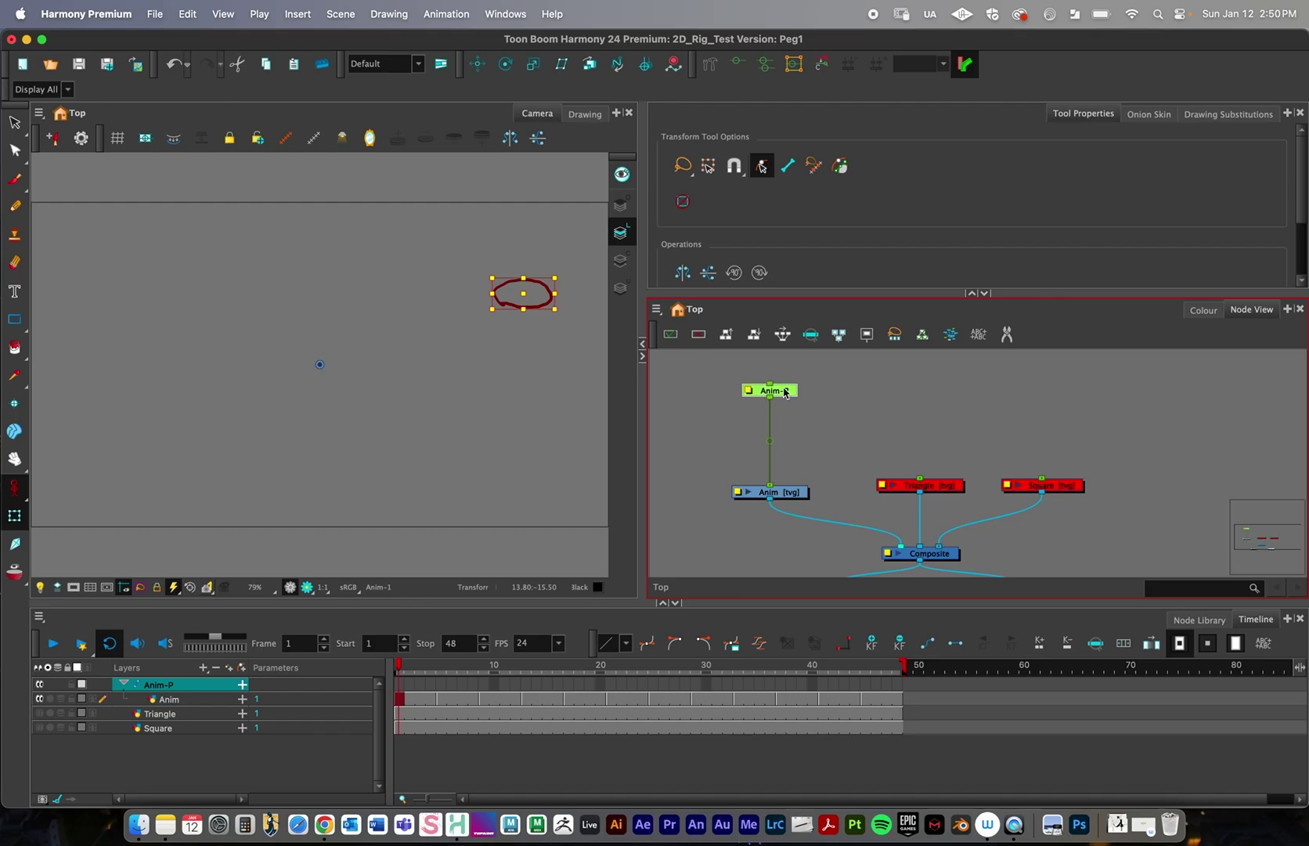
{"action": "left_click", "coordinate": [787, 392]}
{"action": "left_click_drag", "start_coordinate": [787, 392], "coordinate": [767, 404]}
{"action": "key", "text": "Delete"}
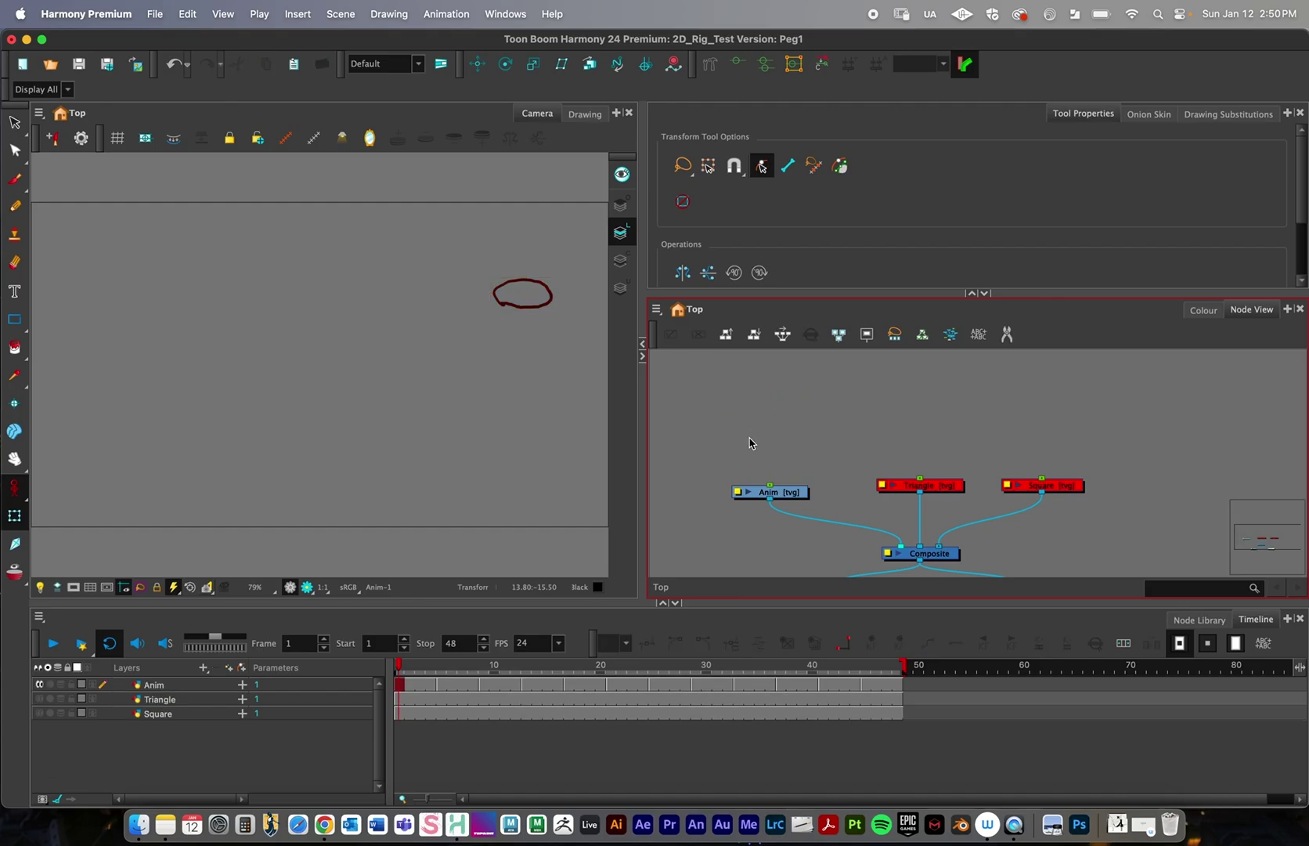
{"action": "mouse_move", "coordinate": [779, 499]}
{"action": "left_mouse_down"}
{"action": "mouse_move", "coordinate": [806, 466]}
{"action": "mouse_move", "coordinate": [781, 475]}
{"action": "mouse_move", "coordinate": [786, 486]}
{"action": "left_mouse_up"}
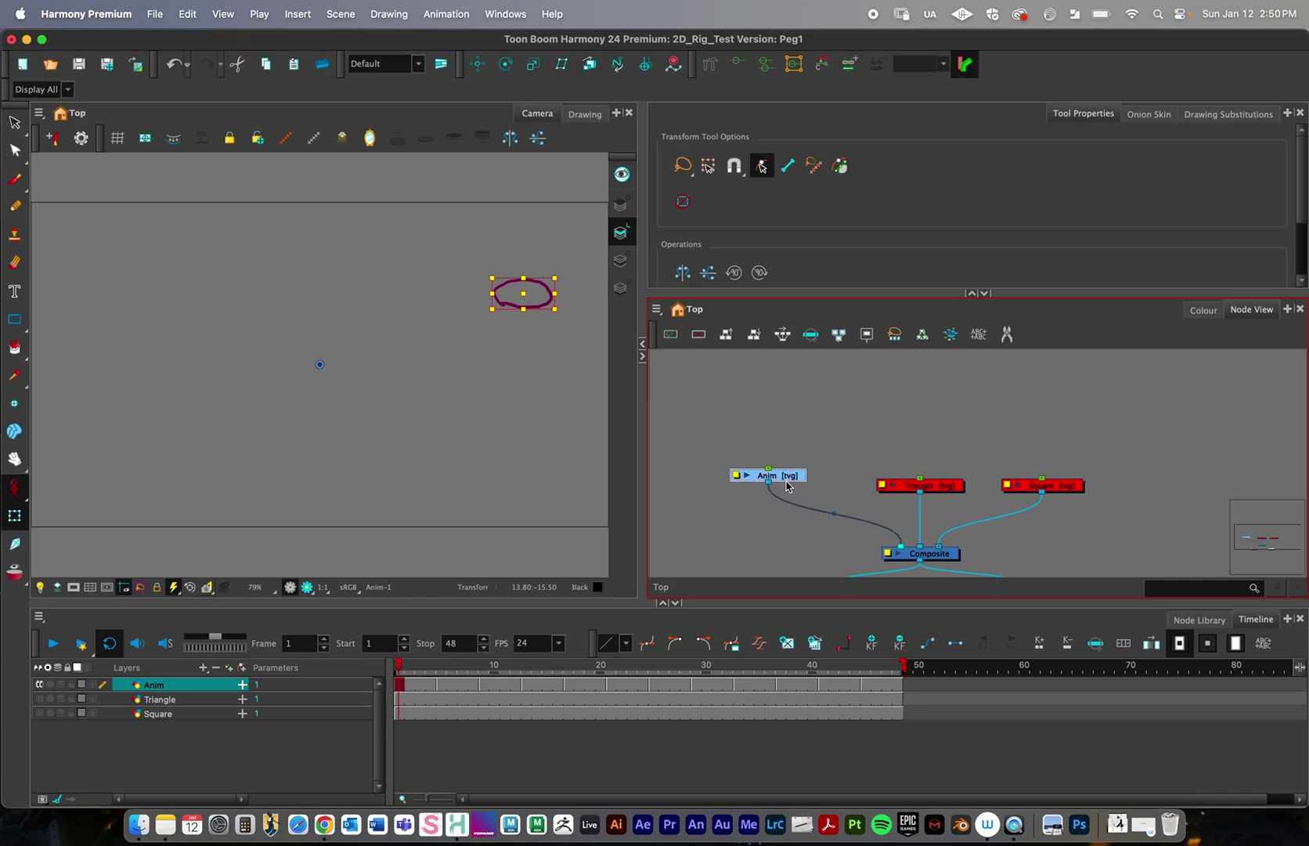
- Test adding a parent peg to Anim with Cmd+P, then delete that new peg
{"action": "key", "text": "super+z"}
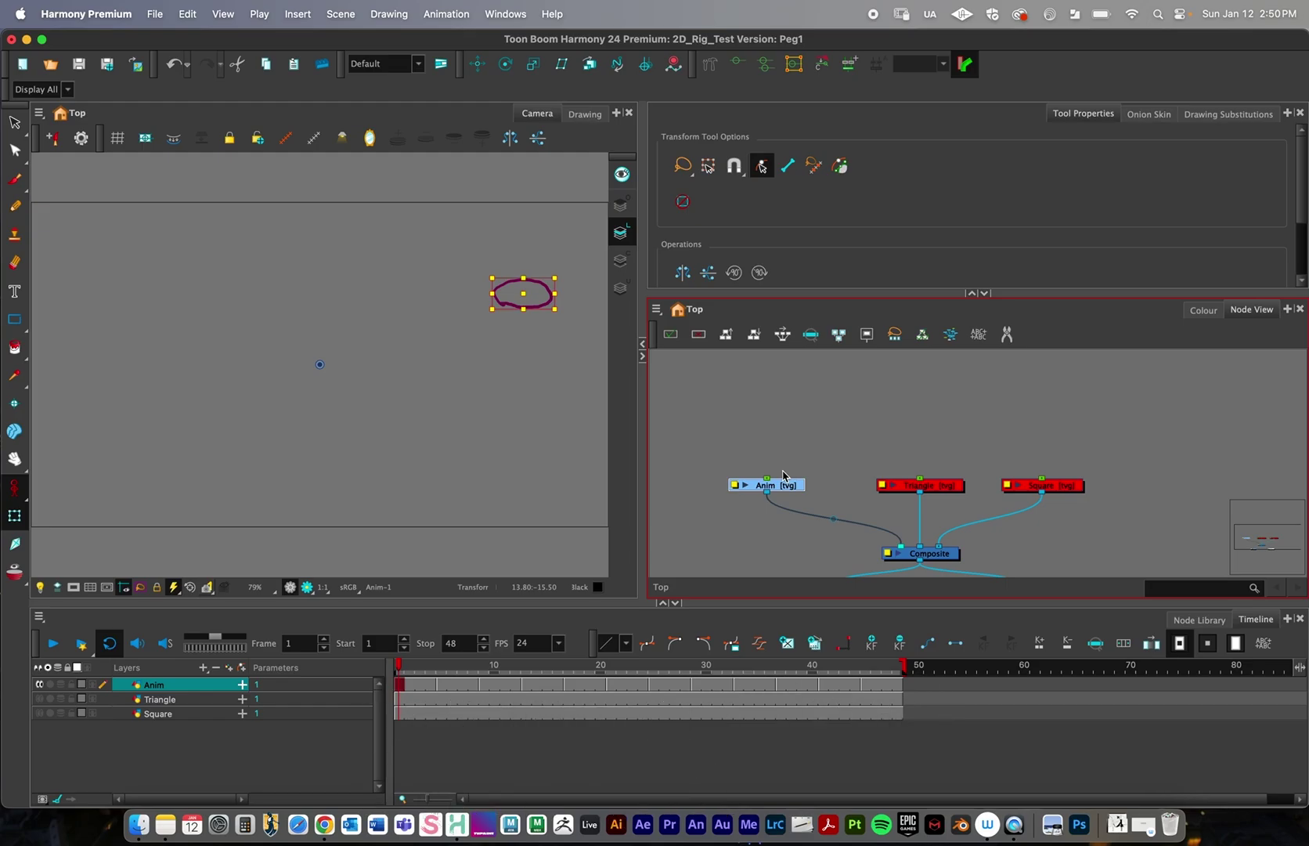
{"action": "key", "text": "super+p"}
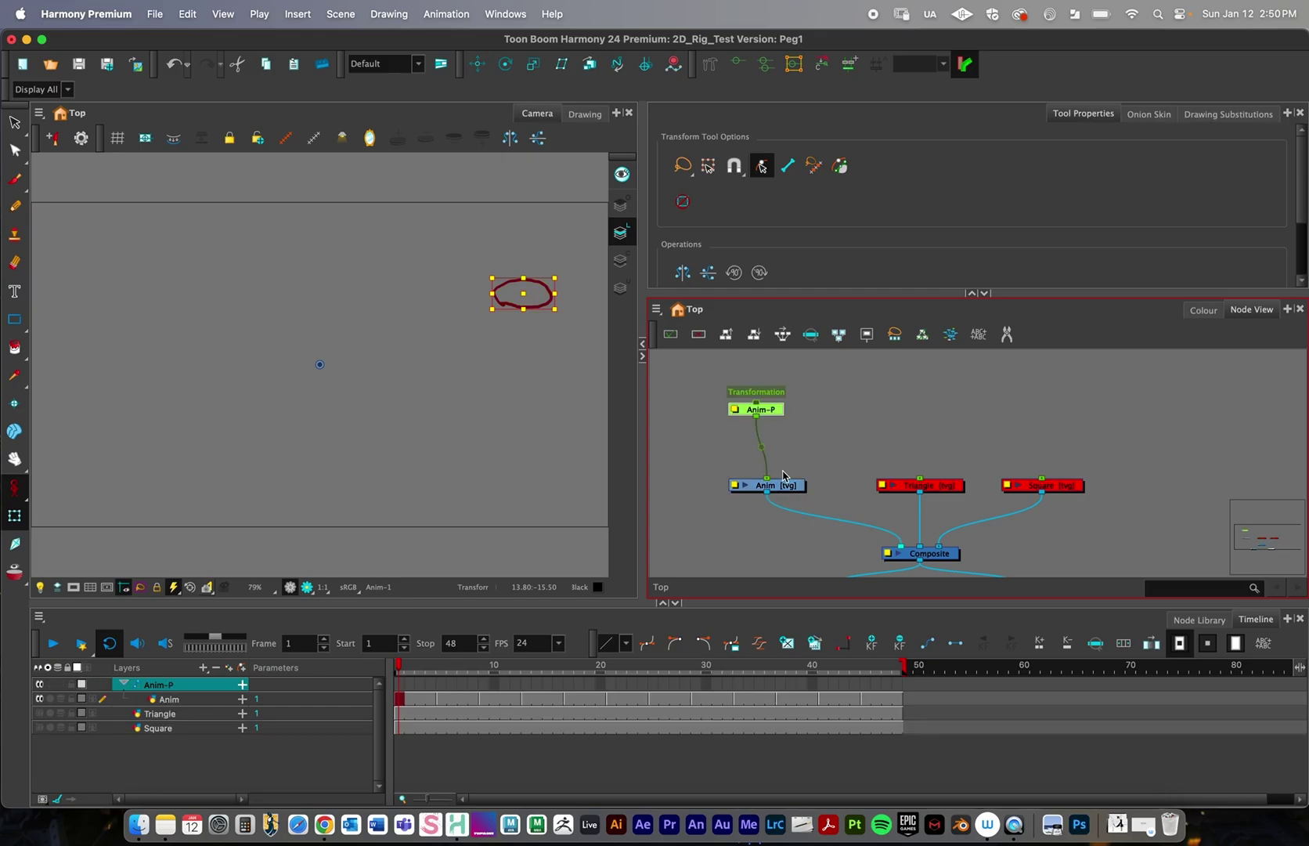
{"action": "left_click", "coordinate": [773, 410]}
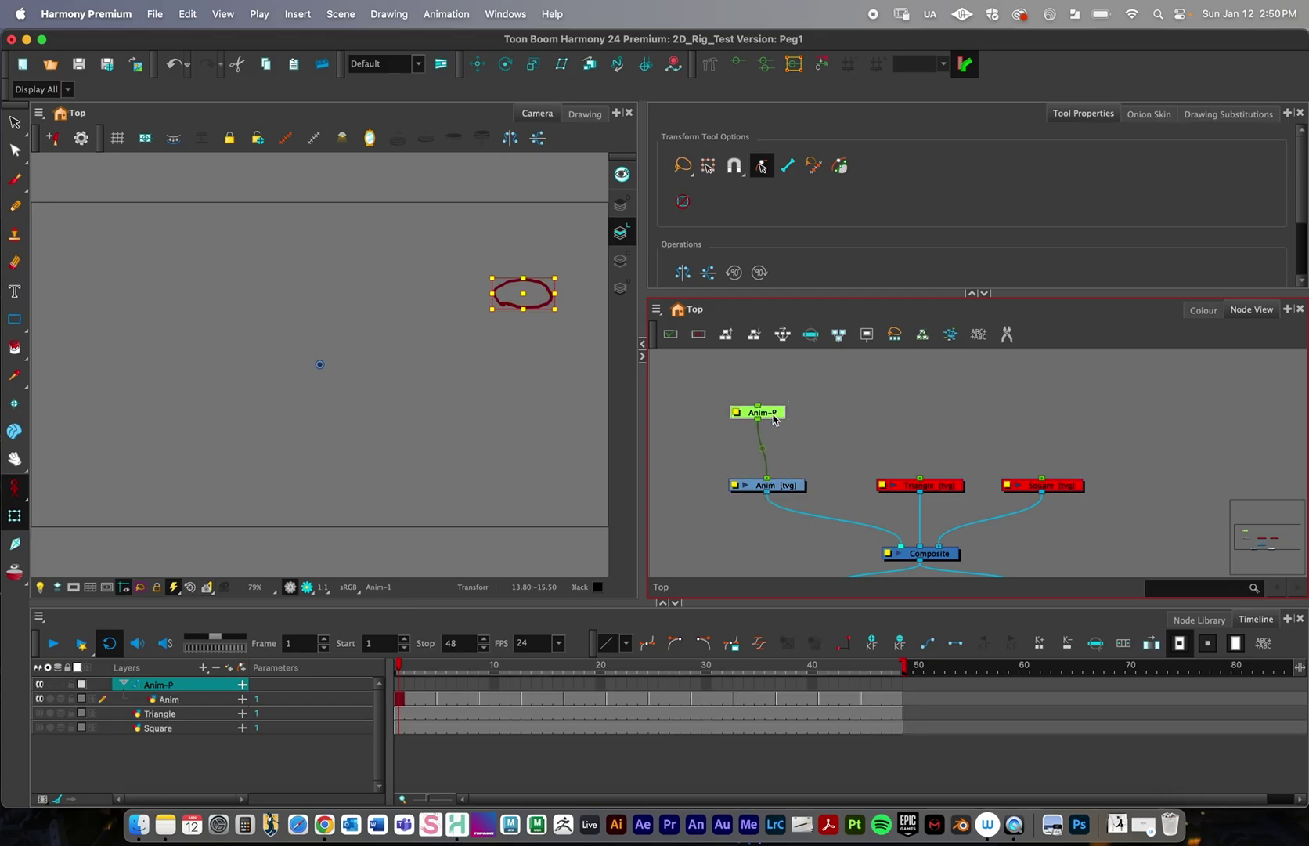
{"action": "key", "text": "Delete"}
{"action": "left_click", "coordinate": [765, 418]}
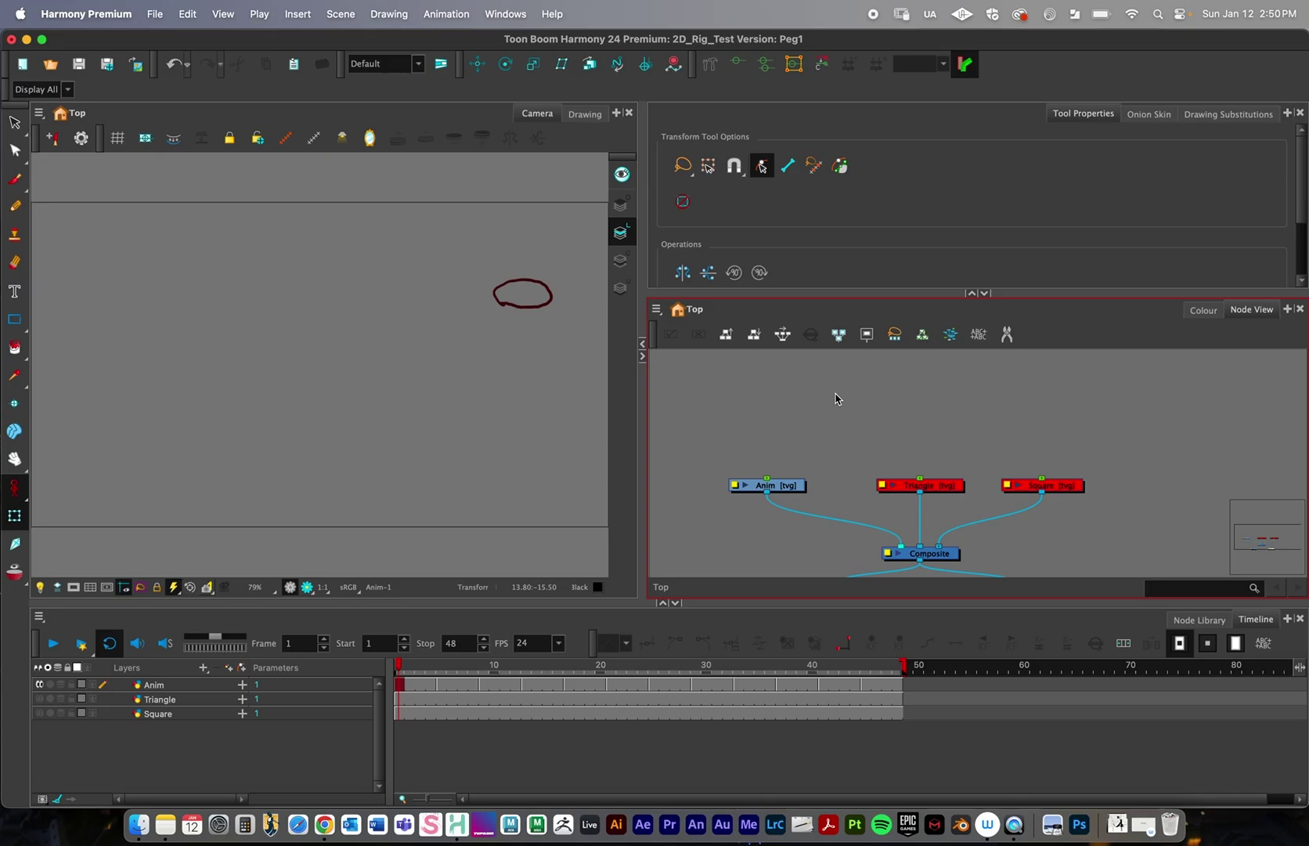
- Create a Peg node from node search, link it into Anim, then delete it
{"action": "key", "text": "Tab"}
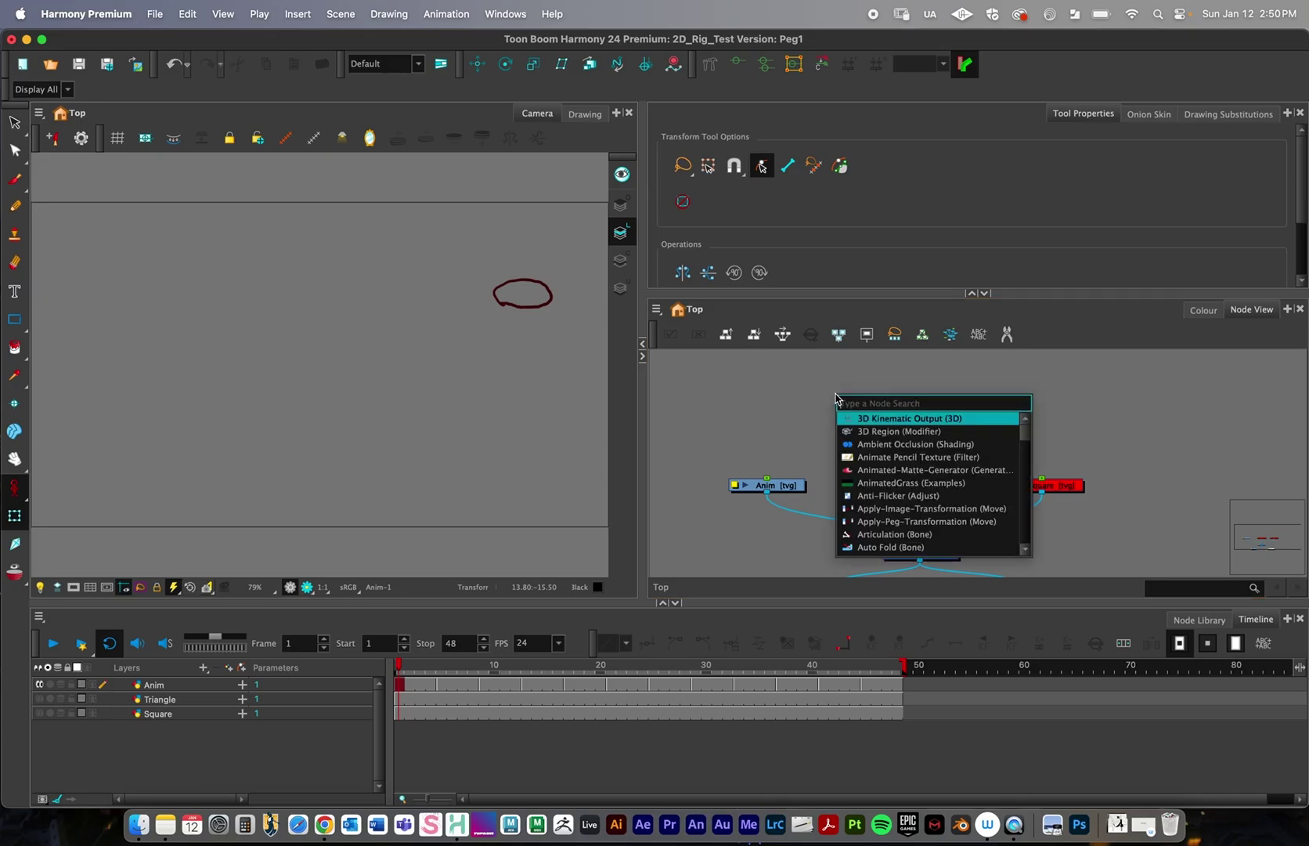
{"action": "type", "text": "peg"}
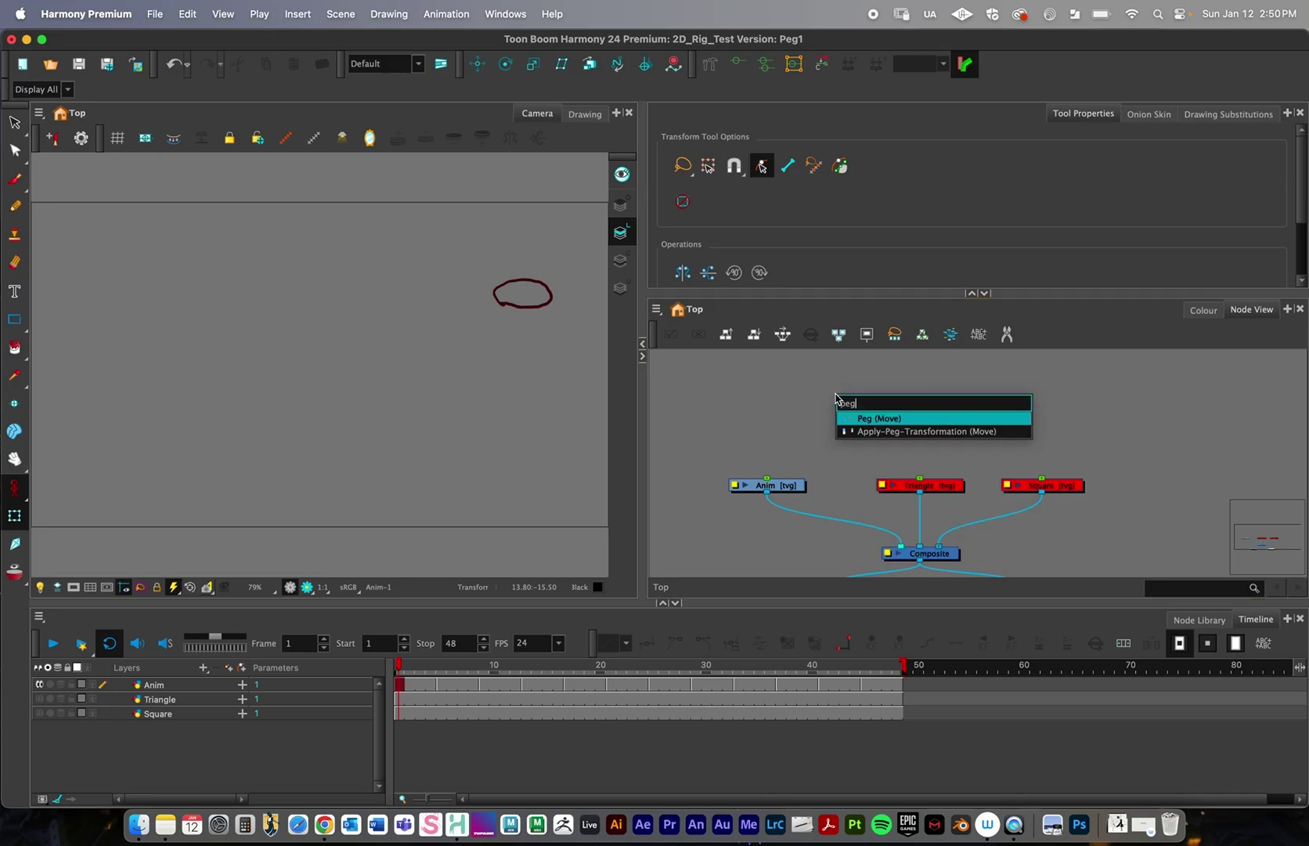
{"action": "left_click", "coordinate": [879, 417]}
{"action": "left_click_drag", "start_coordinate": [866, 387], "coordinate": [771, 393]}
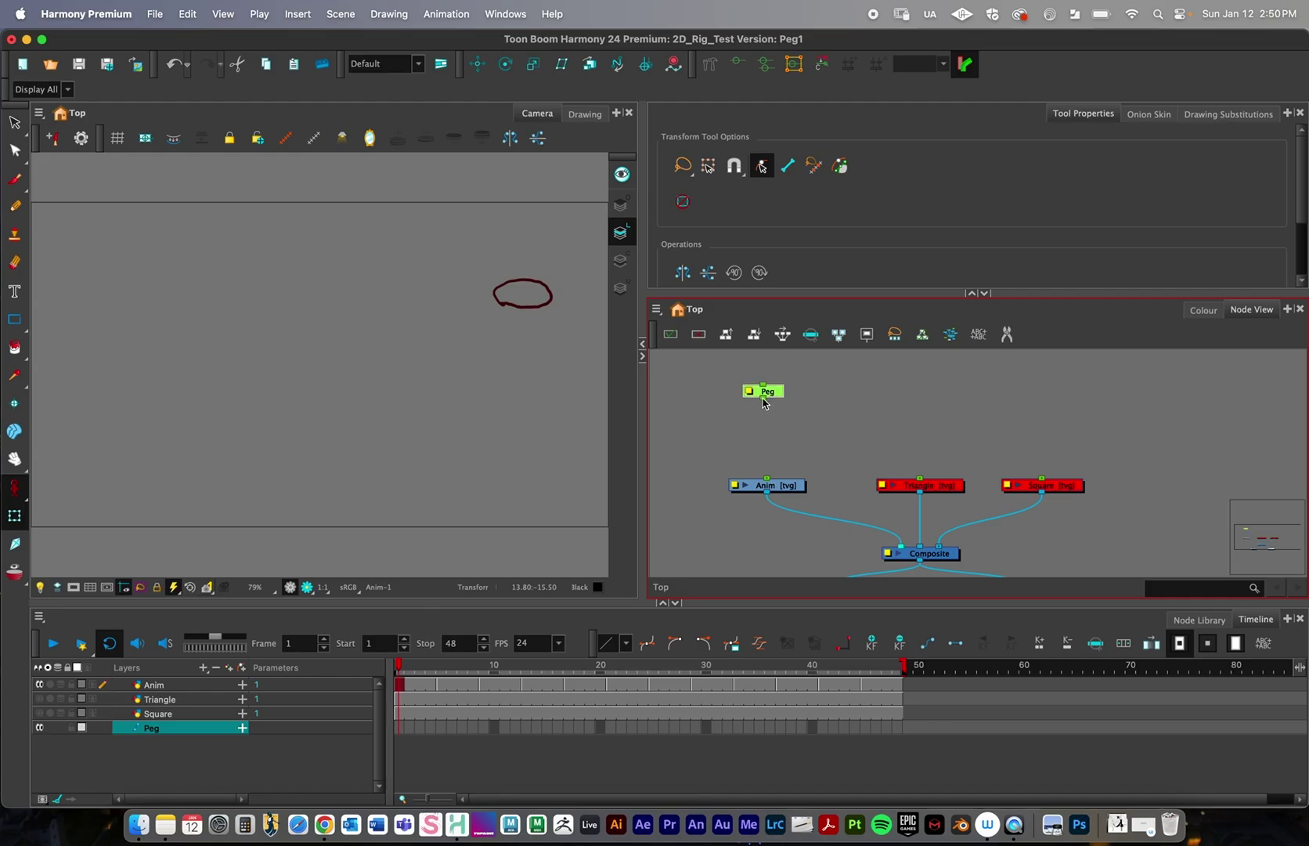
{"action": "left_click_drag", "start_coordinate": [763, 402], "coordinate": [765, 479]}
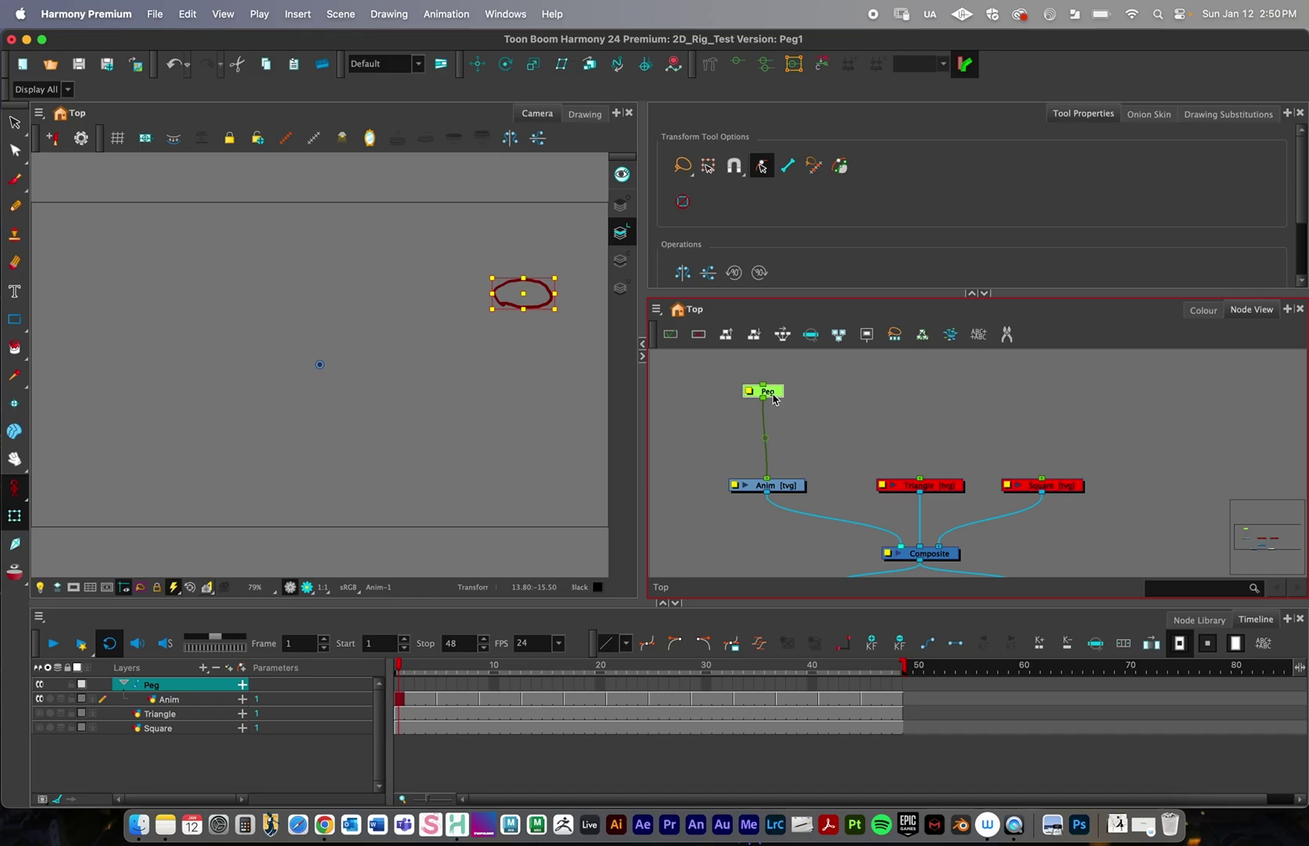
{"action": "key", "text": "Delete"}
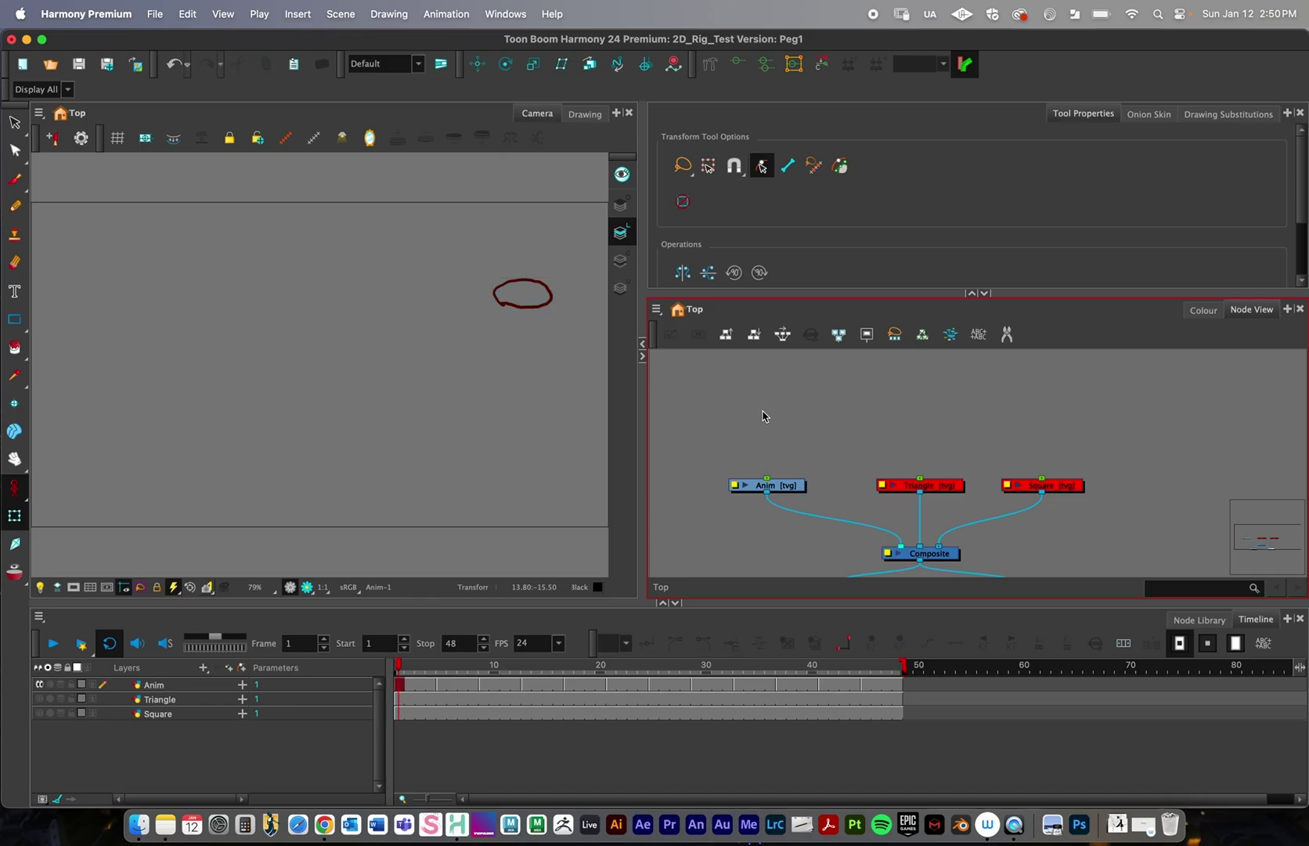
{"action": "left_click", "coordinate": [782, 487]}
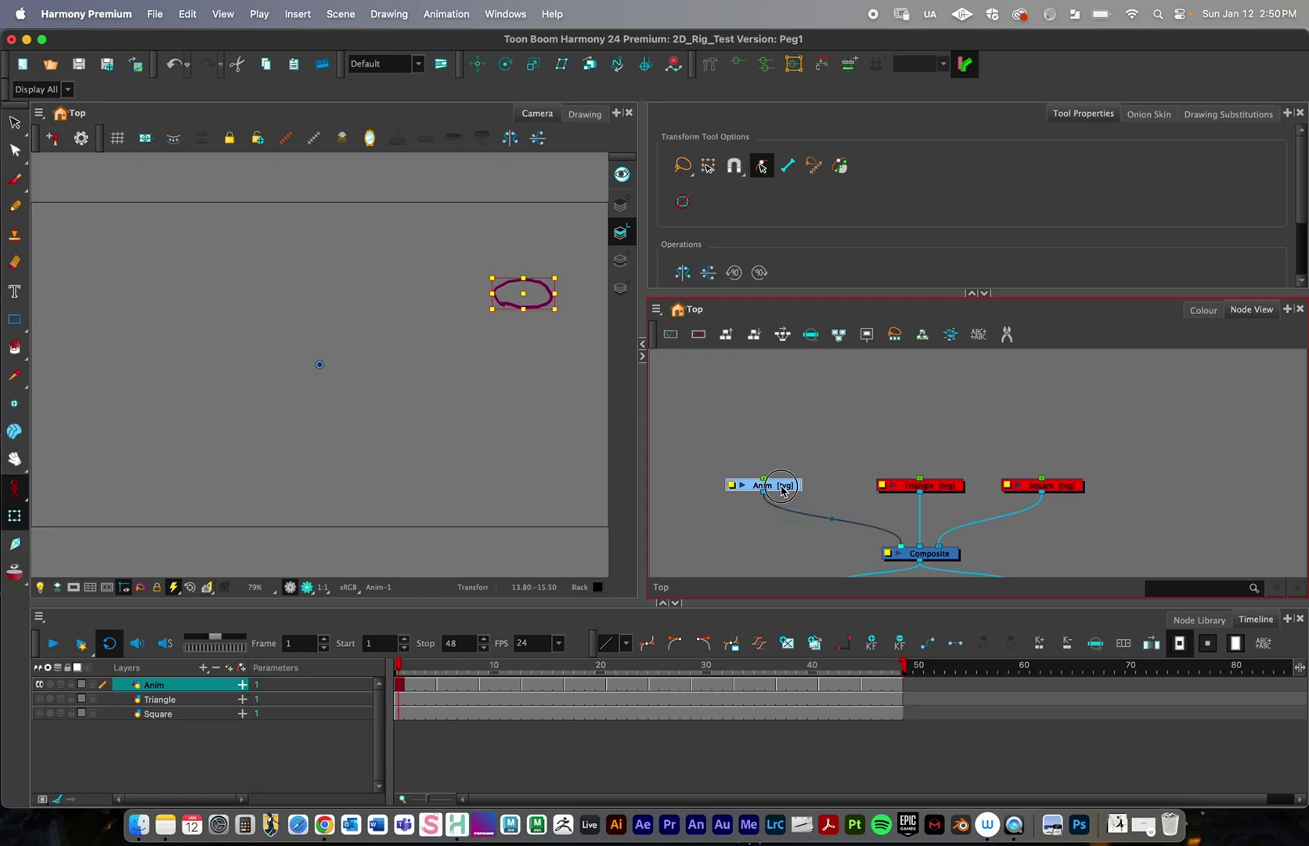
- Add an Anim-P parent peg to the Anim node, place it above Anim, and select it
{"action": "left_click", "coordinate": [780, 487]}
{"action": "left_click_drag", "start_coordinate": [780, 487], "coordinate": [798, 492]}
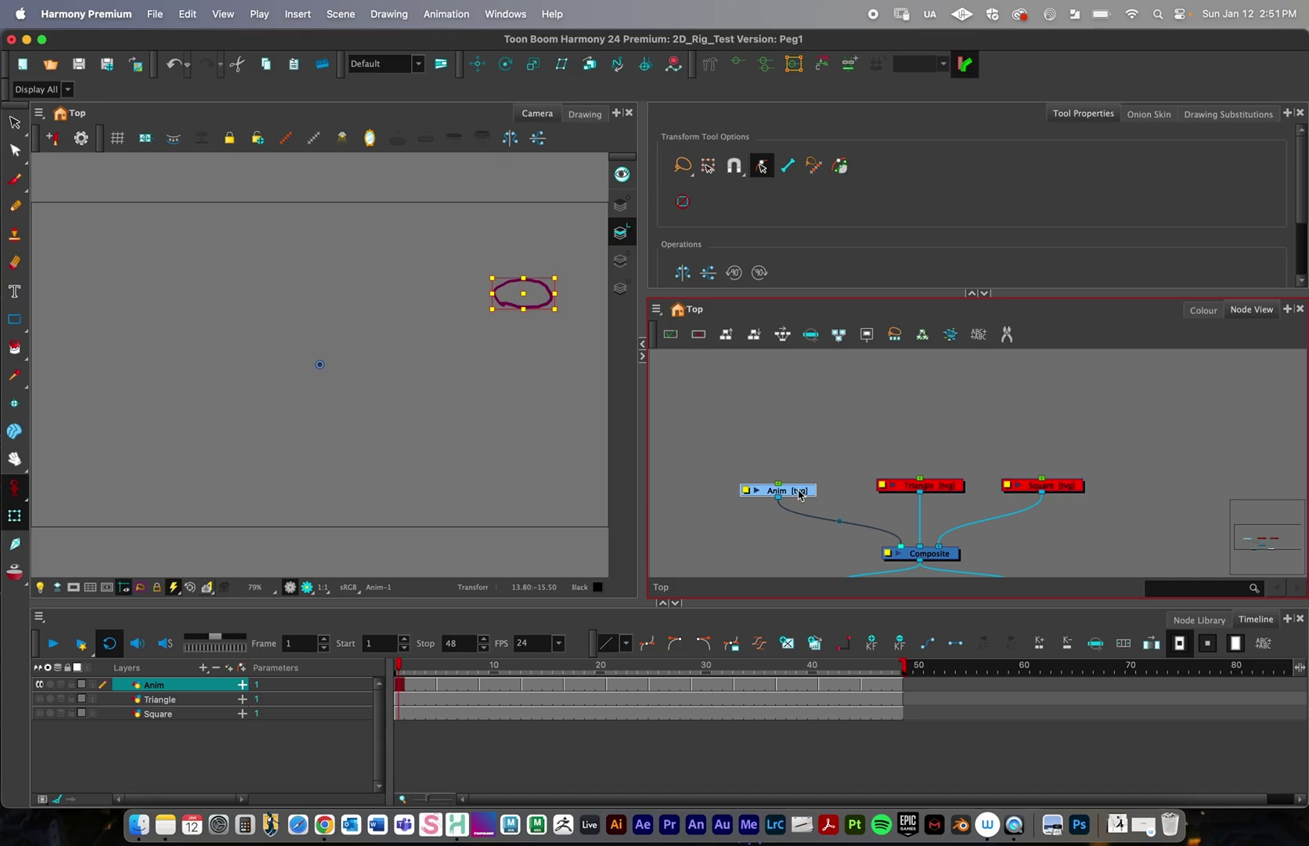
{"action": "key", "text": "super+p"}
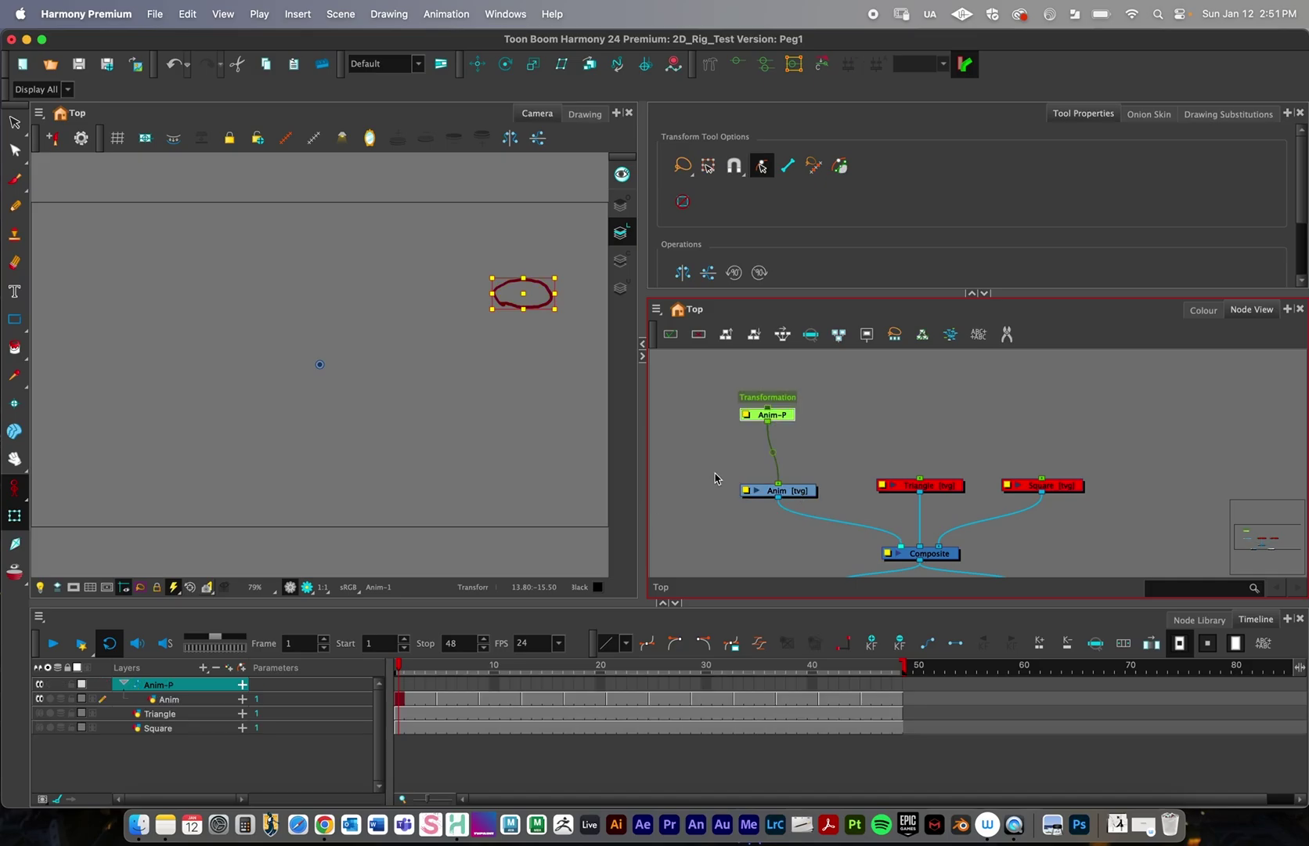
{"action": "left_click_drag", "start_coordinate": [787, 417], "coordinate": [797, 429]}
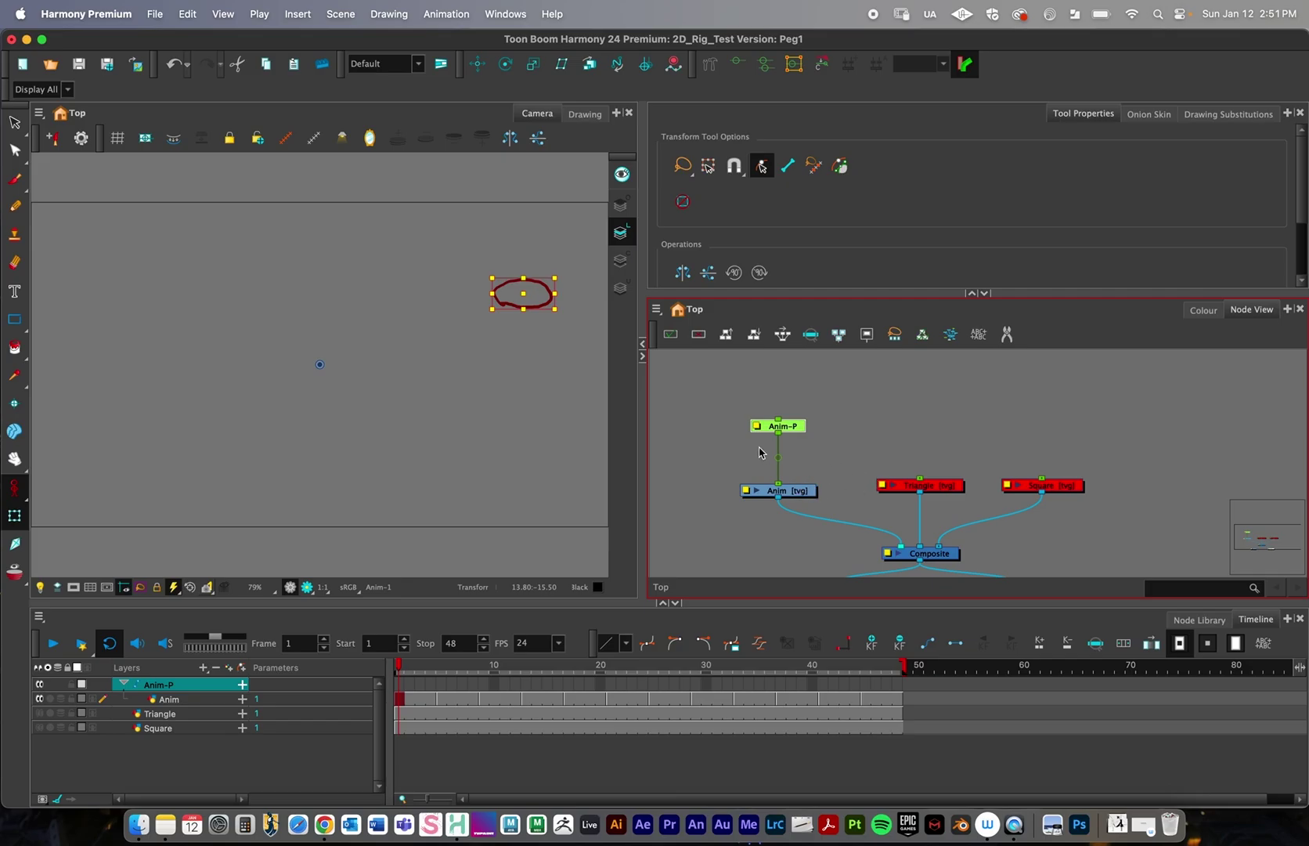
{"action": "left_click_drag", "start_coordinate": [725, 476], "coordinate": [1116, 511]}
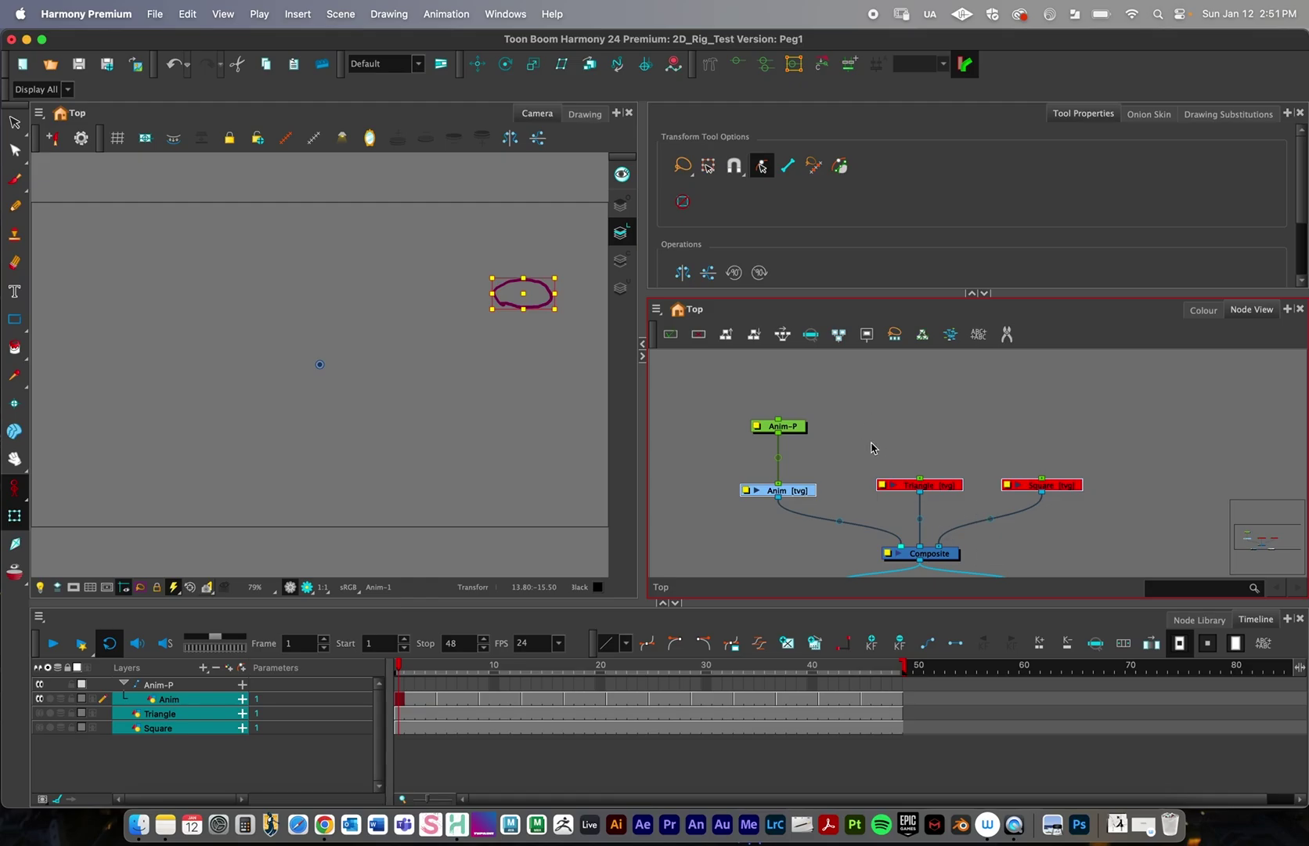
{"action": "left_click", "coordinate": [790, 428]}
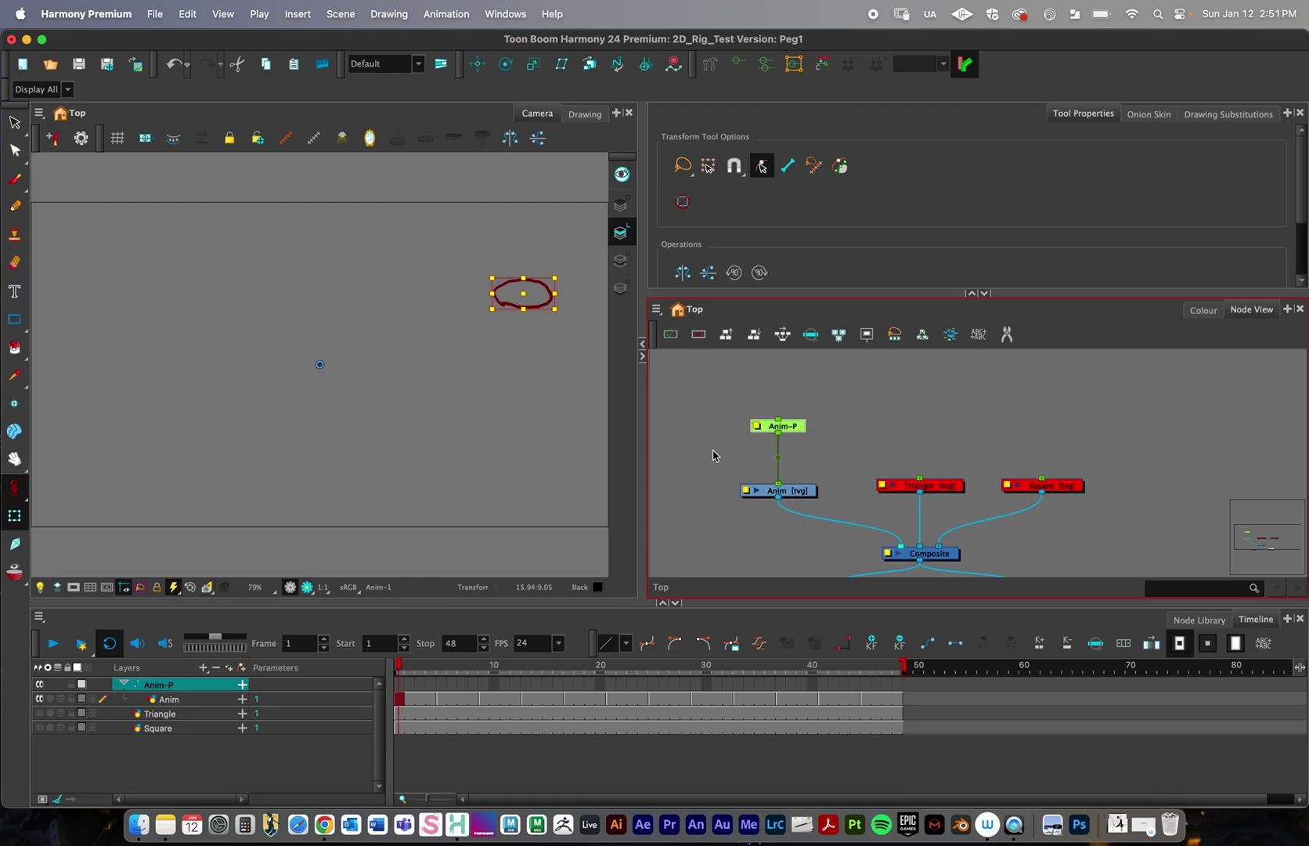
{"action": "left_click", "coordinate": [757, 430]}
- Set Anim-P's Position mode to Separate in Layer Properties and close the window
{"action": "left_click", "coordinate": [757, 427]}
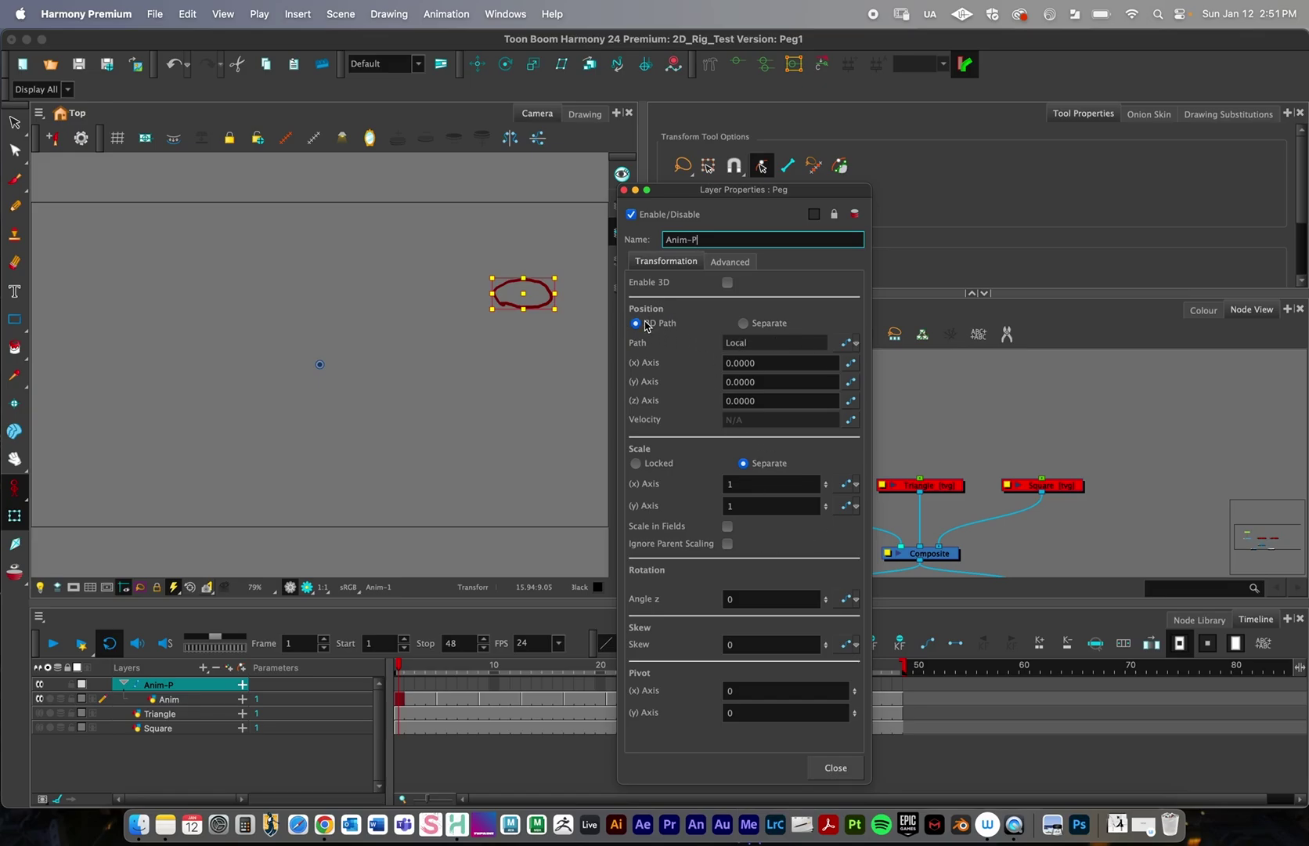
{"action": "left_click", "coordinate": [744, 323]}
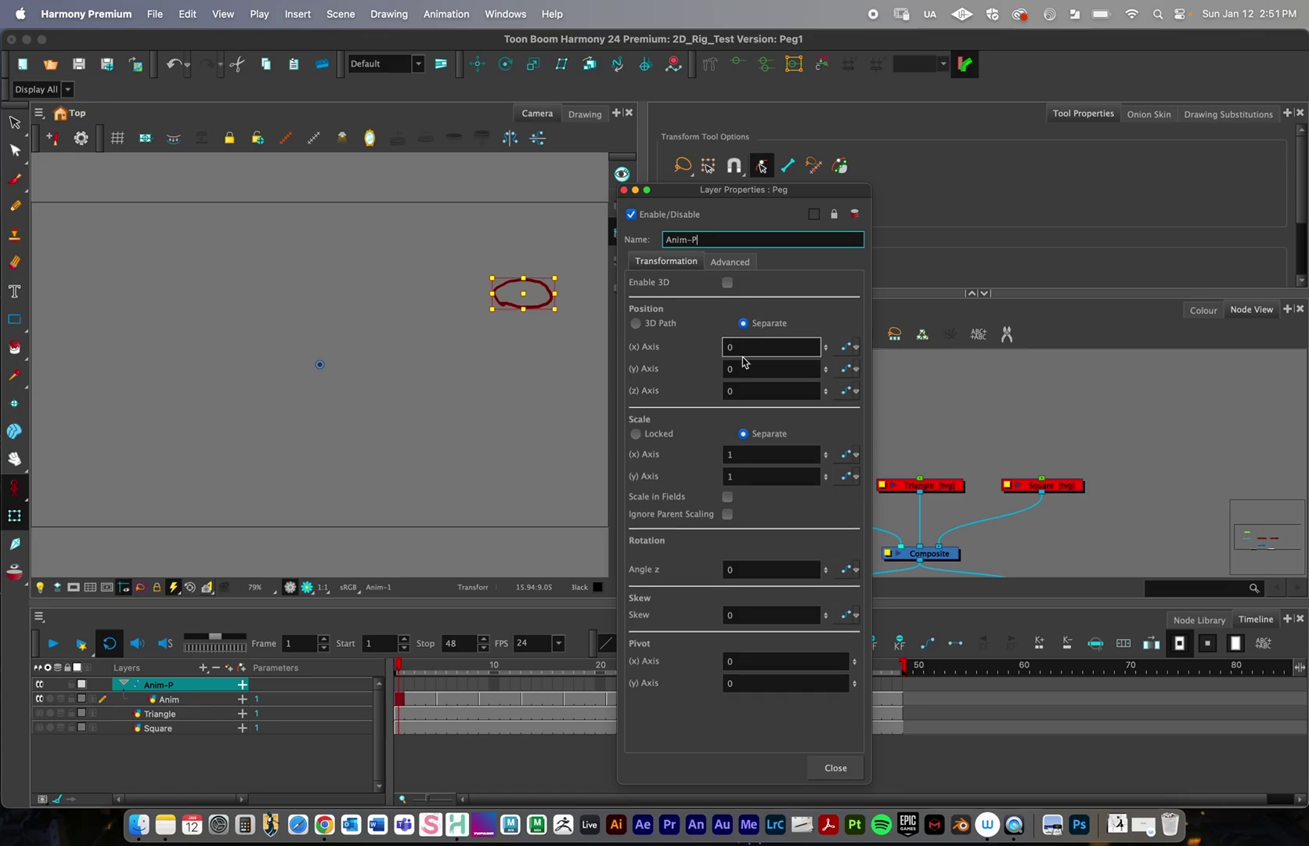
{"action": "left_click", "coordinate": [833, 763]}
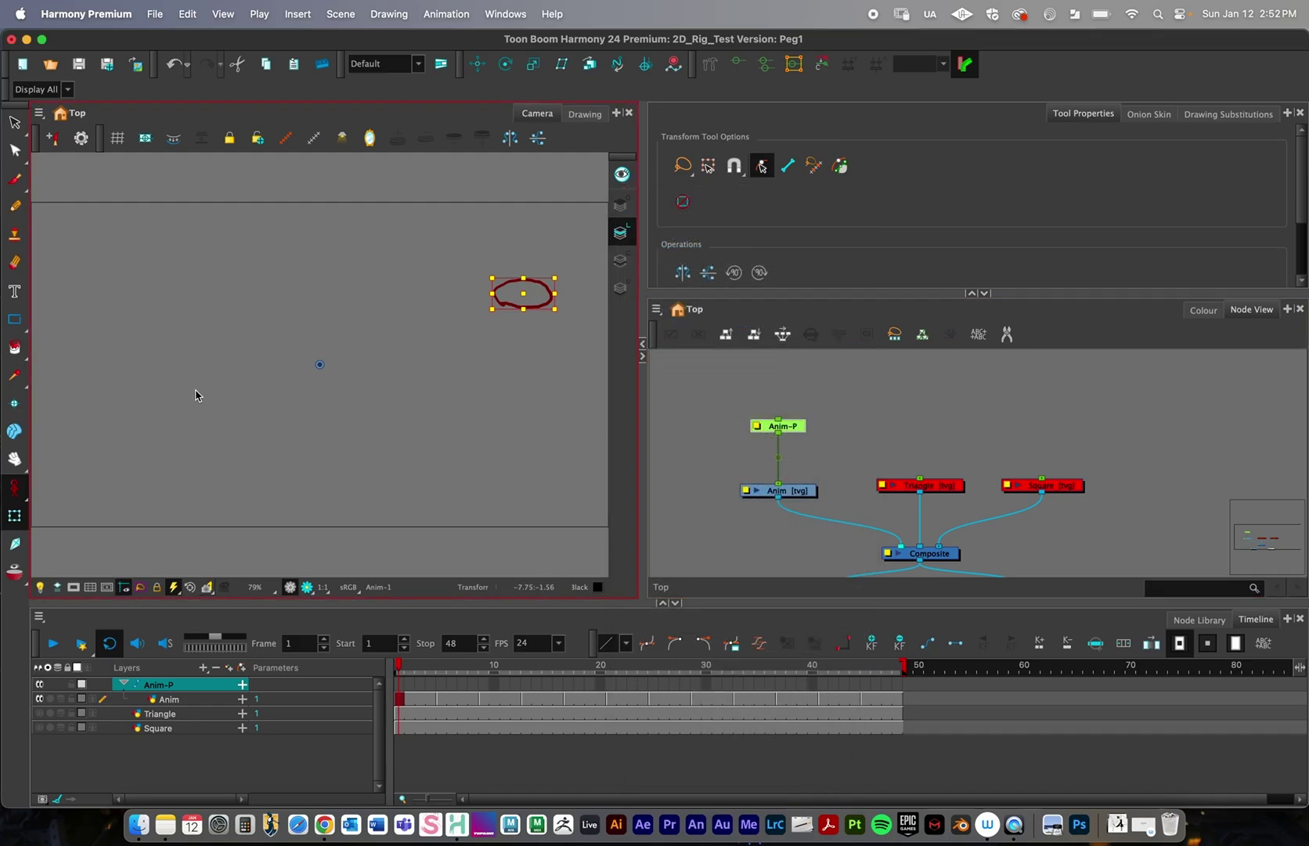
- Select Anim-P and place its rotation pivot on the ellipse, undoing a trial rotation
{"action": "left_click", "coordinate": [792, 495]}
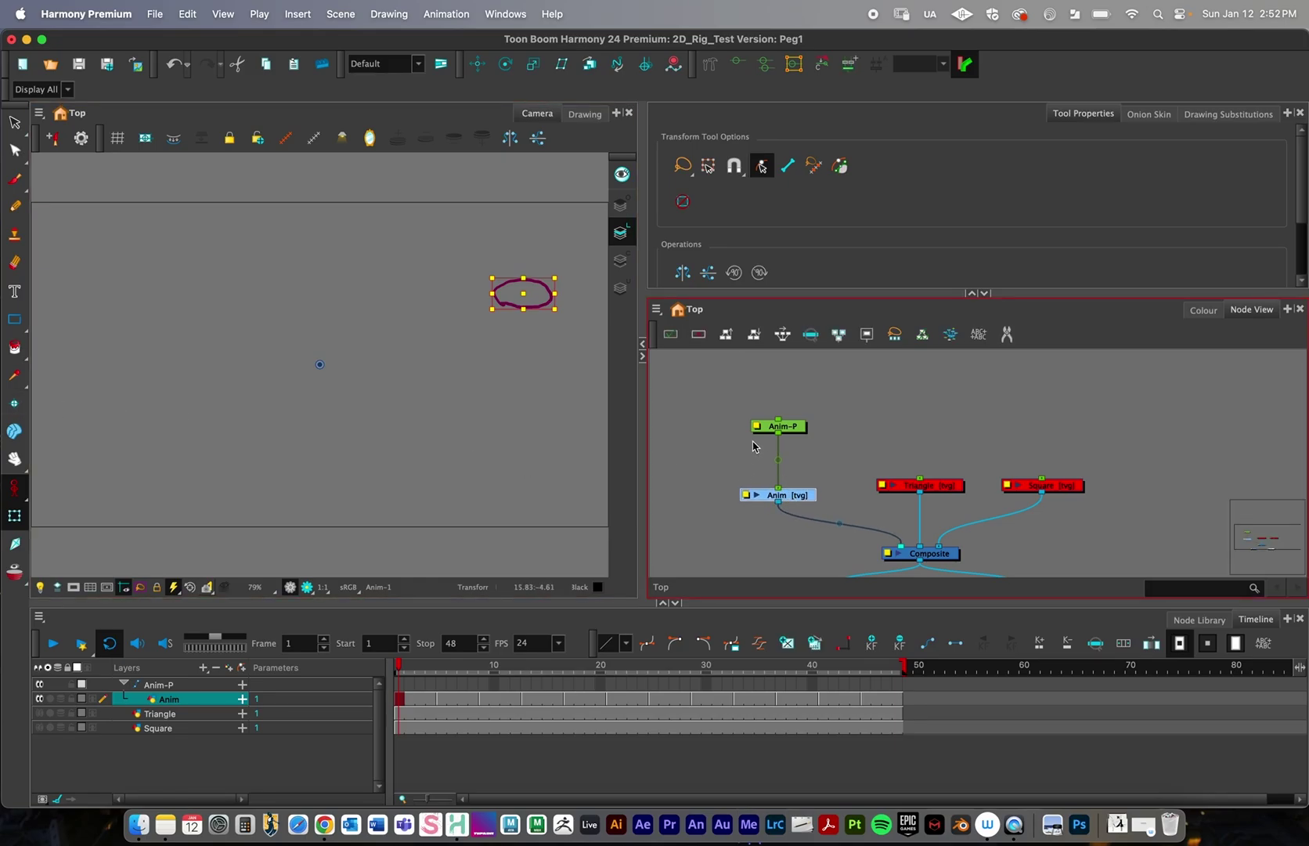
{"action": "left_click", "coordinate": [786, 429]}
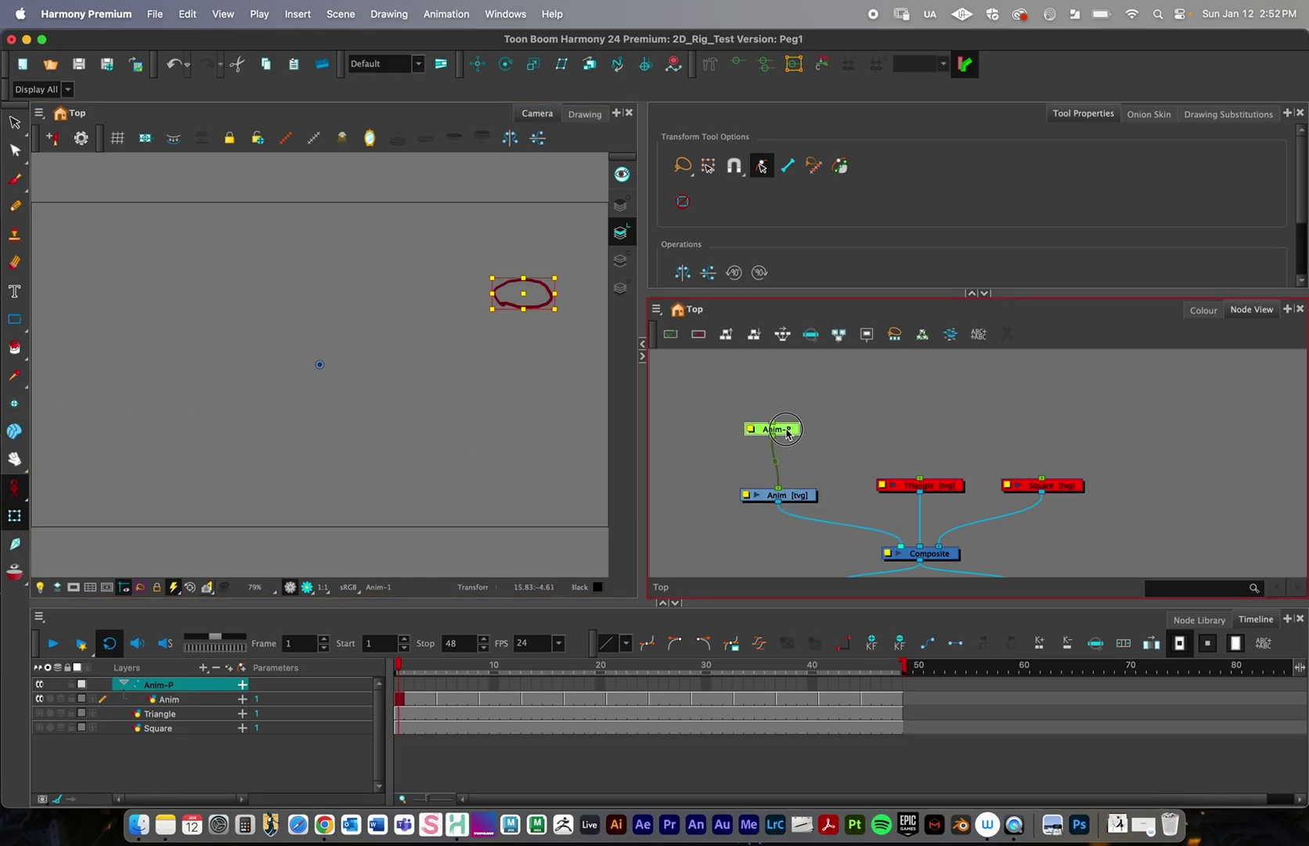
{"action": "left_click", "coordinate": [506, 67]}
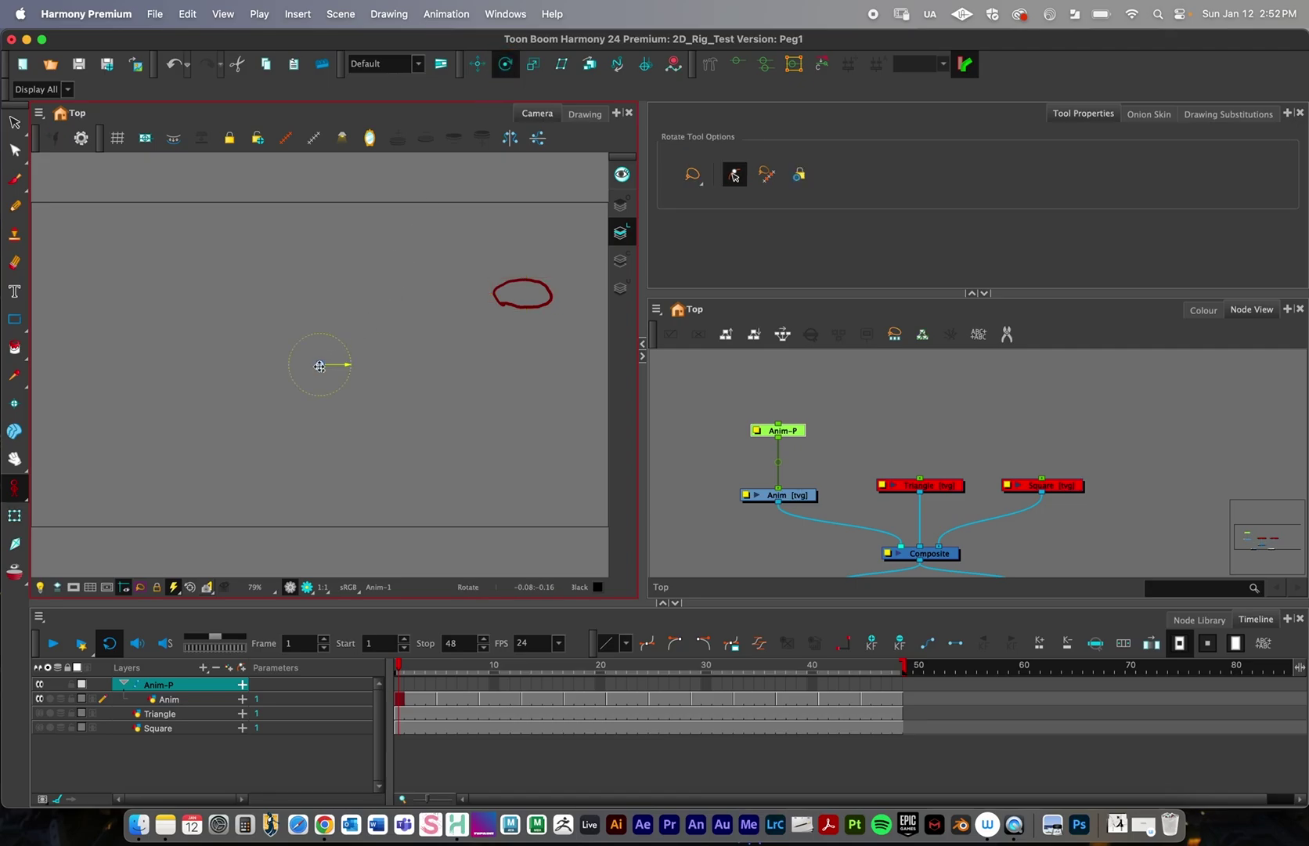
{"action": "left_click_drag", "start_coordinate": [321, 367], "coordinate": [523, 308]}
{"action": "mouse_move", "coordinate": [497, 315]}
{"action": "left_mouse_down"}
{"action": "mouse_move", "coordinate": [523, 246]}
{"action": "mouse_move", "coordinate": [491, 305]}
{"action": "mouse_move", "coordinate": [503, 250]}
{"action": "mouse_move", "coordinate": [476, 324]}
{"action": "left_mouse_up"}
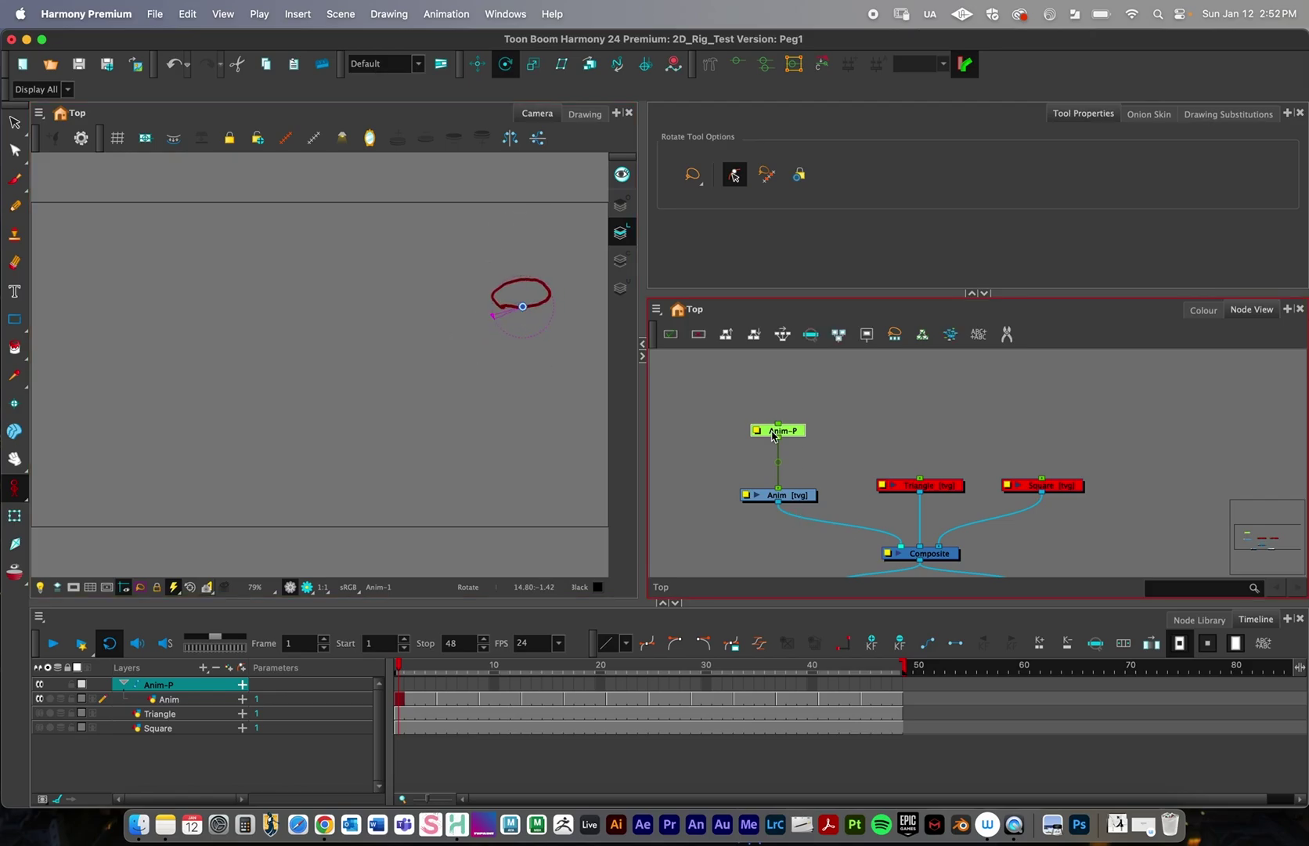
{"action": "key", "text": "super+z"}
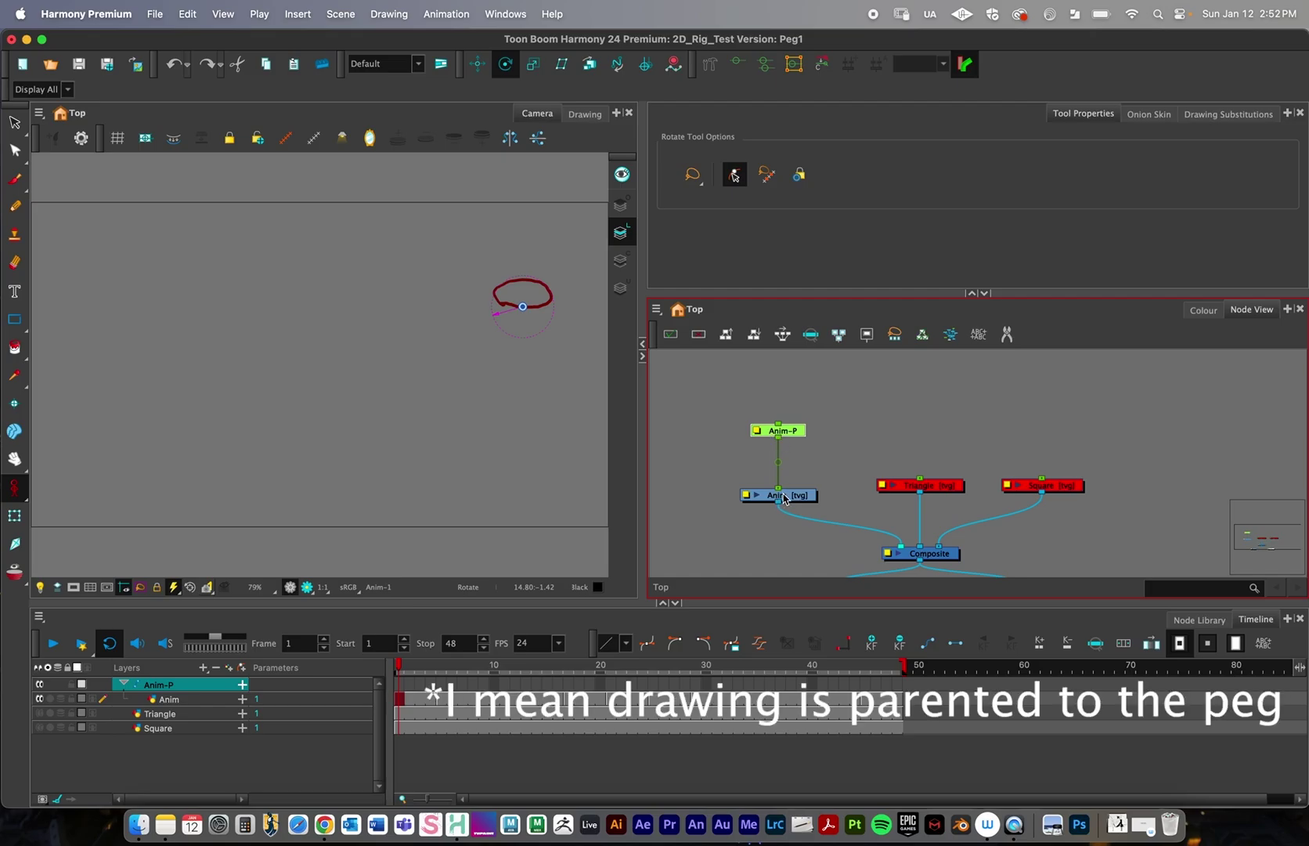
- Undo another test rotation and drag the ellipse to the left of the stage
{"action": "left_click", "coordinate": [504, 68]}
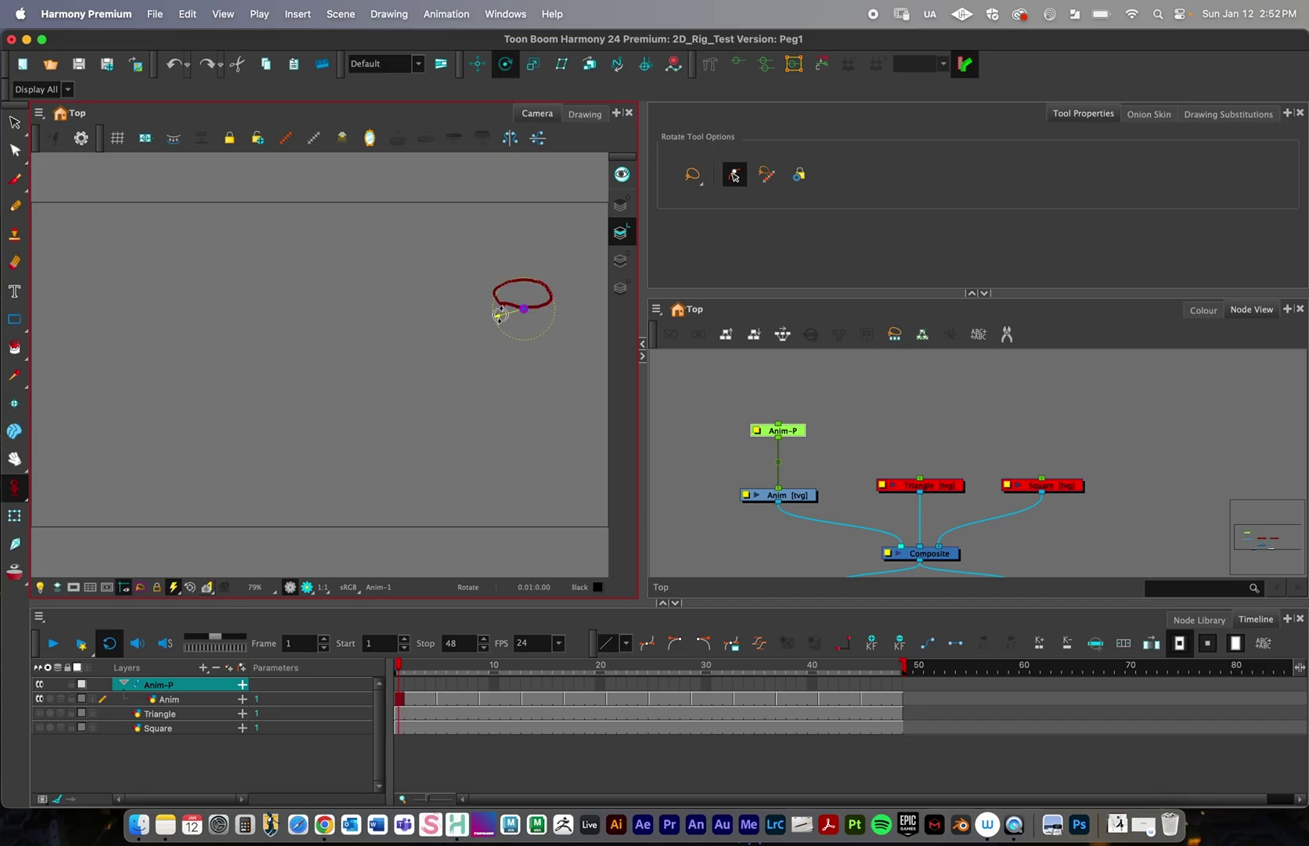
{"action": "mouse_move", "coordinate": [502, 315]}
{"action": "left_mouse_down"}
{"action": "mouse_move", "coordinate": [482, 336]}
{"action": "mouse_move", "coordinate": [491, 307]}
{"action": "left_mouse_up"}
{"action": "key", "text": "super+z"}
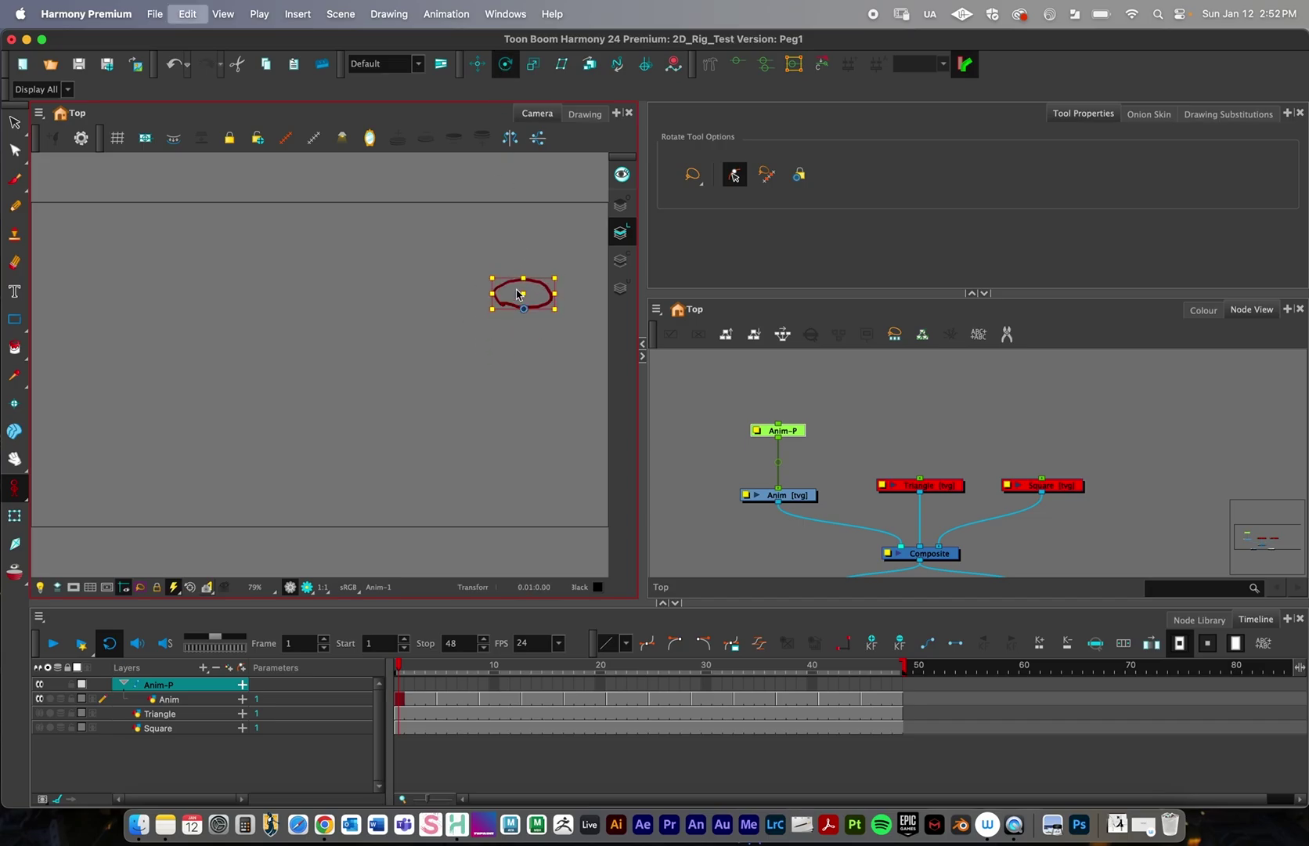
{"action": "left_click", "coordinate": [477, 64]}
{"action": "left_click_drag", "start_coordinate": [562, 311], "coordinate": [233, 309]}
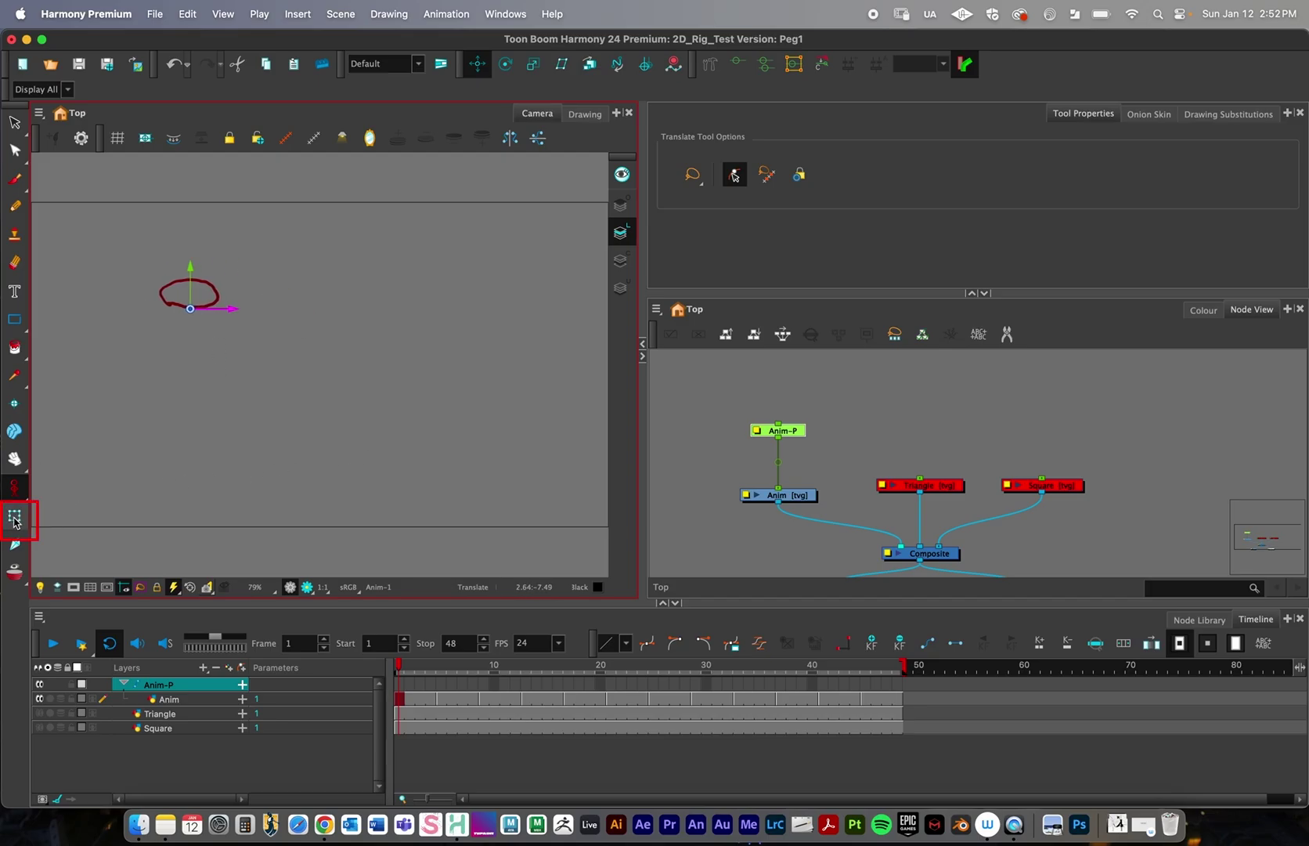
{"action": "left_click", "coordinate": [14, 520]}
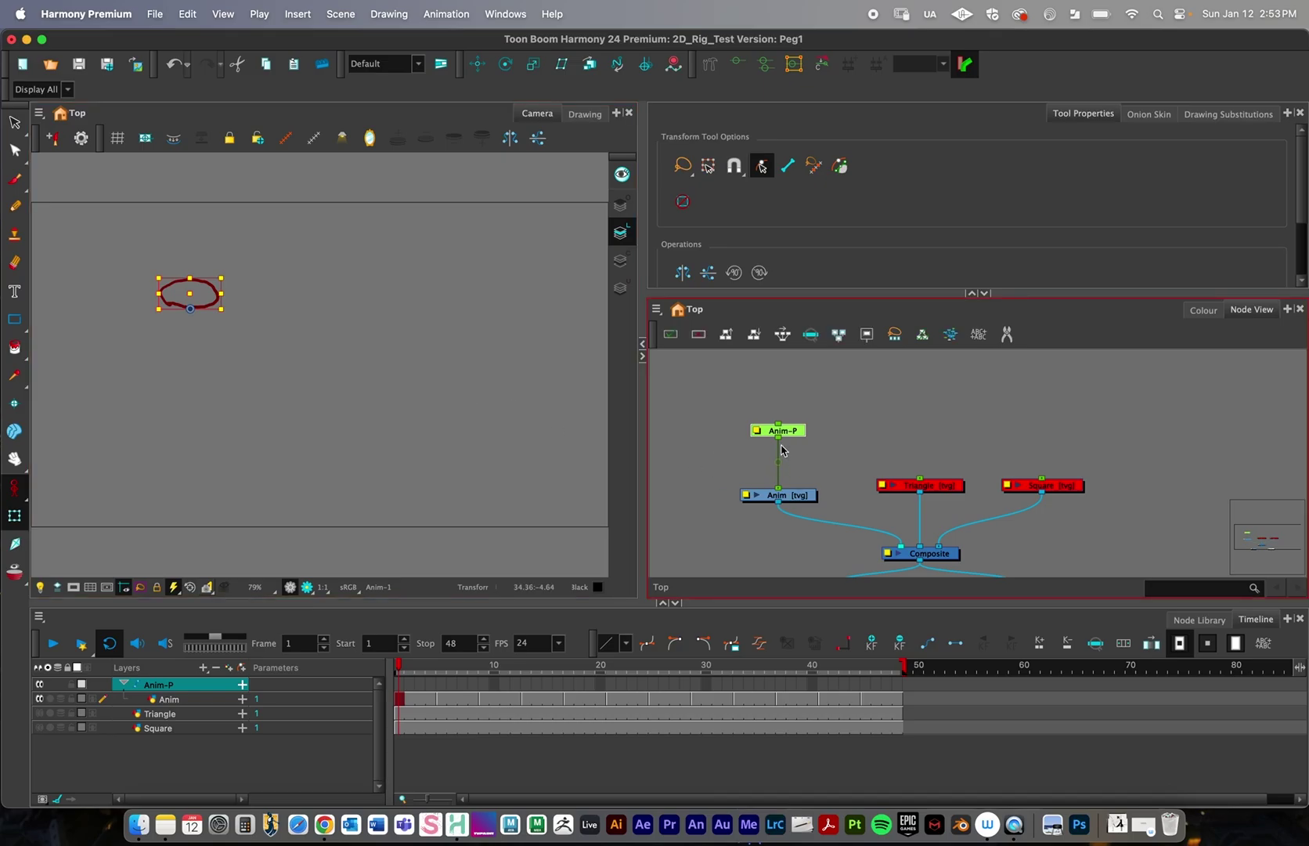
{"action": "left_click_drag", "start_coordinate": [791, 432], "coordinate": [781, 432]}
{"action": "left_click_drag", "start_coordinate": [808, 500], "coordinate": [804, 498]}
{"action": "left_click_drag", "start_coordinate": [782, 433], "coordinate": [788, 437]}
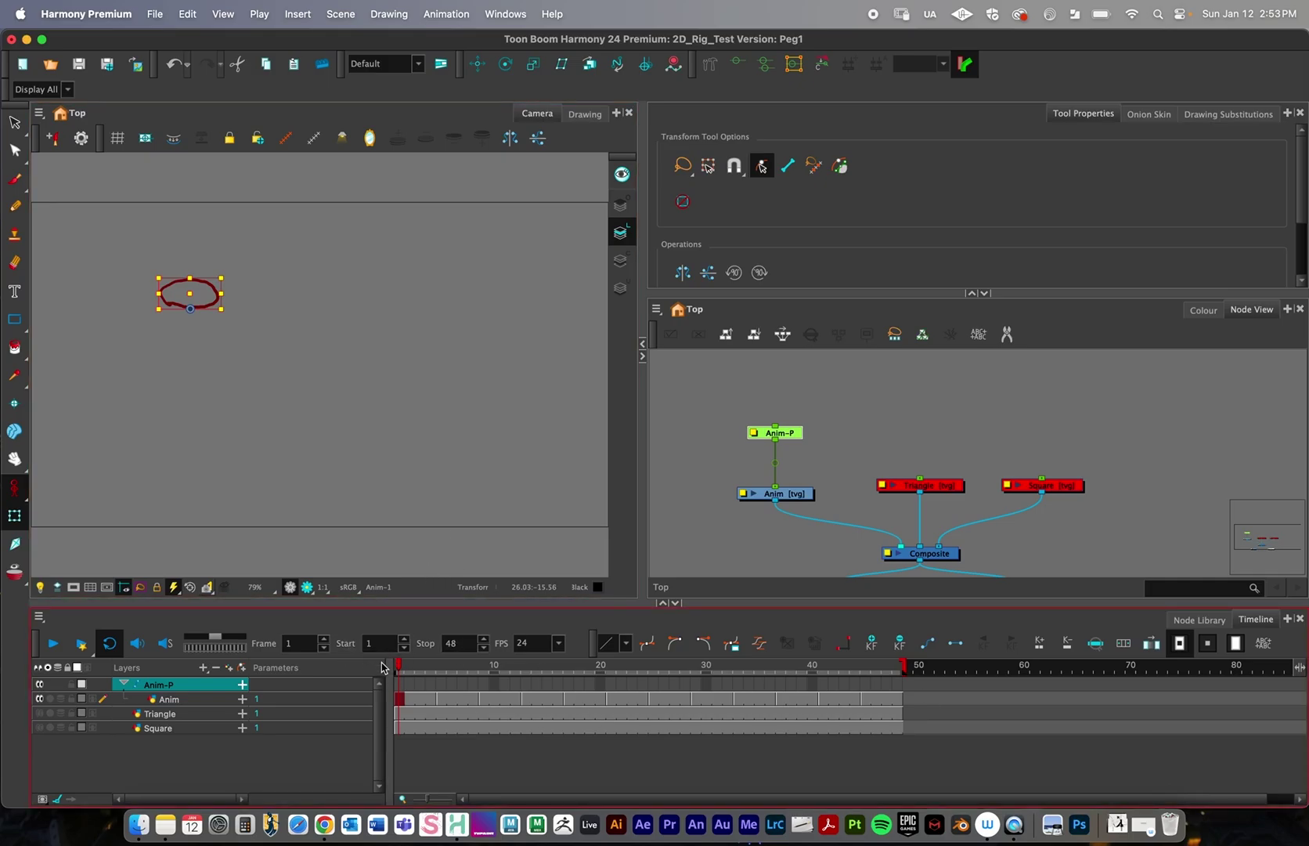
- Use Animate Current Frame, key Anim-P at frame 1, and drag the ellipse right at frame 48
{"action": "left_click", "coordinate": [24, 487]}
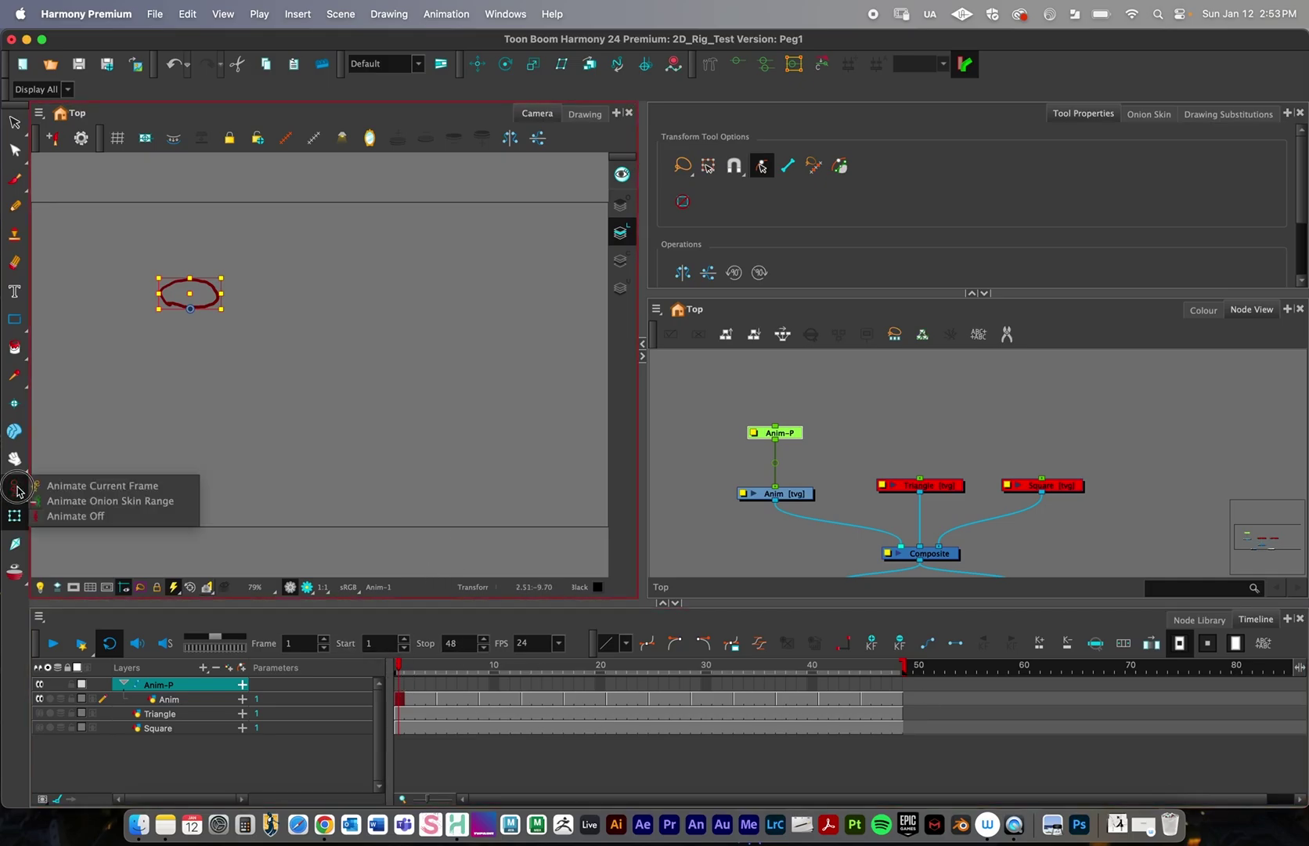
{"action": "left_click", "coordinate": [66, 487]}
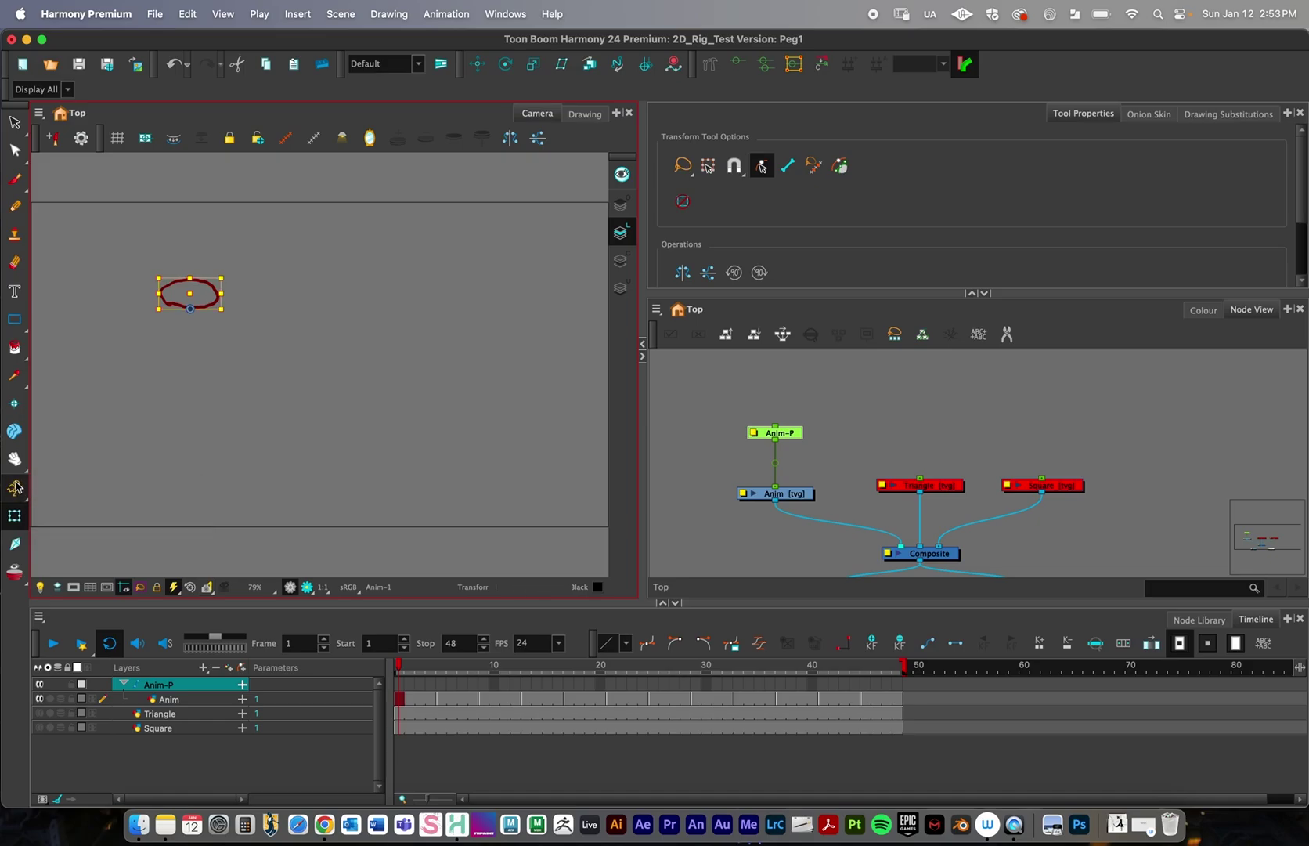
{"action": "left_click", "coordinate": [400, 685]}
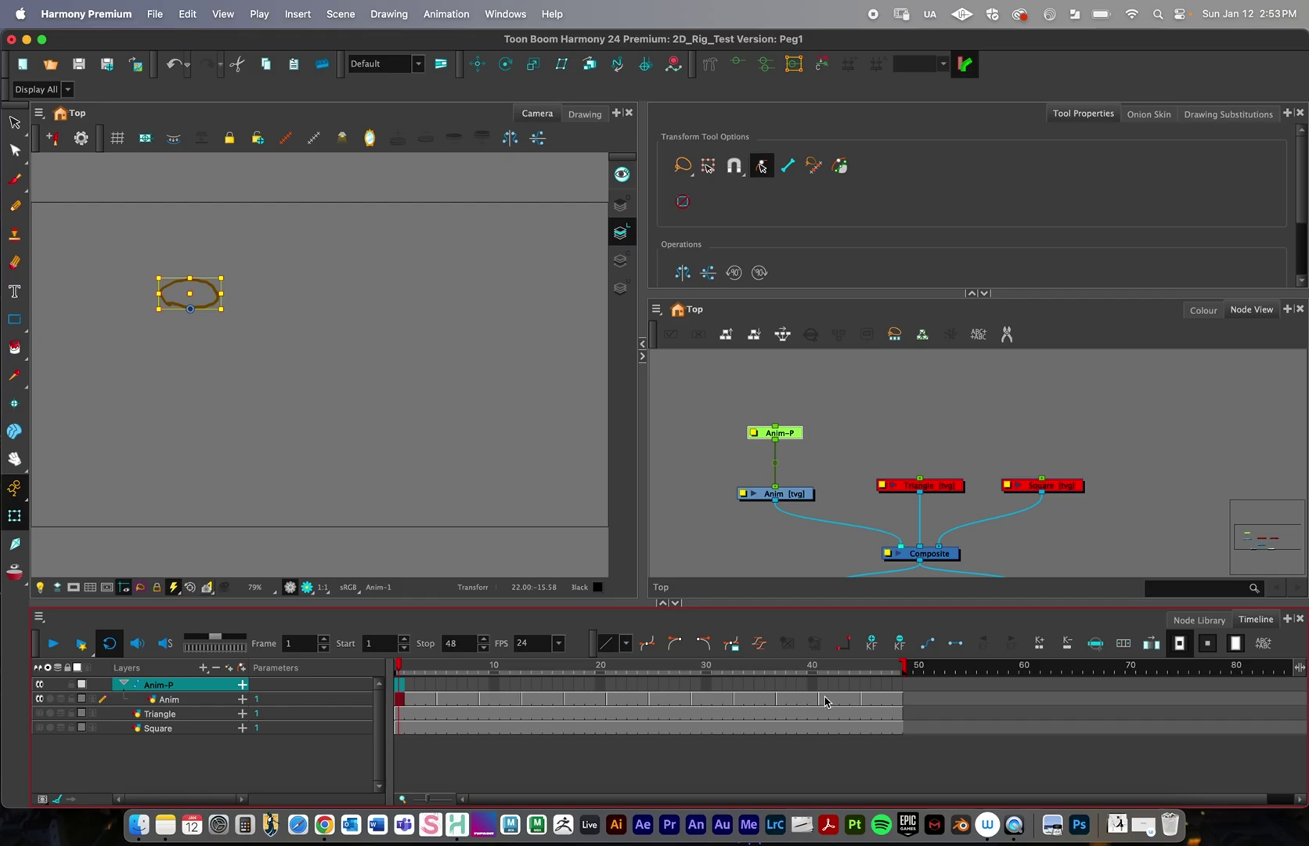
{"action": "left_click", "coordinate": [400, 687]}
{"action": "left_click_drag", "start_coordinate": [403, 666], "coordinate": [897, 673]}
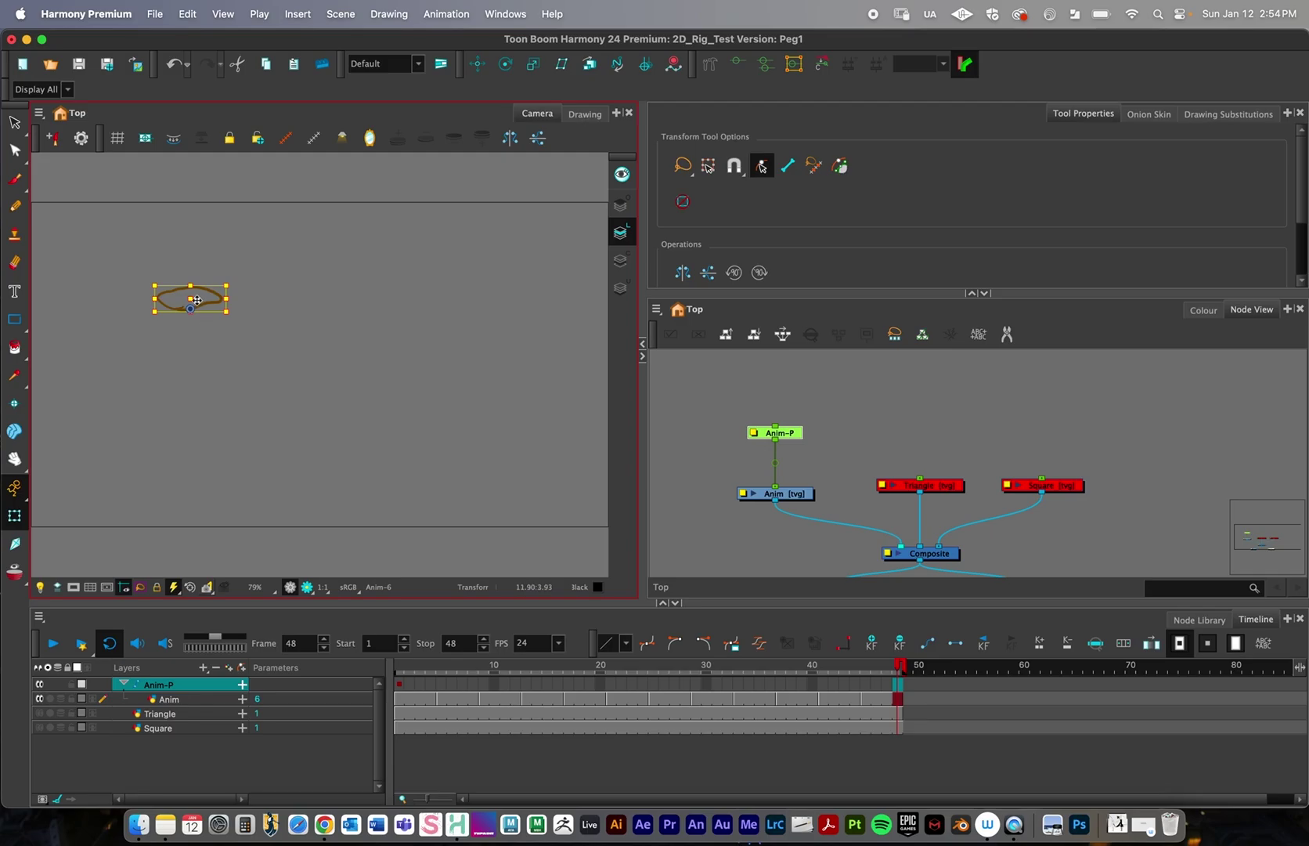
{"action": "mouse_move", "coordinate": [196, 300]}
{"action": "left_mouse_down"}
{"action": "mouse_move", "coordinate": [269, 296]}
{"action": "mouse_move", "coordinate": [360, 339]}
{"action": "mouse_move", "coordinate": [443, 284]}
{"action": "mouse_move", "coordinate": [538, 288]}
{"action": "mouse_move", "coordinate": [299, 286]}
{"action": "mouse_move", "coordinate": [589, 286]}
{"action": "mouse_move", "coordinate": [572, 313]}
{"action": "left_mouse_up"}
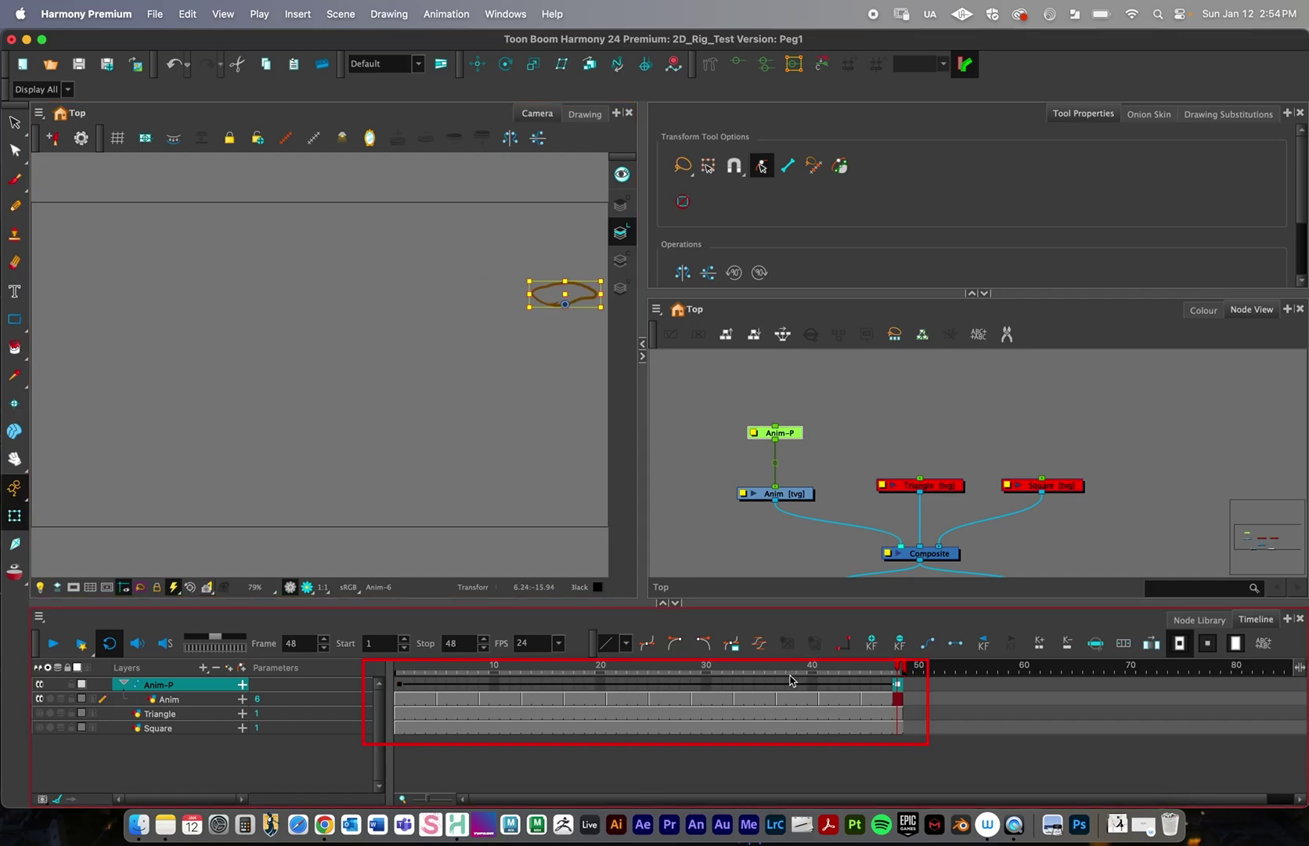
- Return to frame 1 and play back the ellipse animation, stopping around frame 23
{"action": "left_click_drag", "start_coordinate": [444, 672], "coordinate": [372, 672]}
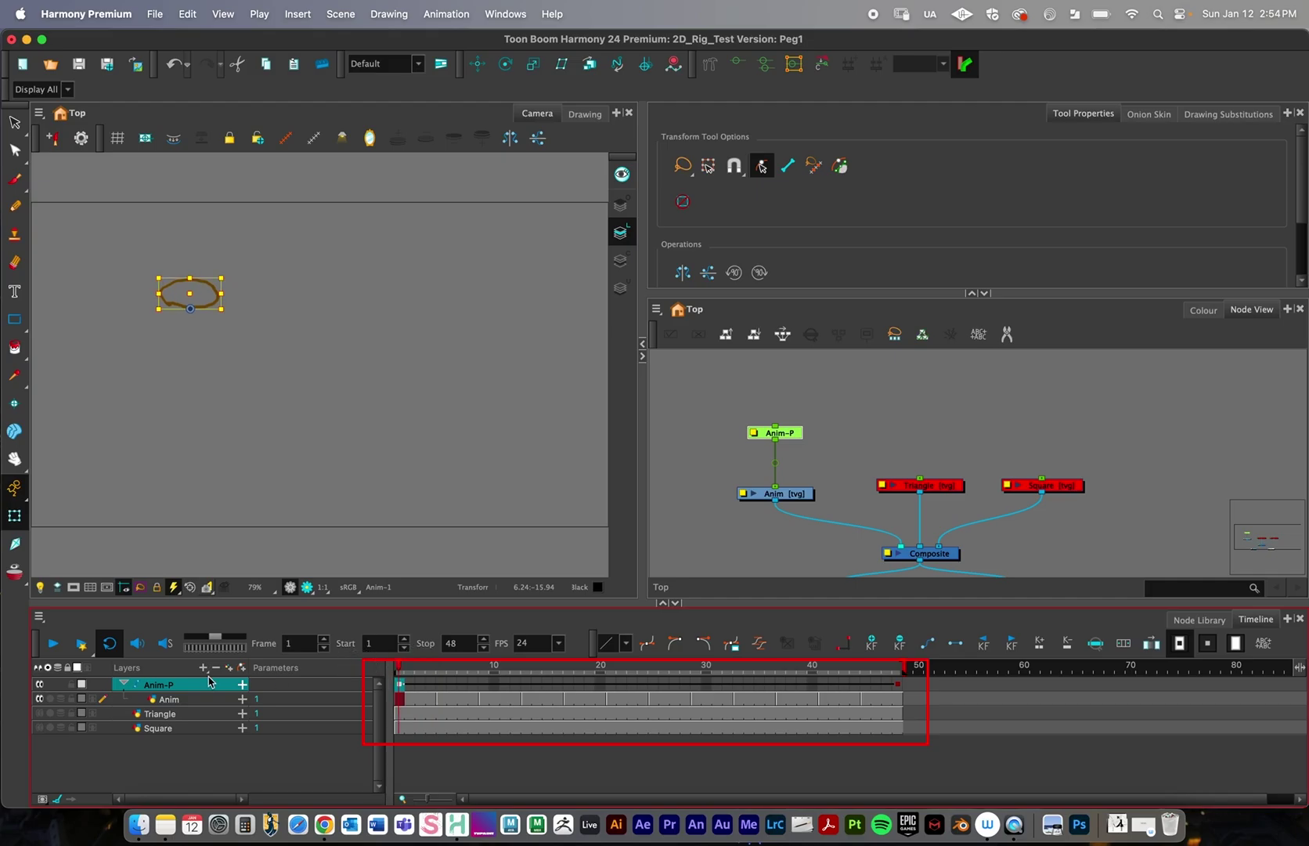
{"action": "left_click", "coordinate": [53, 644]}
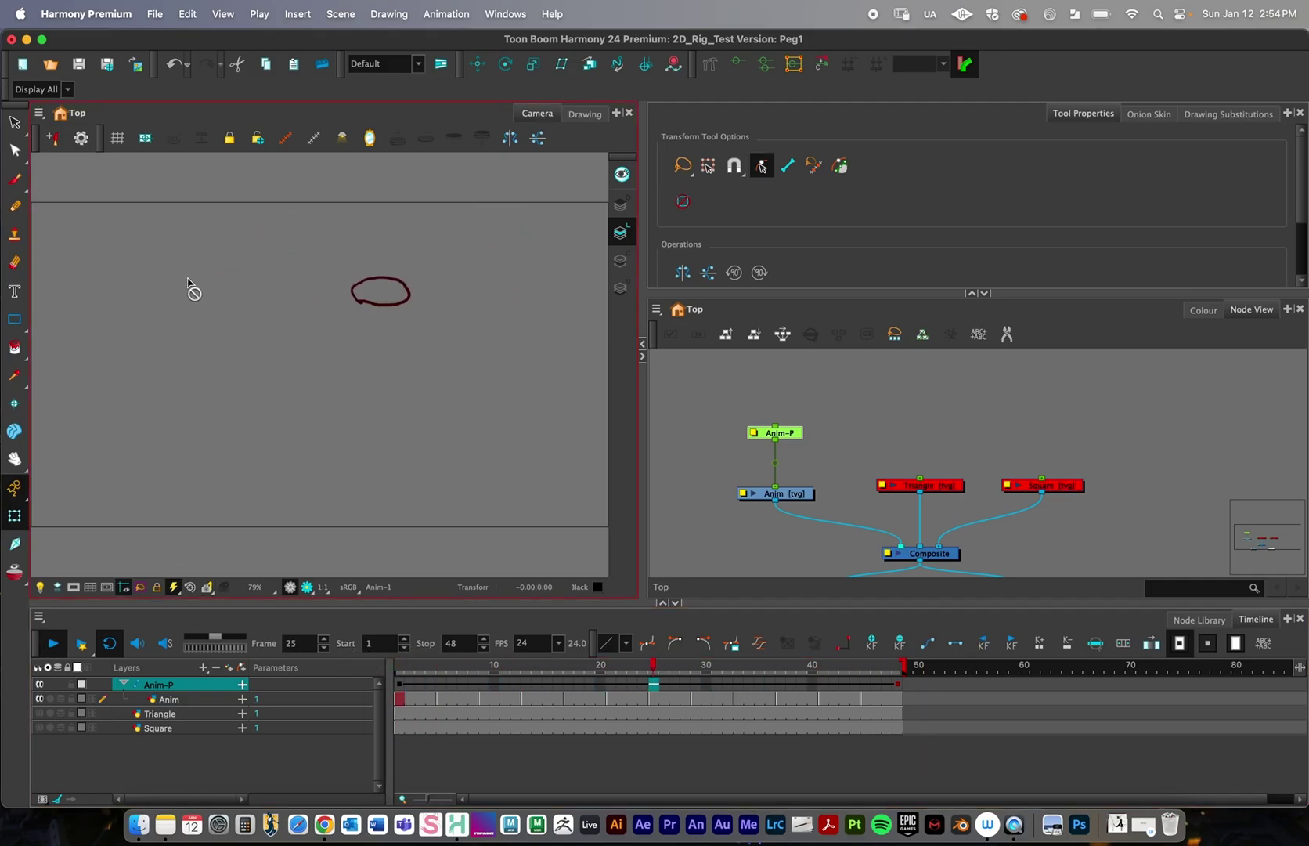
{"action": "left_click", "coordinate": [51, 644]}
{"action": "left_click", "coordinate": [51, 644]}
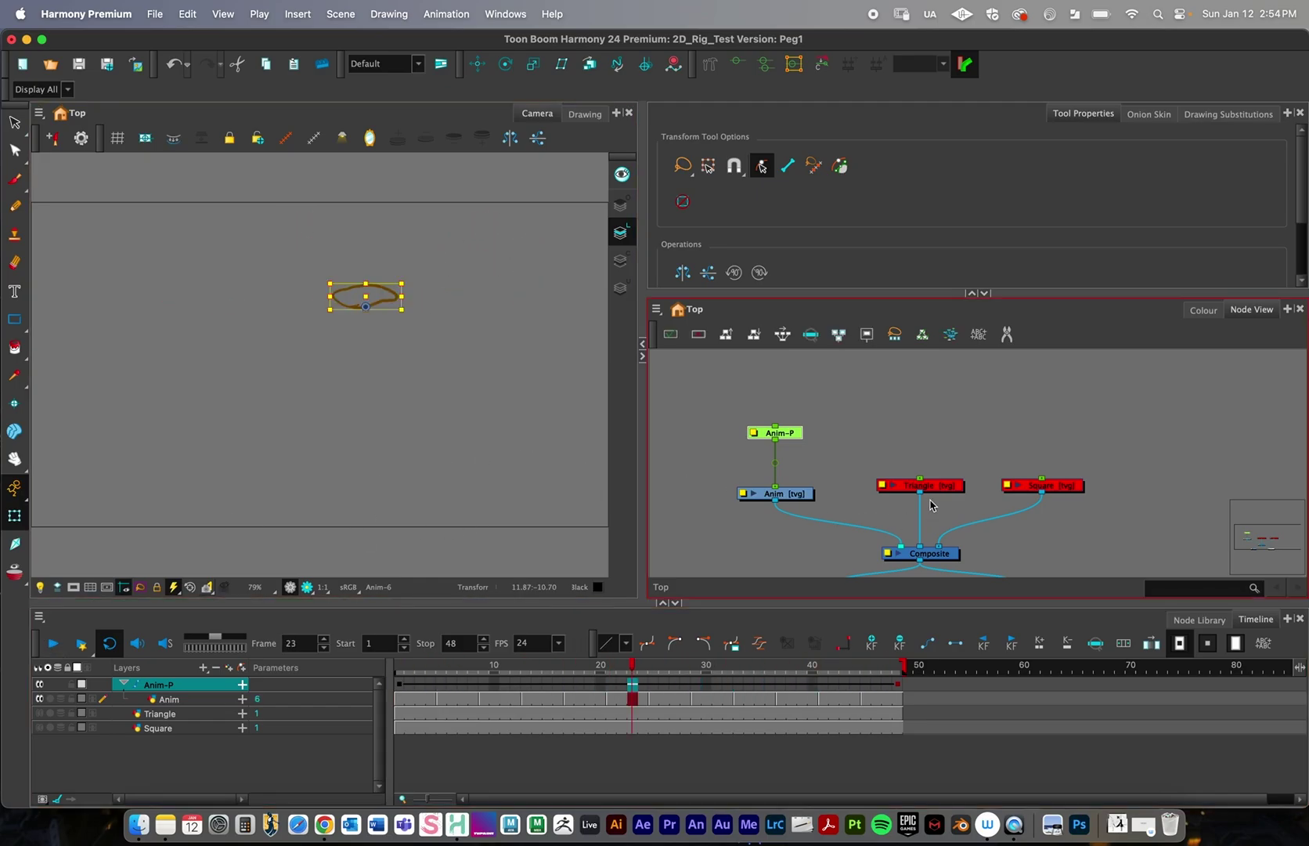
- Select the Triangle and Square nodes and enable both layers
{"action": "left_click_drag", "start_coordinate": [931, 494], "coordinate": [932, 502]}
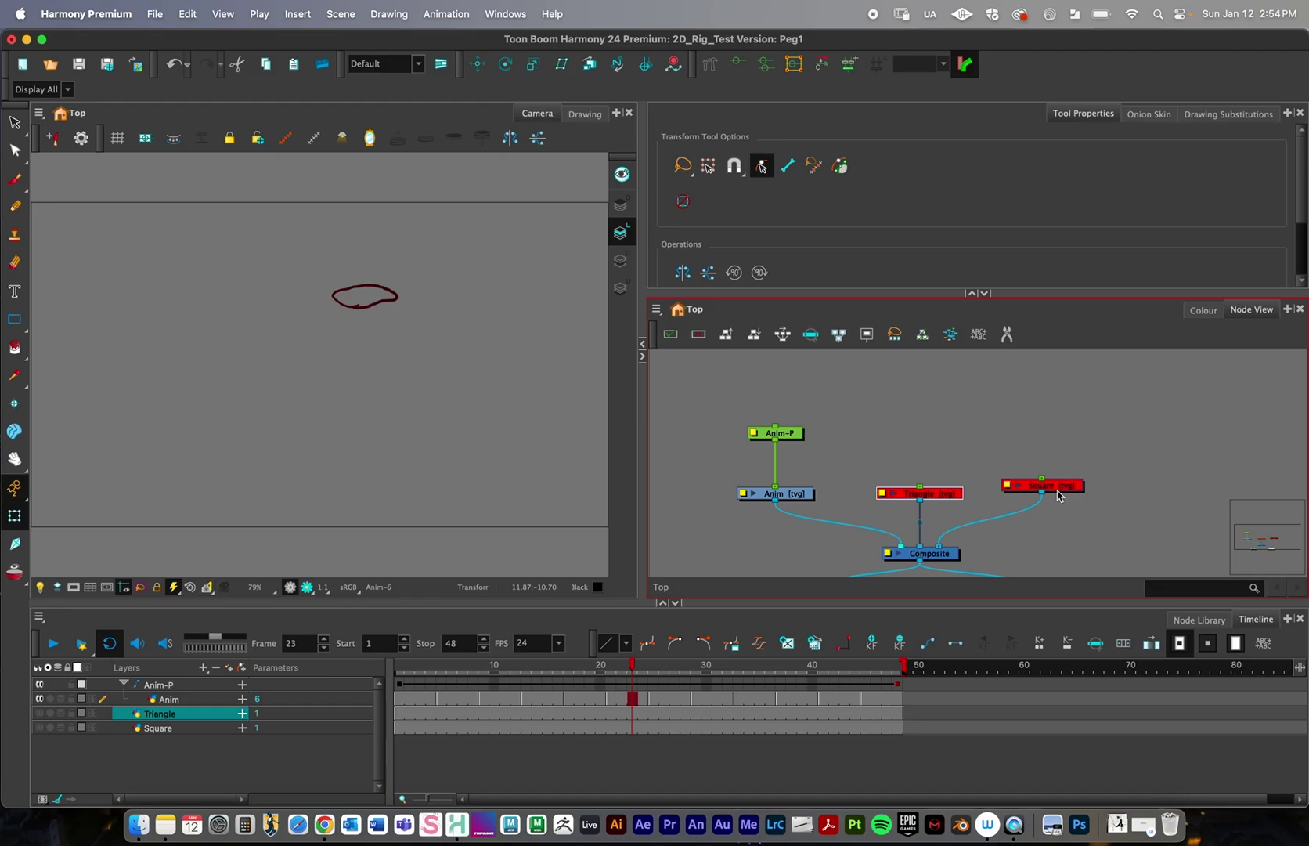
{"action": "left_click_drag", "start_coordinate": [1057, 491], "coordinate": [1044, 521]}
{"action": "left_click", "coordinate": [1038, 505]}
{"action": "key", "text": "a"}
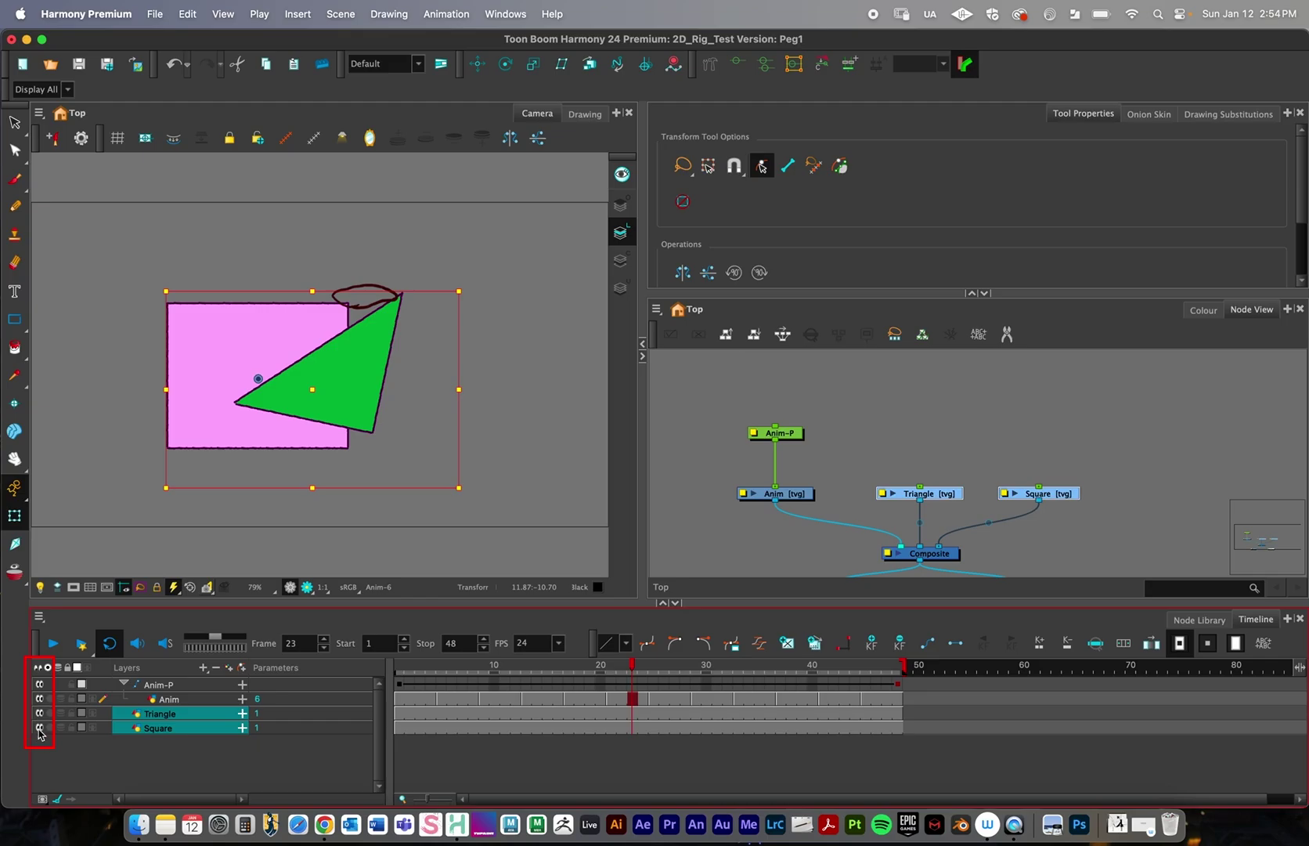
- Collapse the Anim-P timeline group and marquee-select the Triangle and Square nodes
{"action": "left_click", "coordinate": [158, 754]}
{"action": "left_click", "coordinate": [123, 683]}
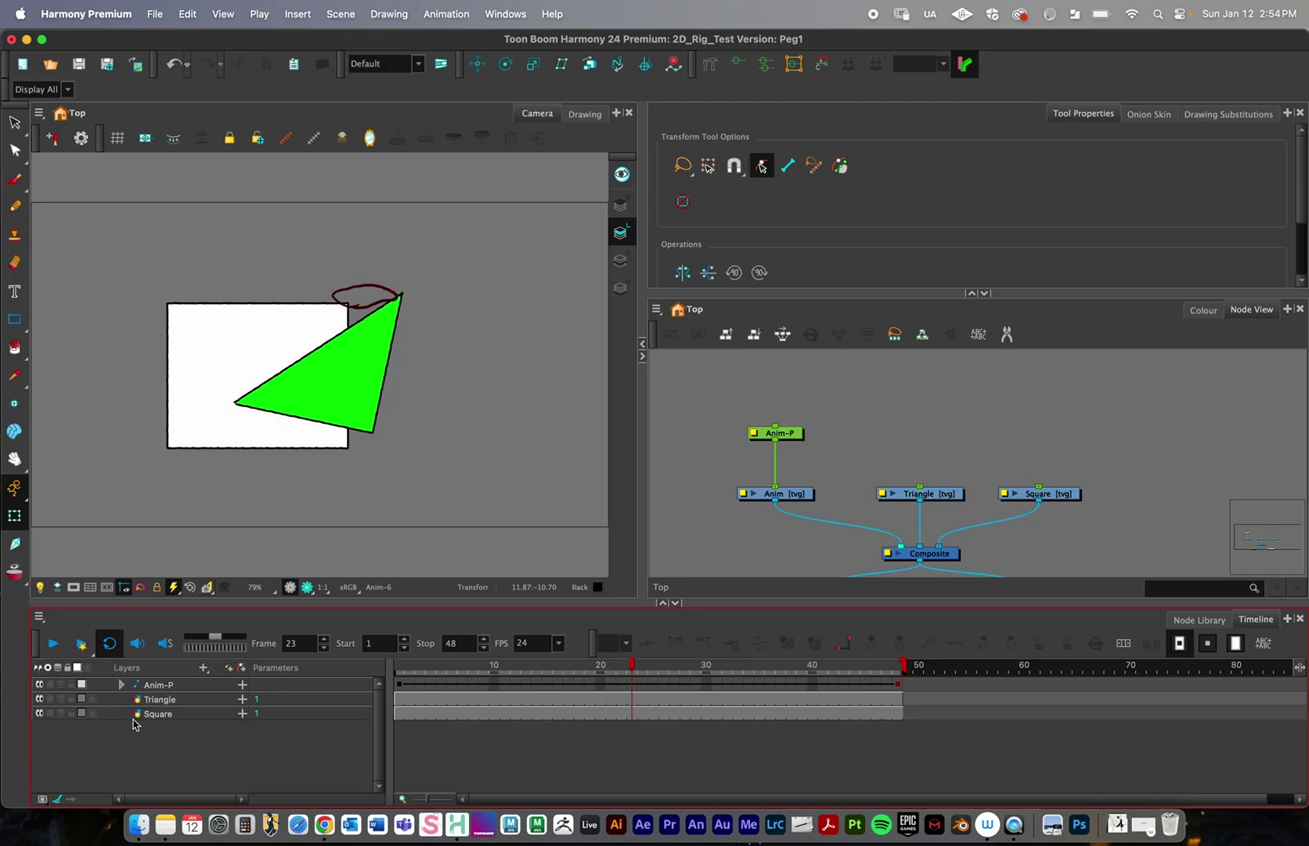
{"action": "left_click", "coordinate": [122, 683]}
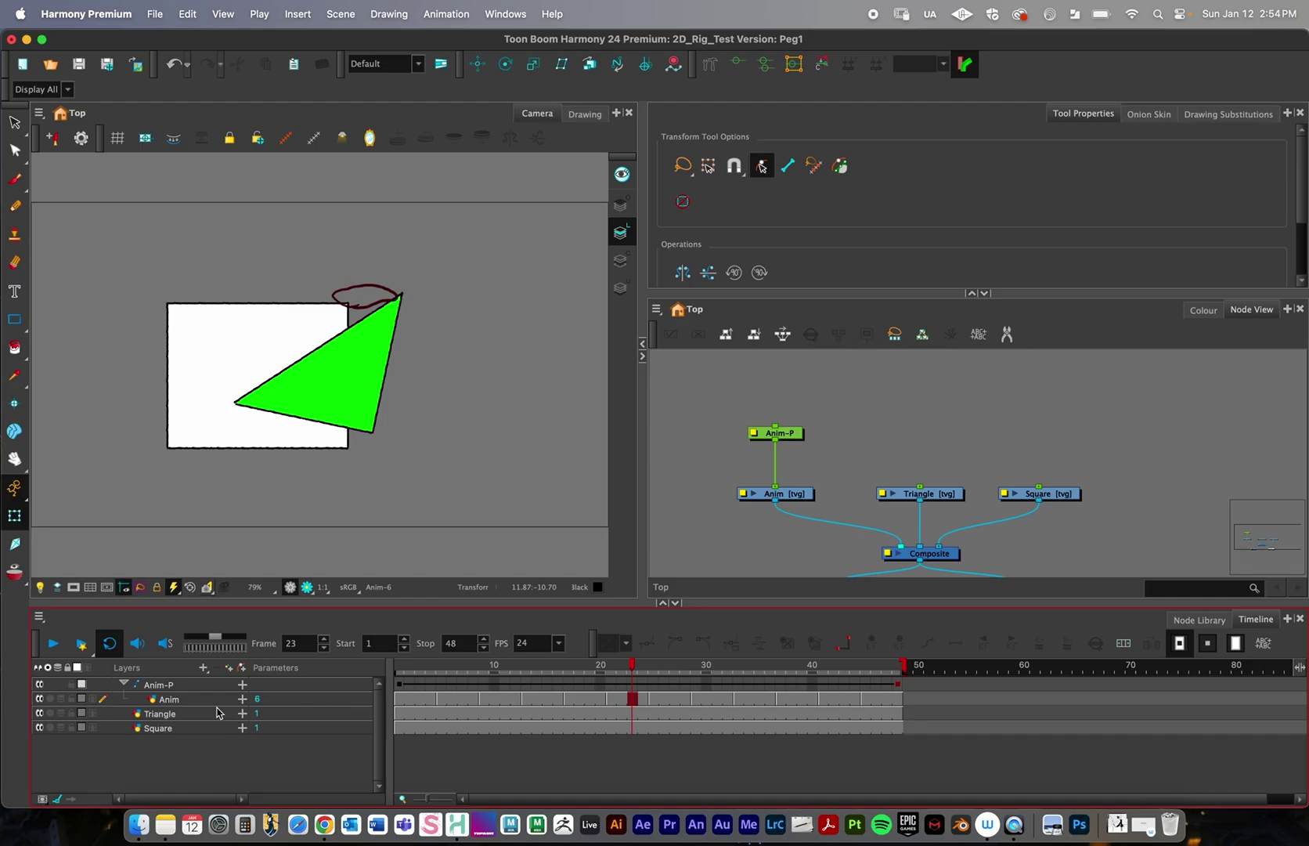
{"action": "left_click", "coordinate": [123, 684]}
{"action": "left_click", "coordinate": [123, 684]}
{"action": "left_click", "coordinate": [125, 685]}
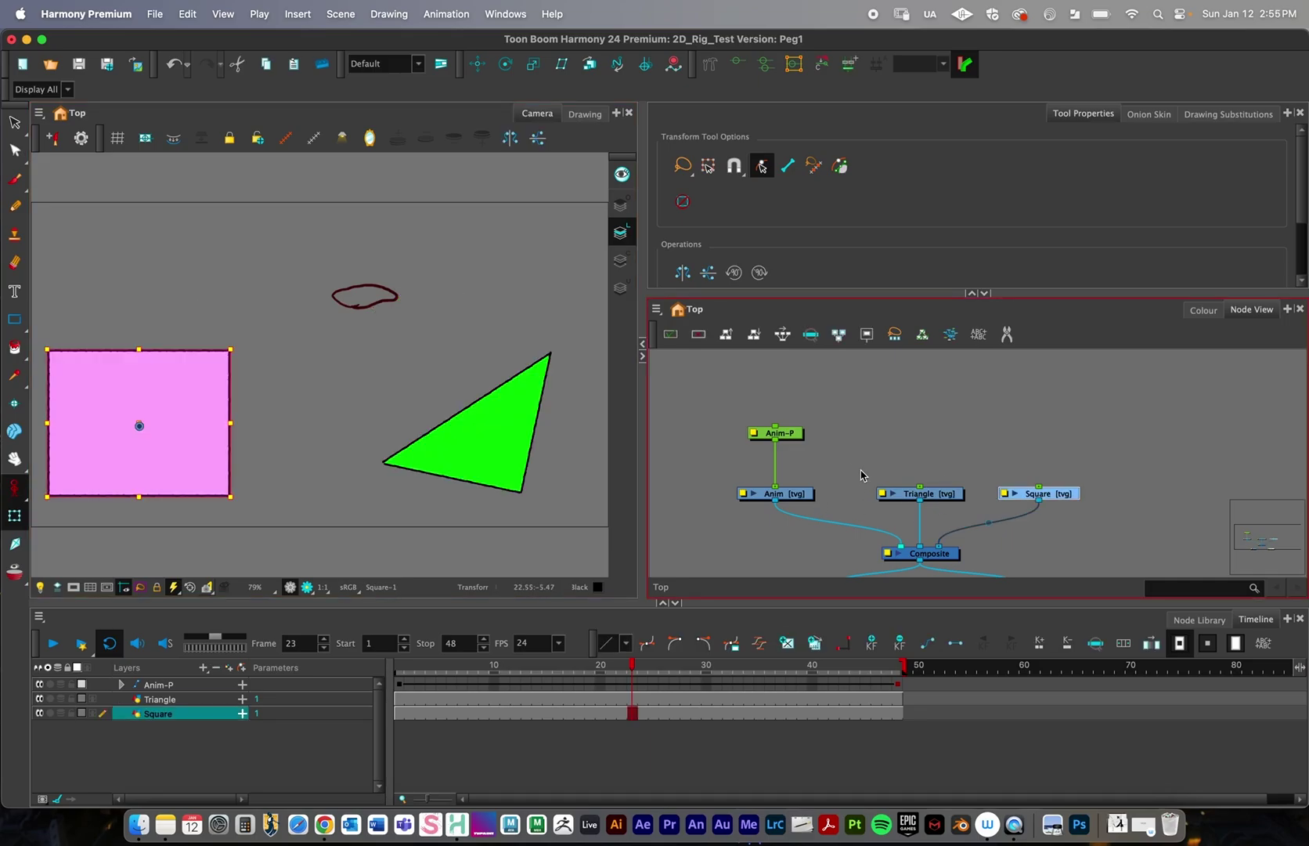
{"action": "left_click_drag", "start_coordinate": [855, 472], "coordinate": [1115, 506]}
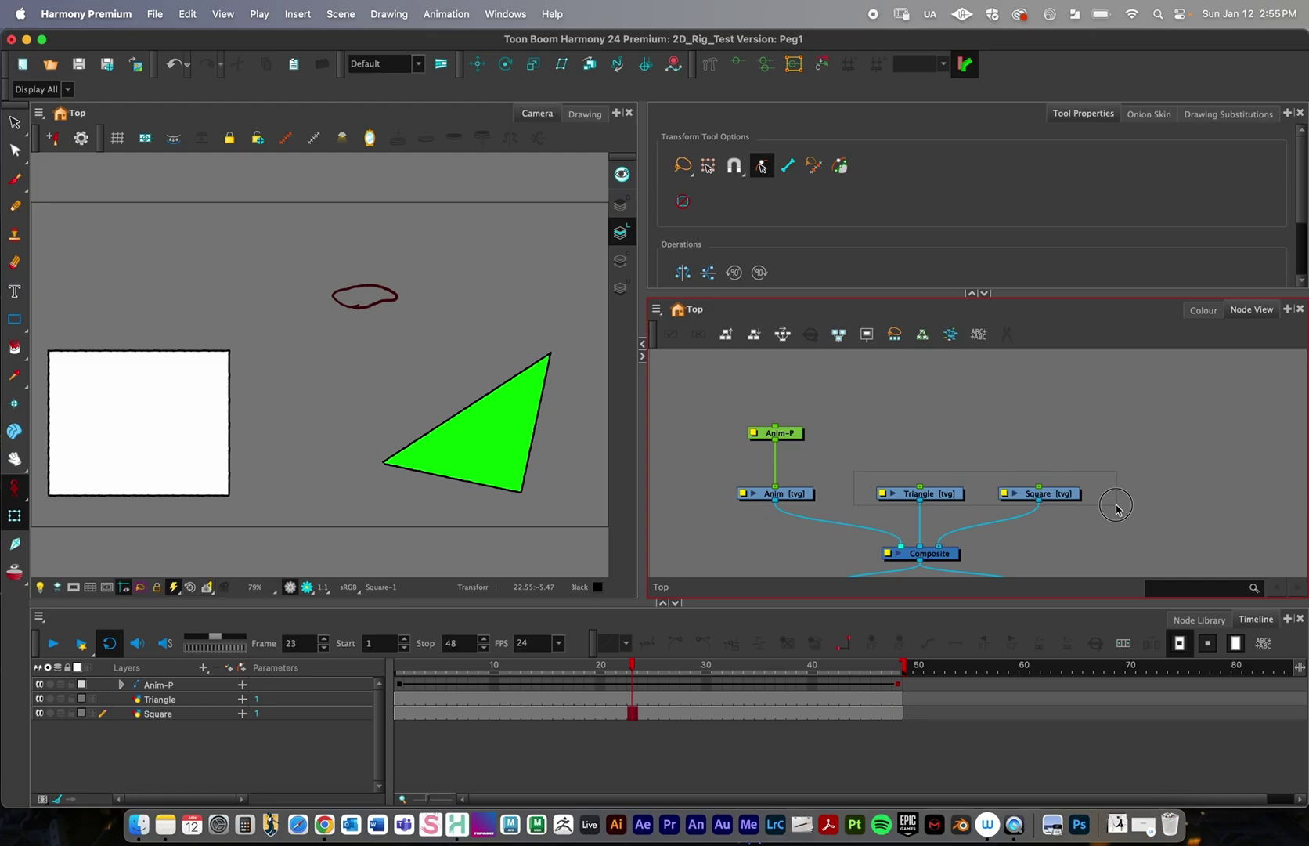
{"action": "left_click_drag", "start_coordinate": [1116, 508], "coordinate": [1117, 509]}
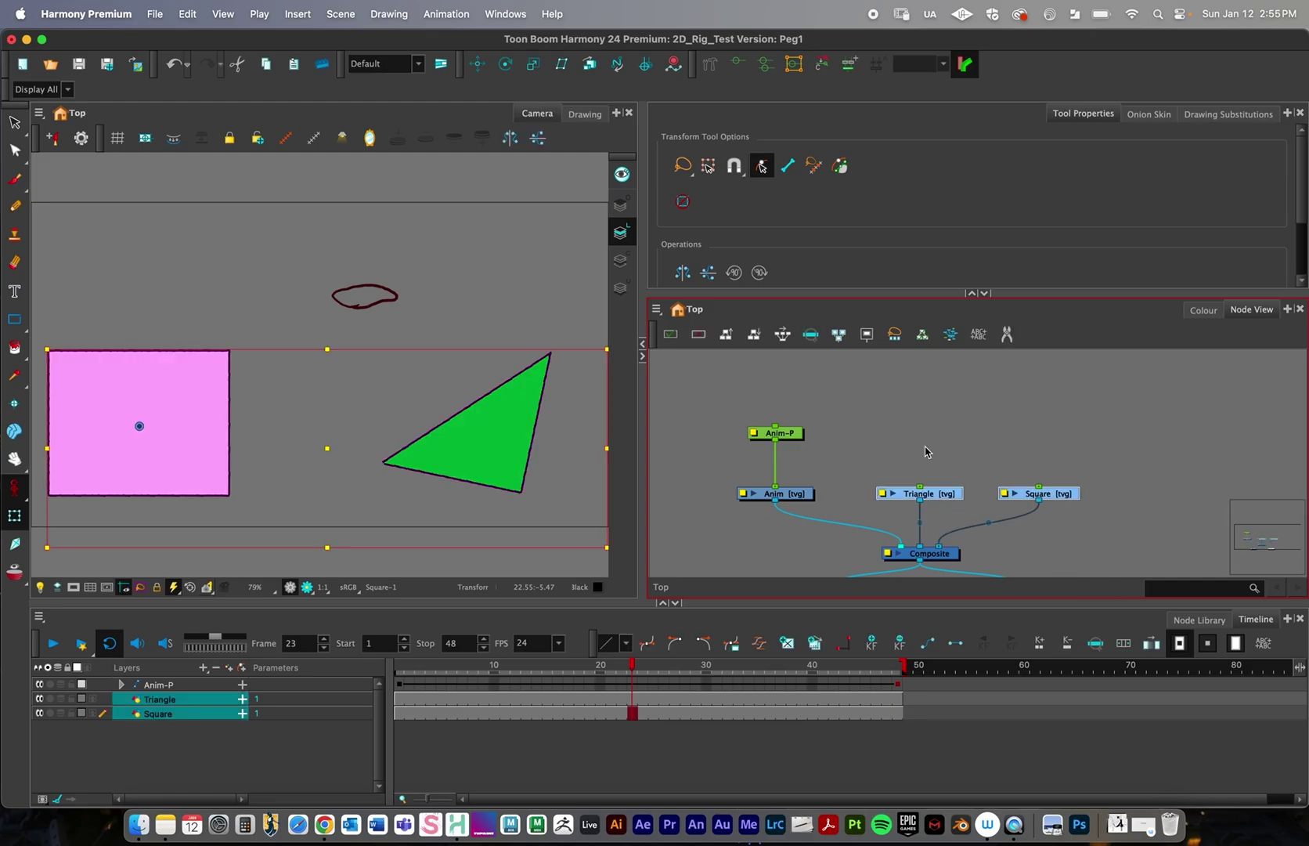
- Select Triangle and Square, undo a shared peg, and add separate pegs with Shift+Cmd+P
{"action": "left_click", "coordinate": [872, 461]}
{"action": "right_click", "coordinate": [944, 502]}
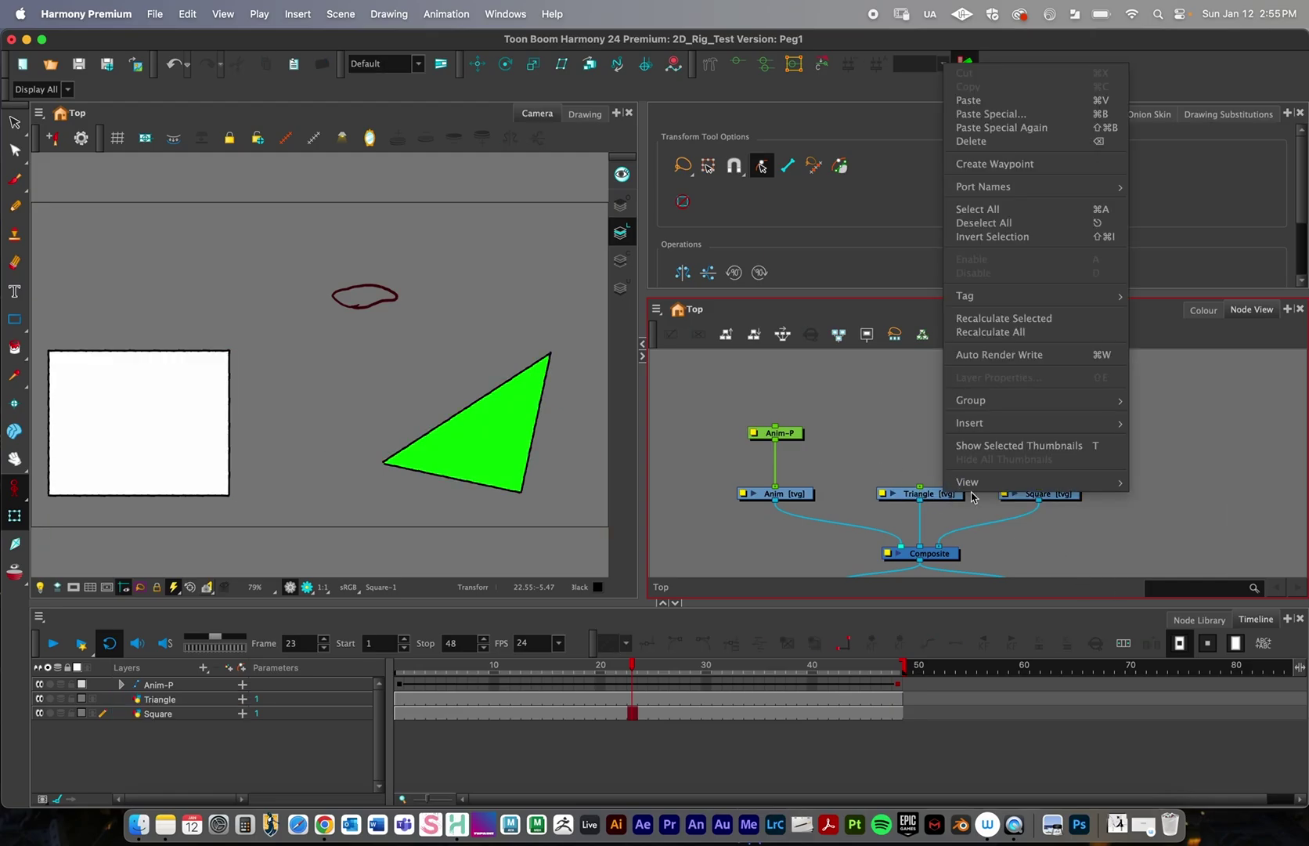
{"action": "left_click", "coordinate": [932, 495]}
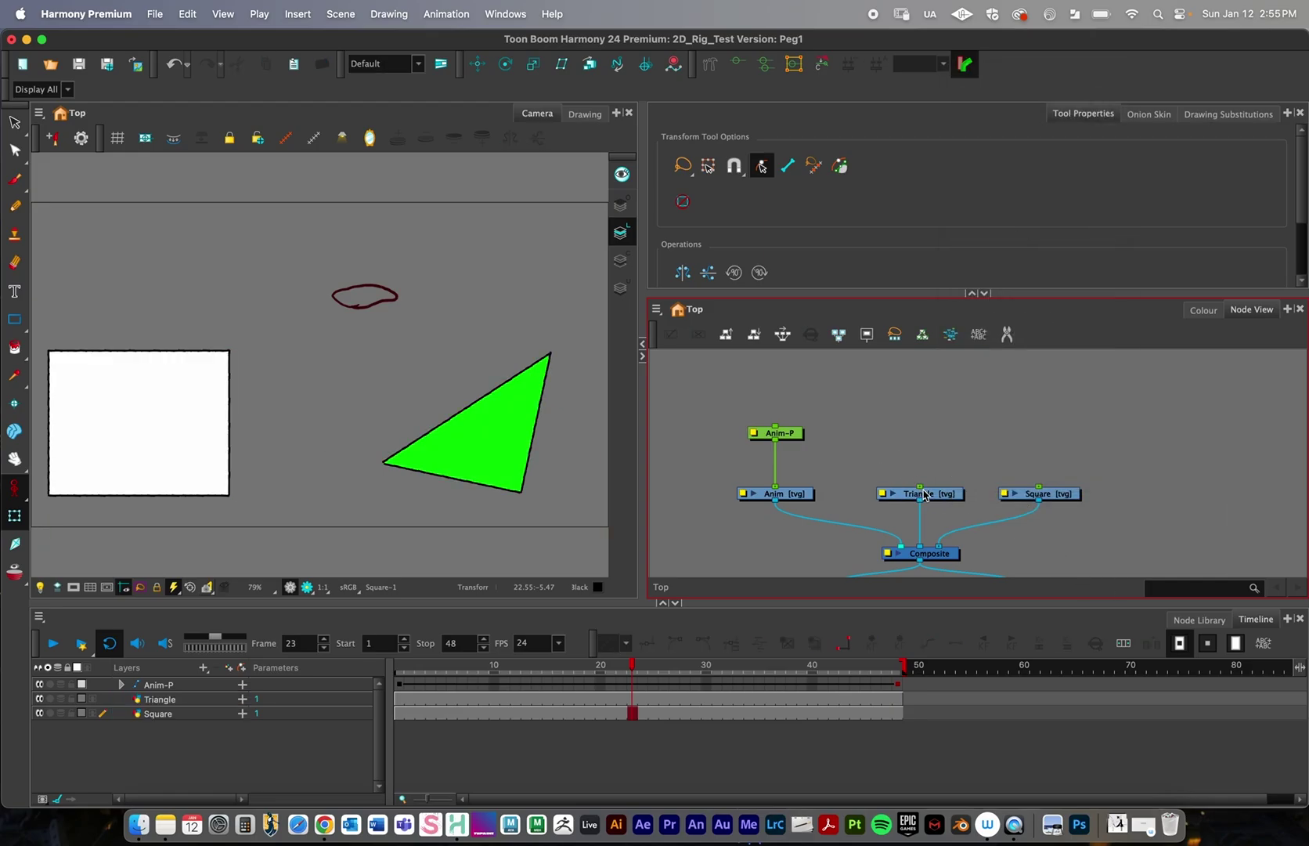
{"action": "left_click", "coordinate": [1044, 498], "text": "shift"}
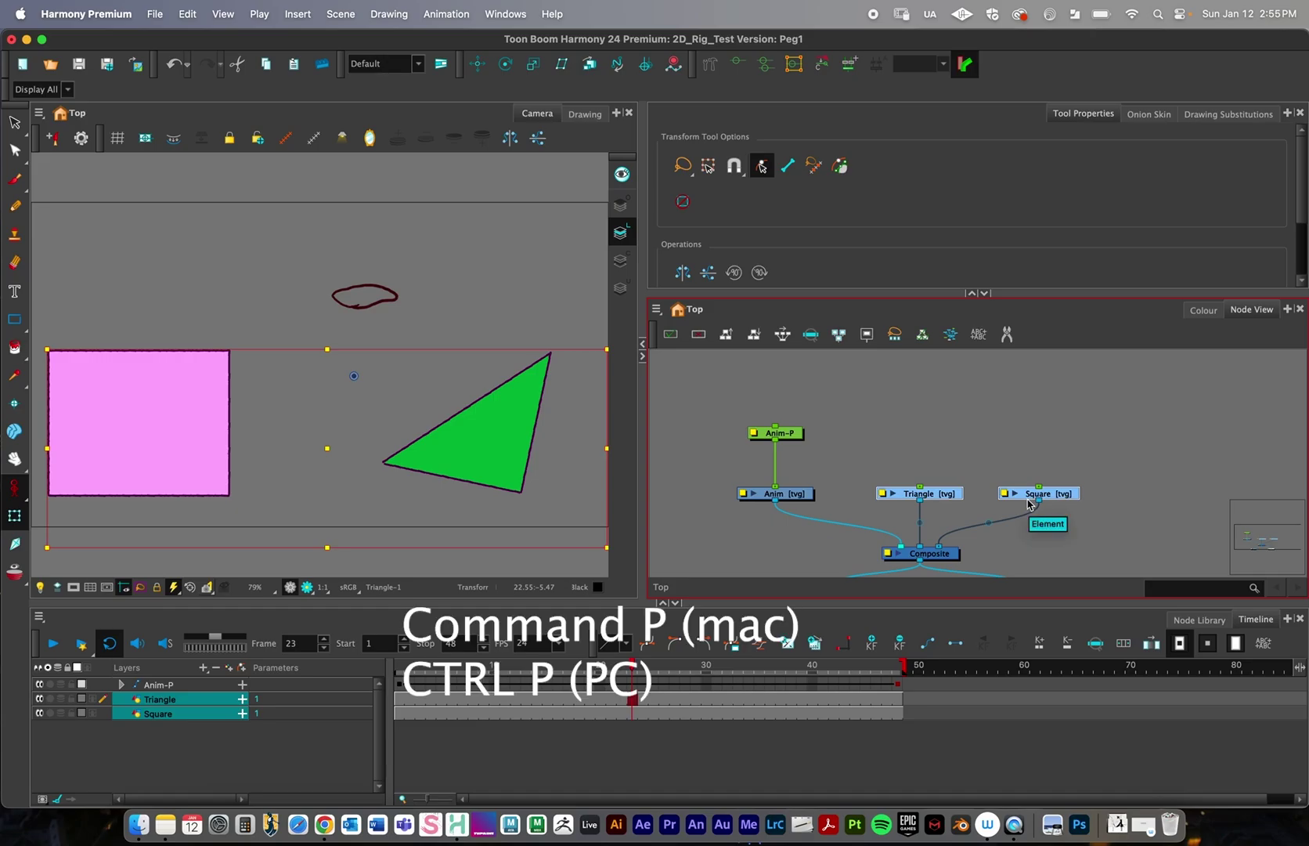
{"action": "key", "text": "super+p"}
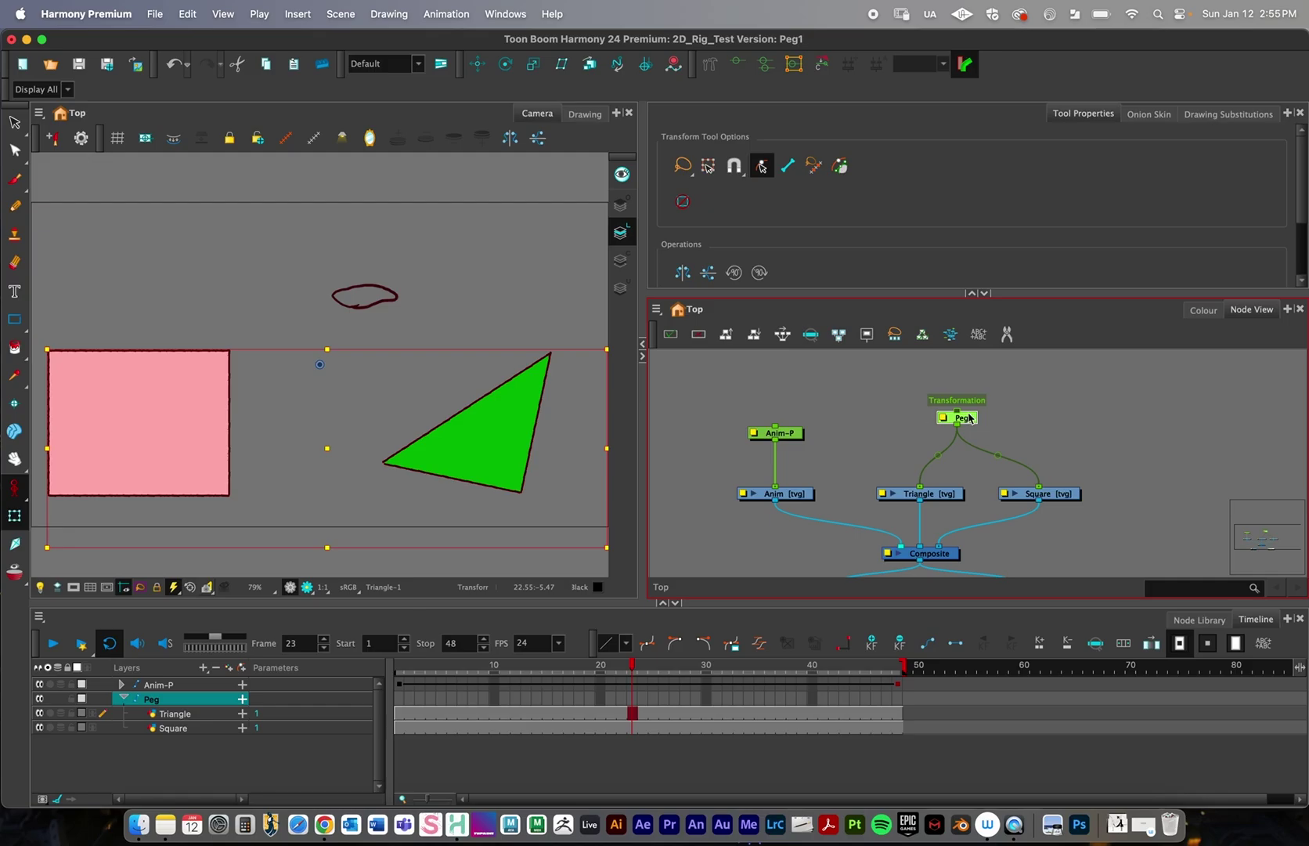
{"action": "key", "text": "super+z"}
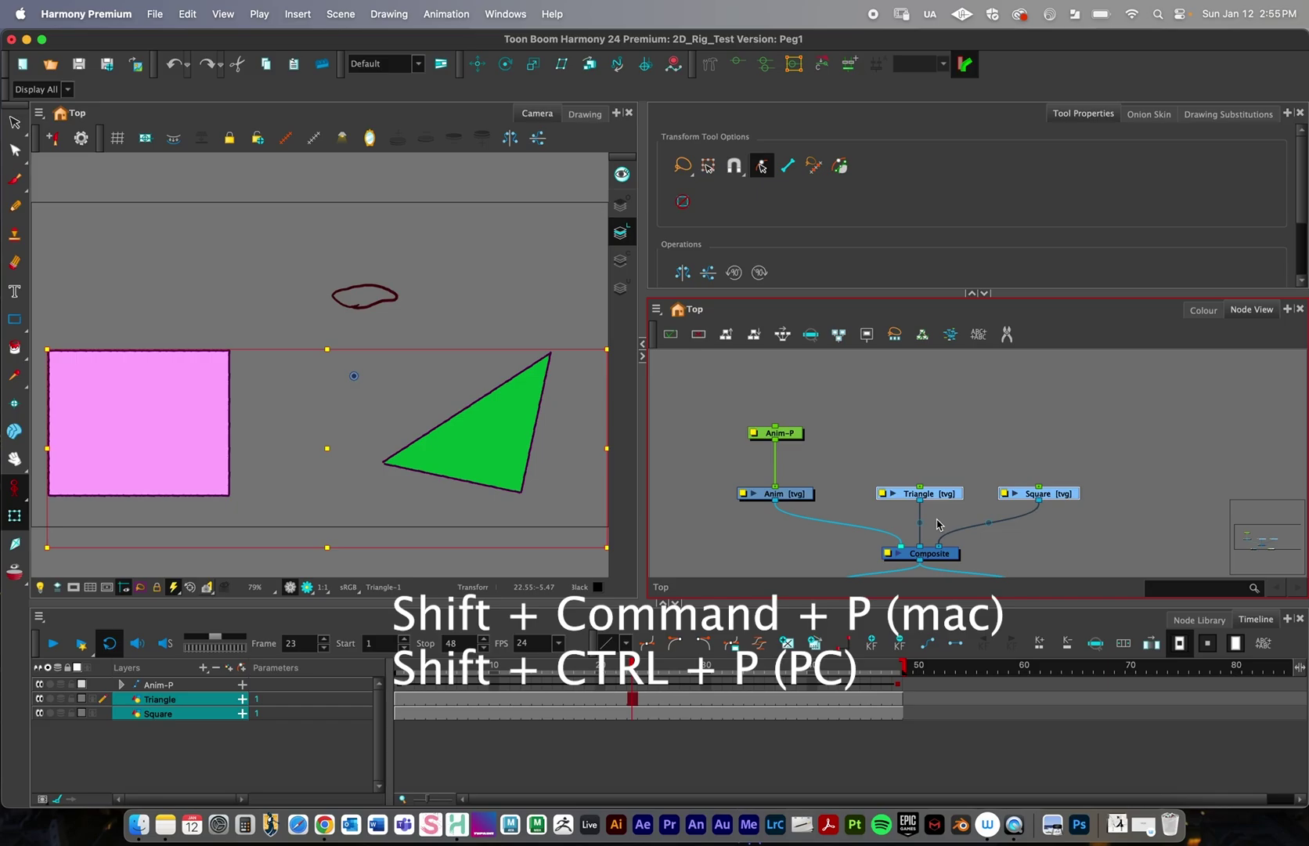
{"action": "key", "text": "shift+super+p"}
{"action": "left_click_drag", "start_coordinate": [927, 456], "coordinate": [938, 452]}
- Set Triangle-P's Position mode to Separate in Layer Properties, then tidy the peg nodes
{"action": "left_click", "coordinate": [971, 444]}
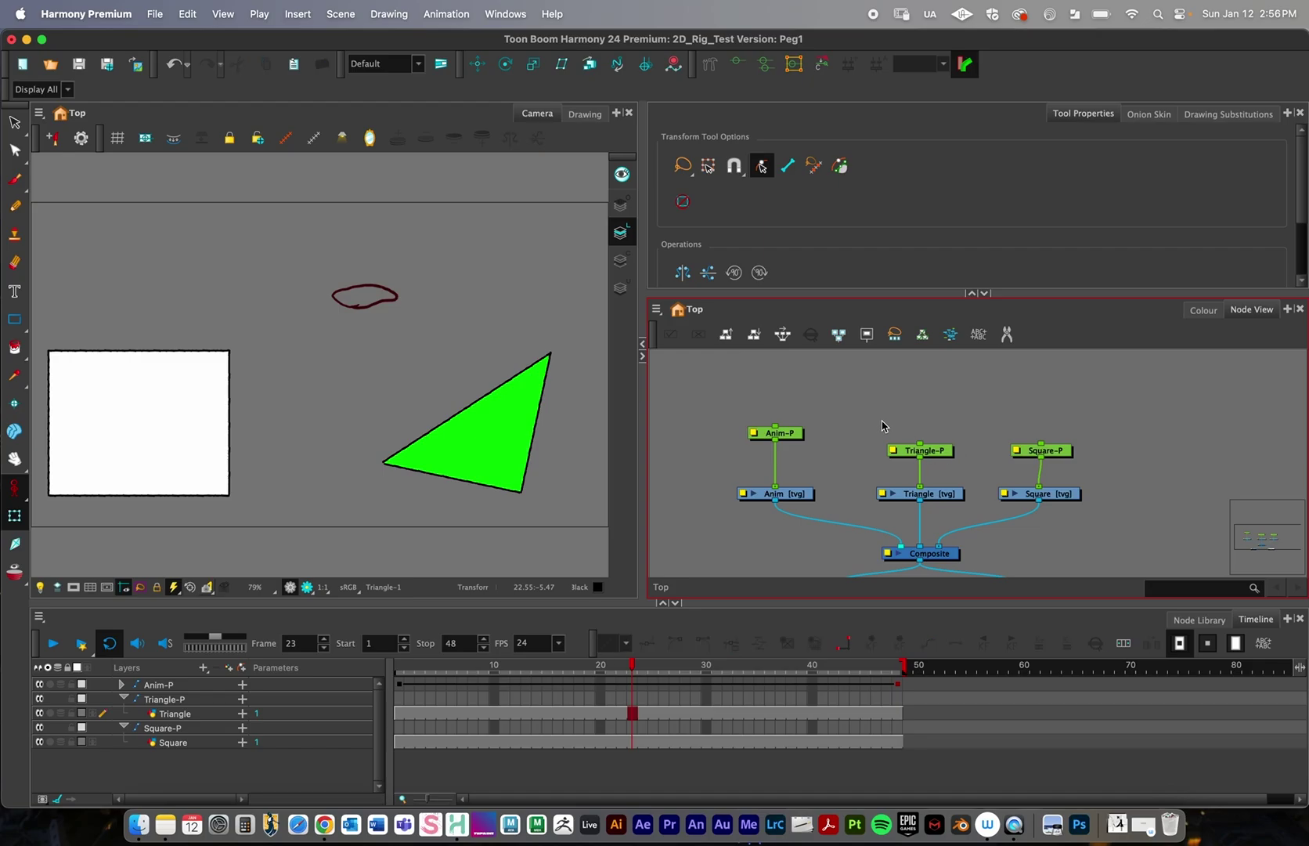
{"action": "left_click_drag", "start_coordinate": [1110, 455], "coordinate": [888, 466]}
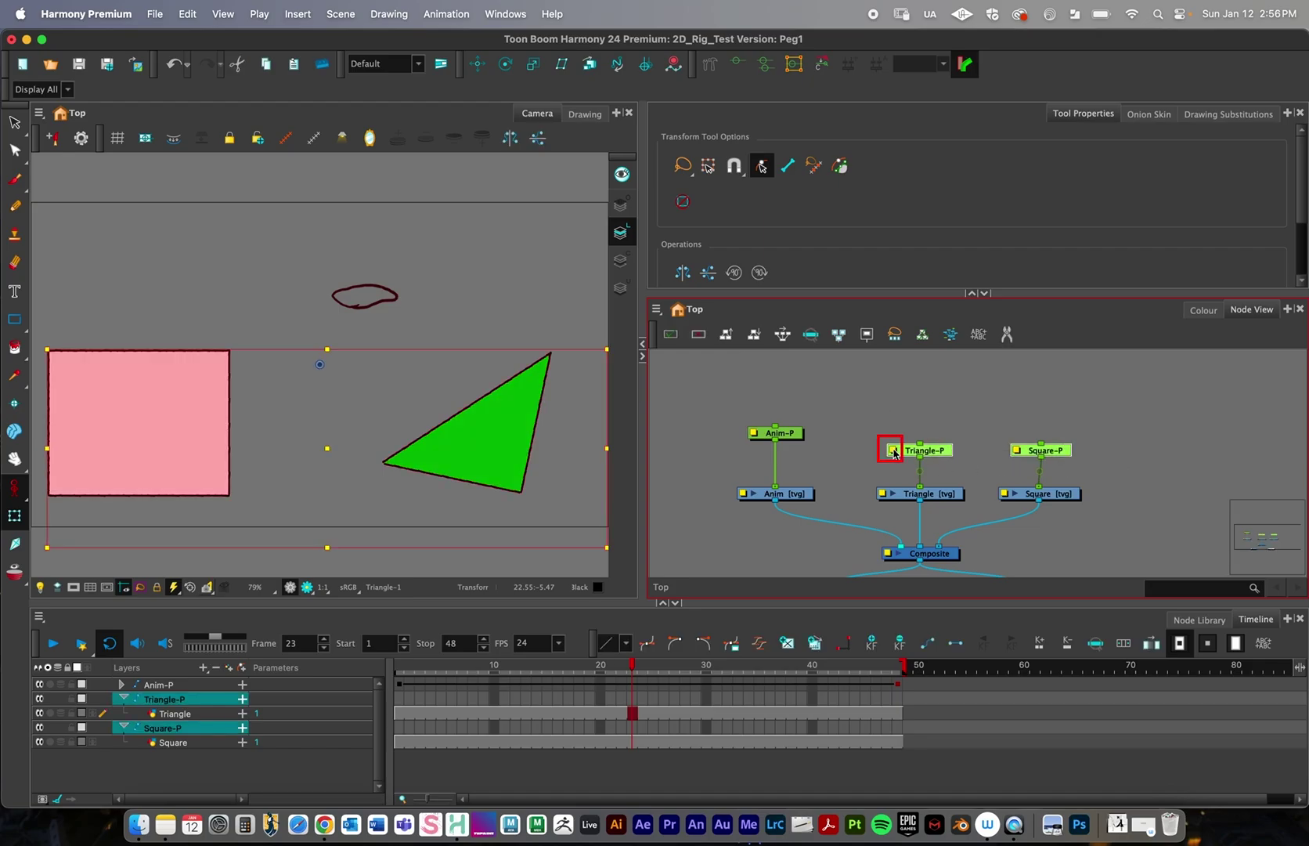
{"action": "left_click", "coordinate": [895, 451]}
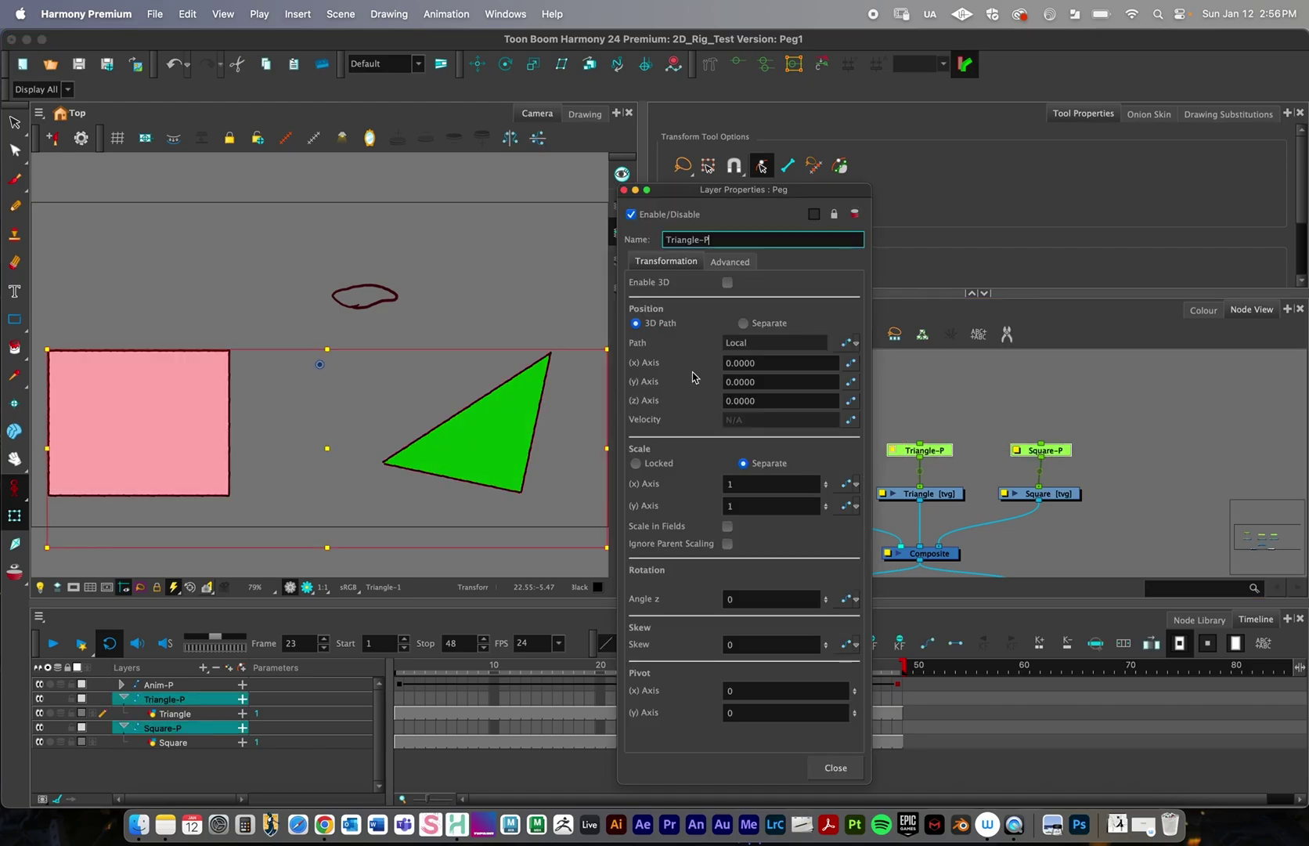
{"action": "left_click", "coordinate": [743, 325]}
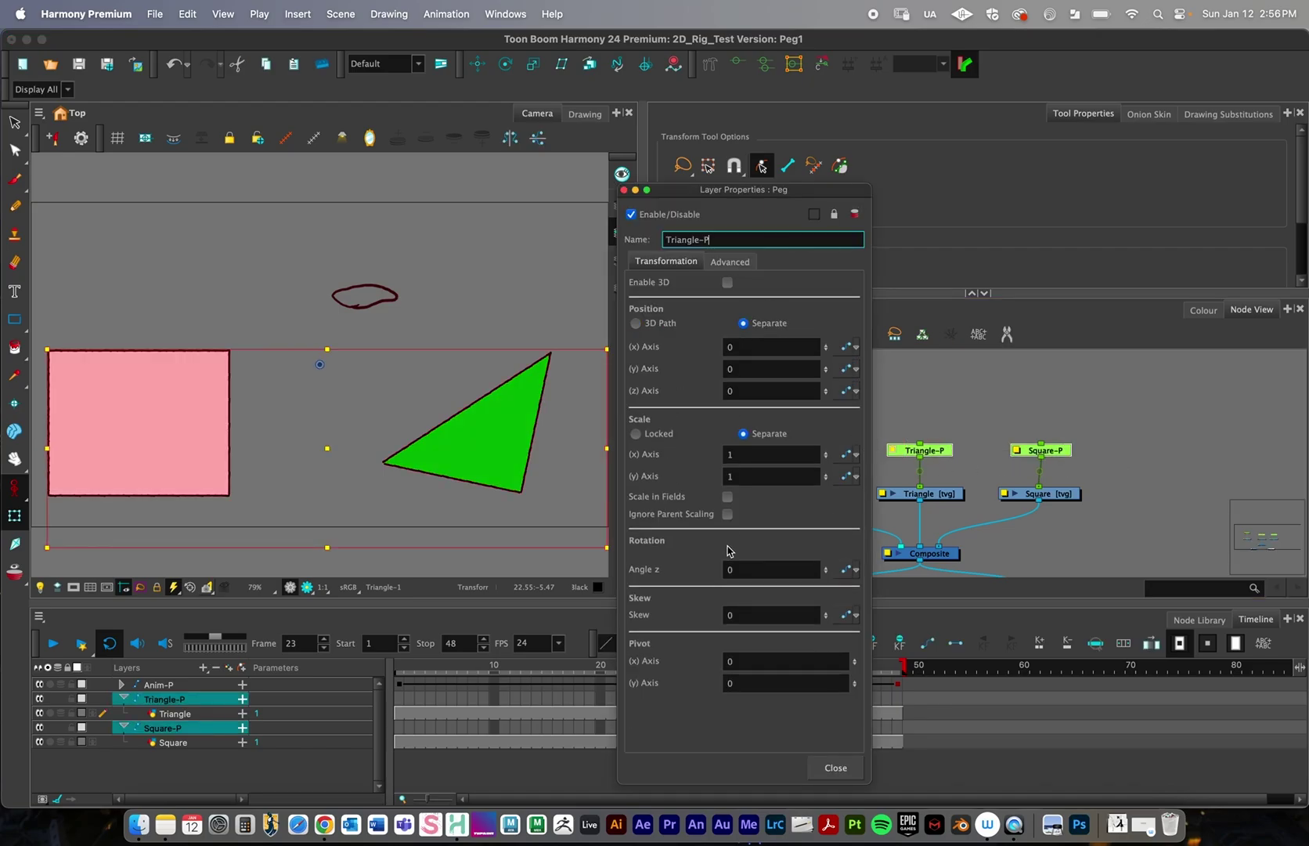
{"action": "left_click", "coordinate": [821, 769]}
{"action": "left_click_drag", "start_coordinate": [920, 452], "coordinate": [923, 444]}
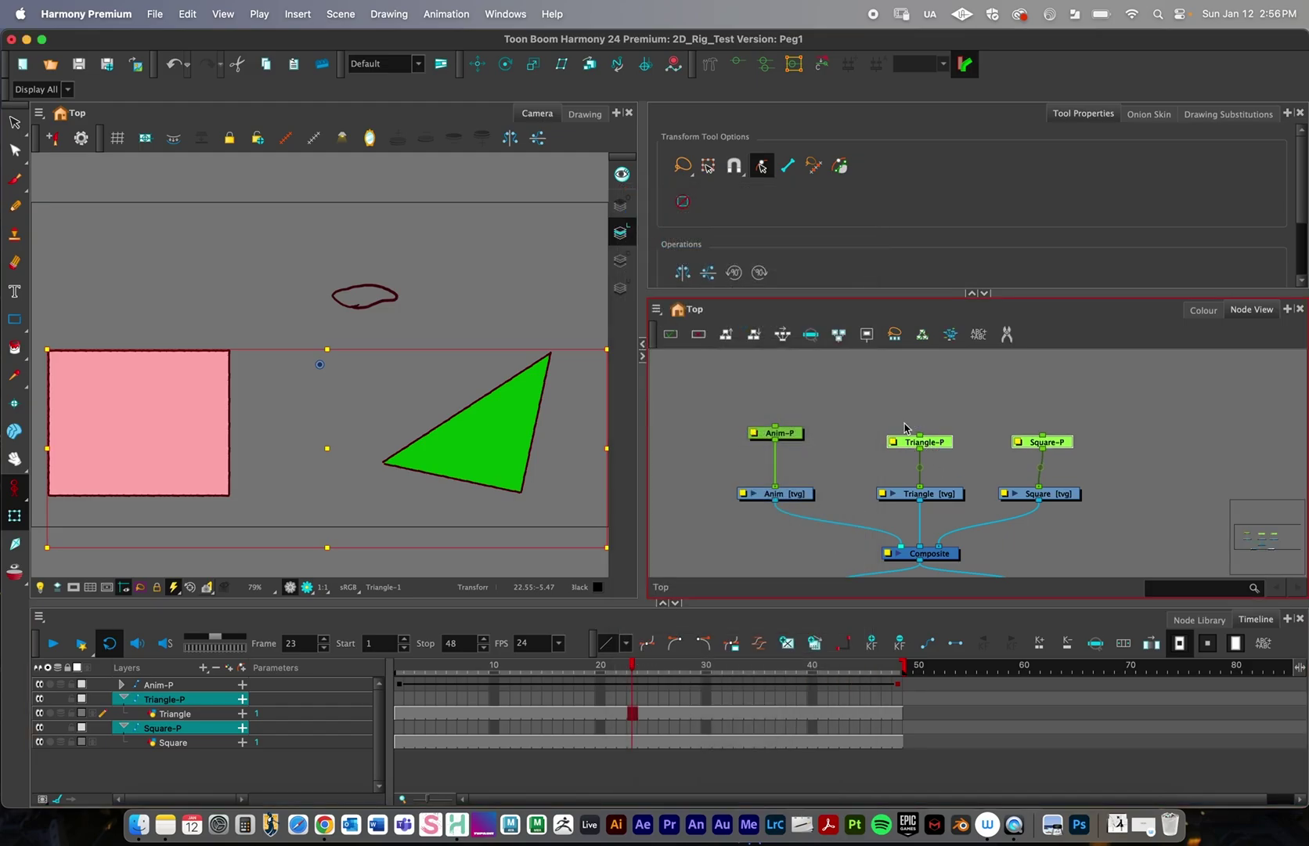
{"action": "left_click", "coordinate": [901, 426]}
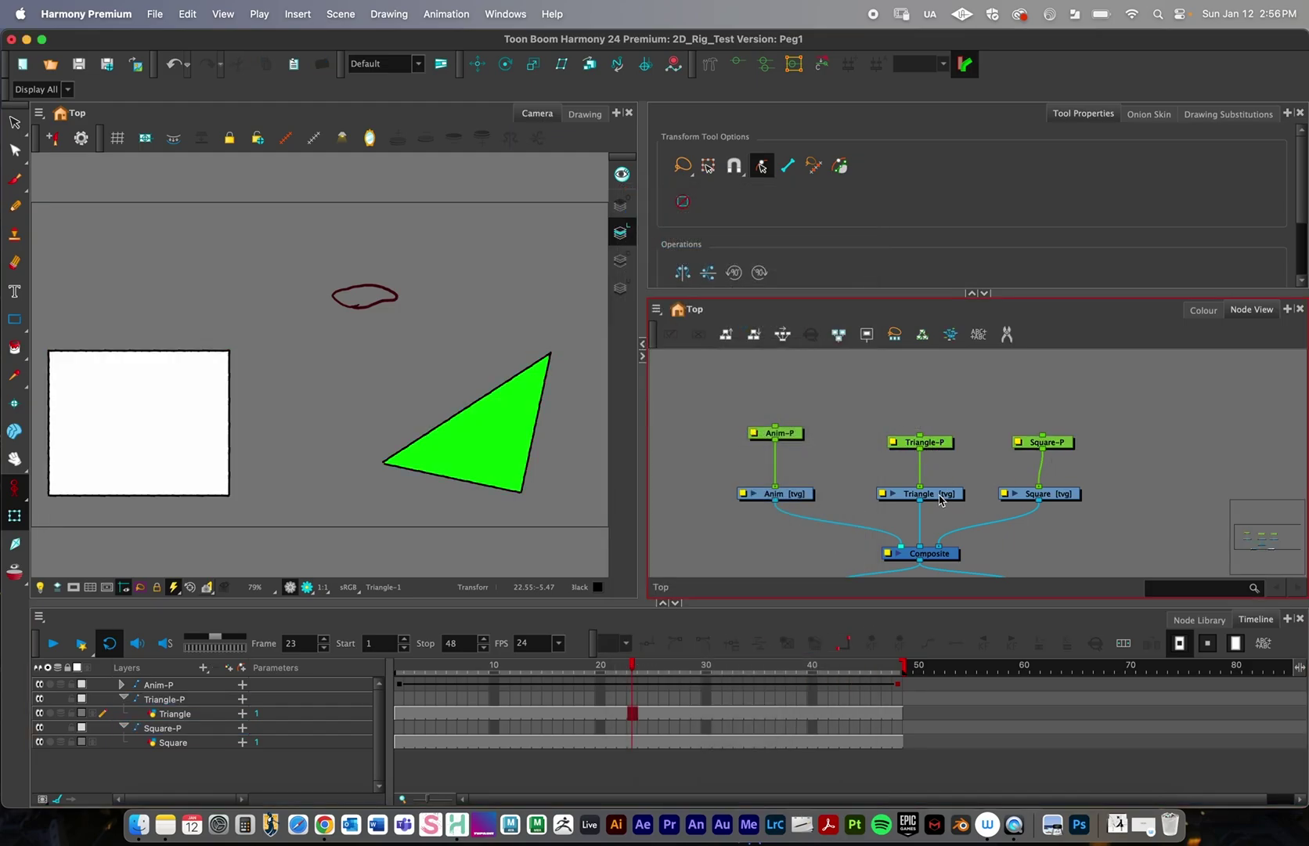
- Compare the Square drawing and Square-P peg selections, finishing with the Square-P peg selected
{"action": "left_click", "coordinate": [1049, 497]}
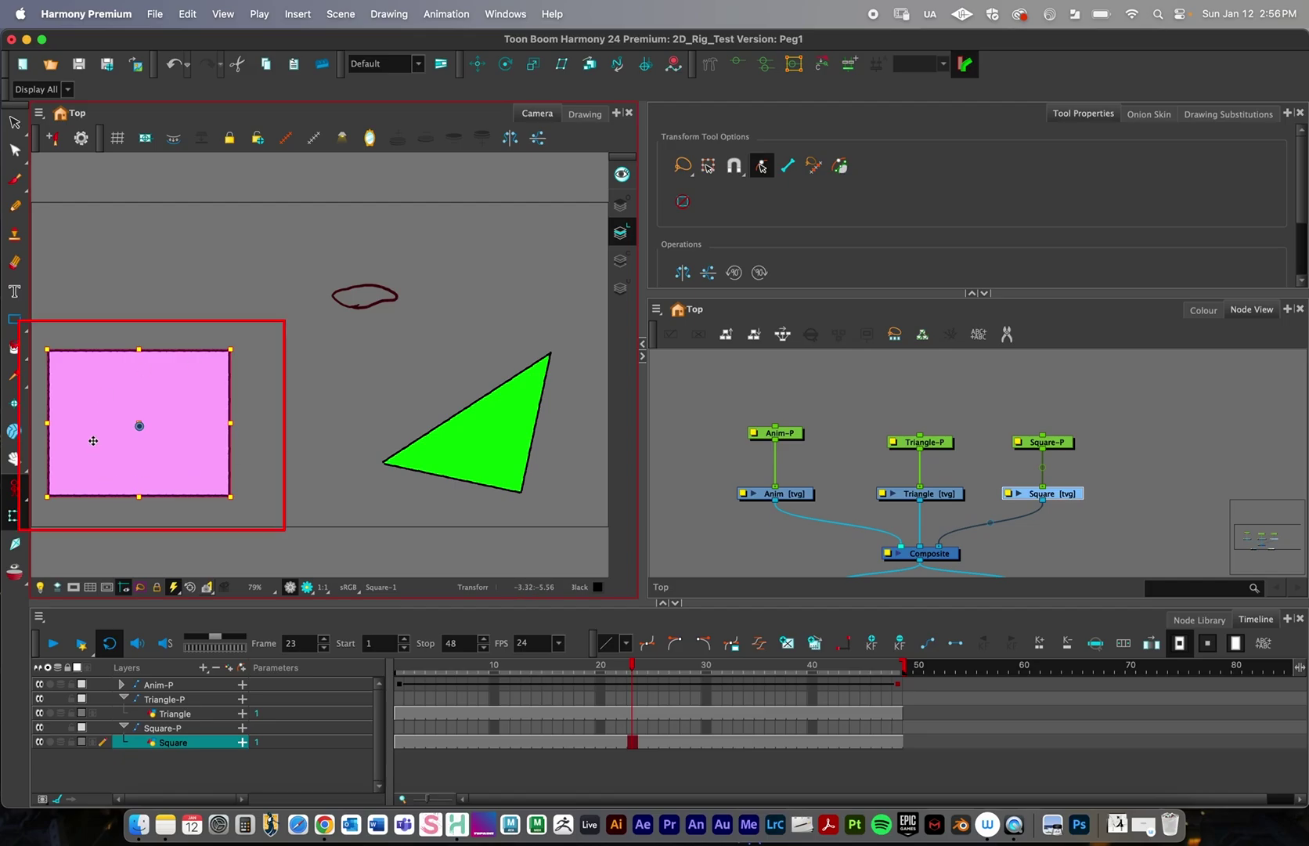
{"action": "left_click", "coordinate": [1059, 448]}
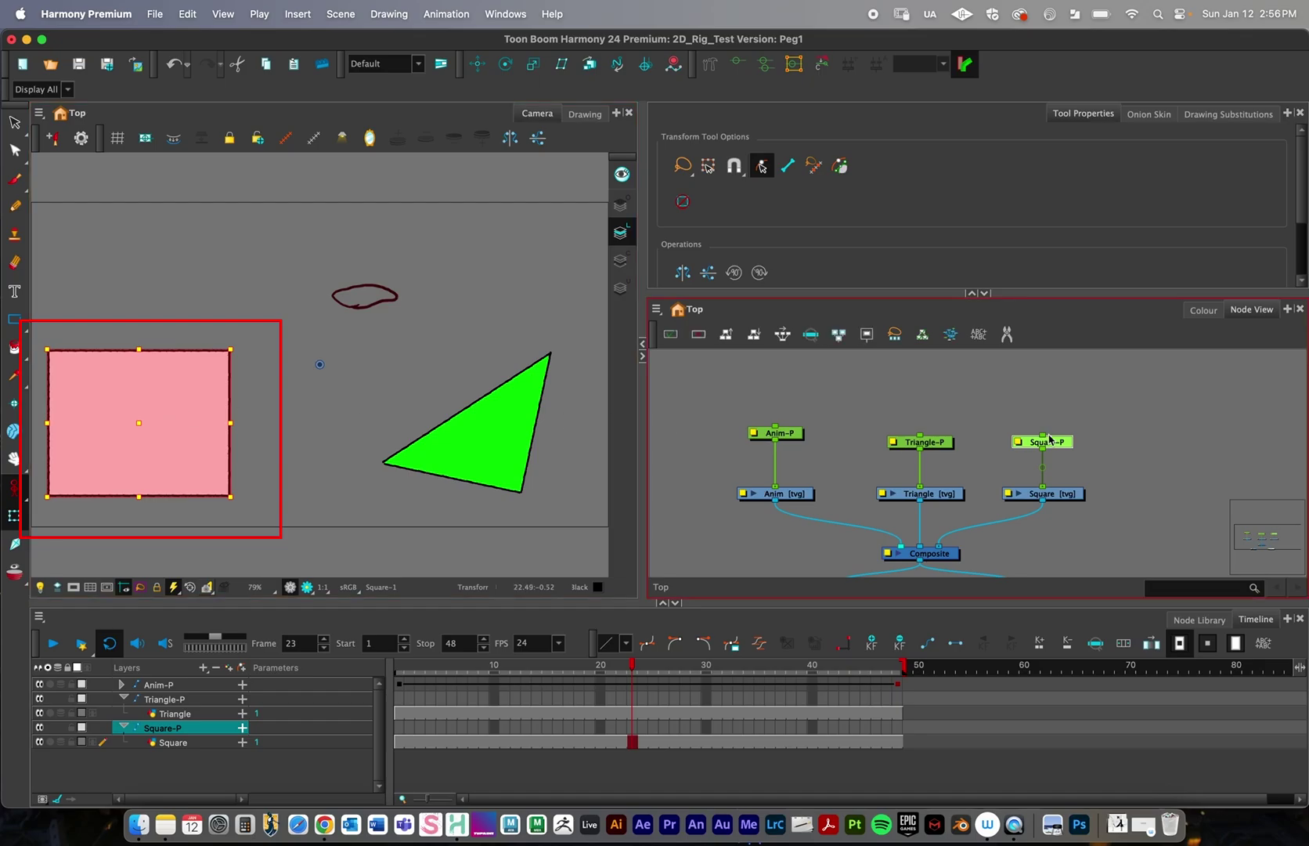
{"action": "left_click", "coordinate": [1064, 495]}
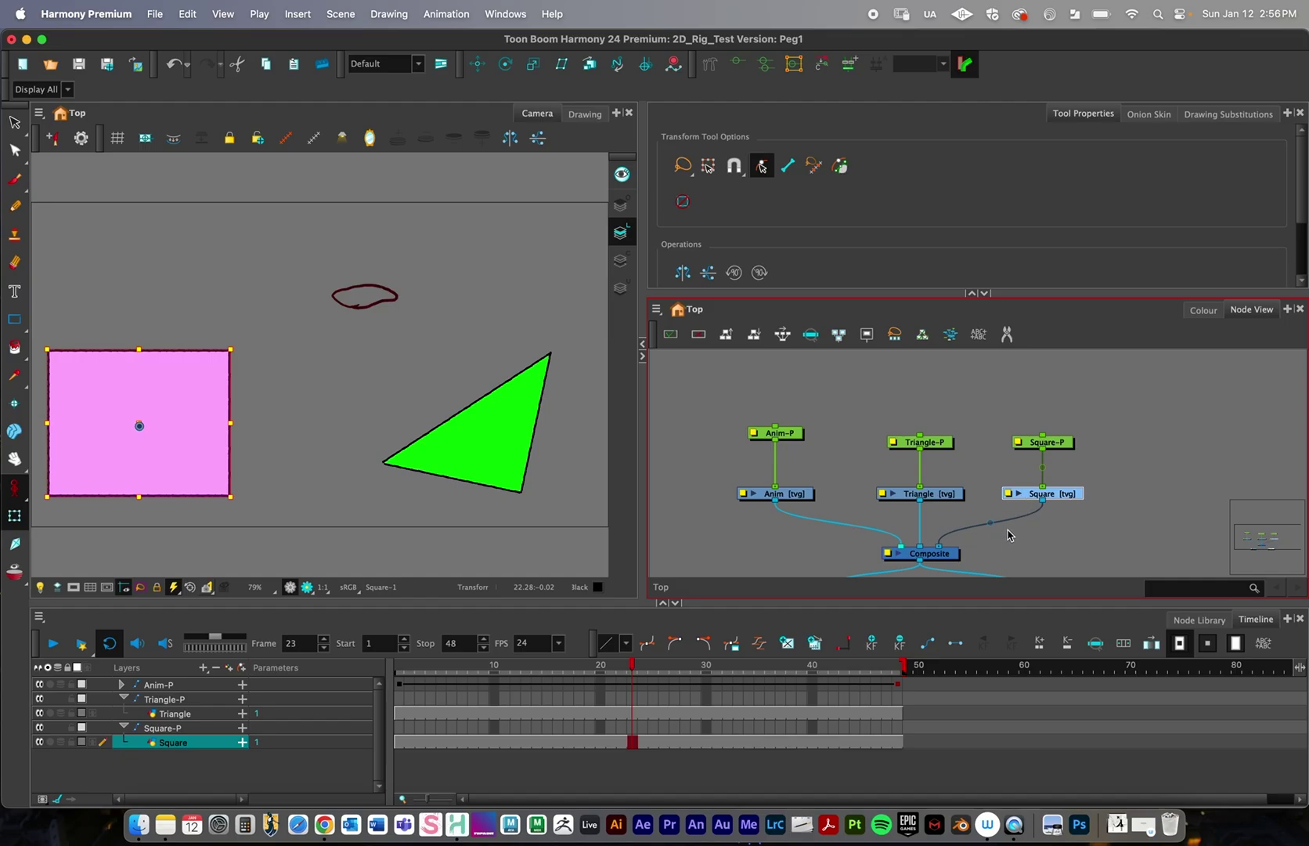
{"action": "left_click", "coordinate": [1014, 513]}
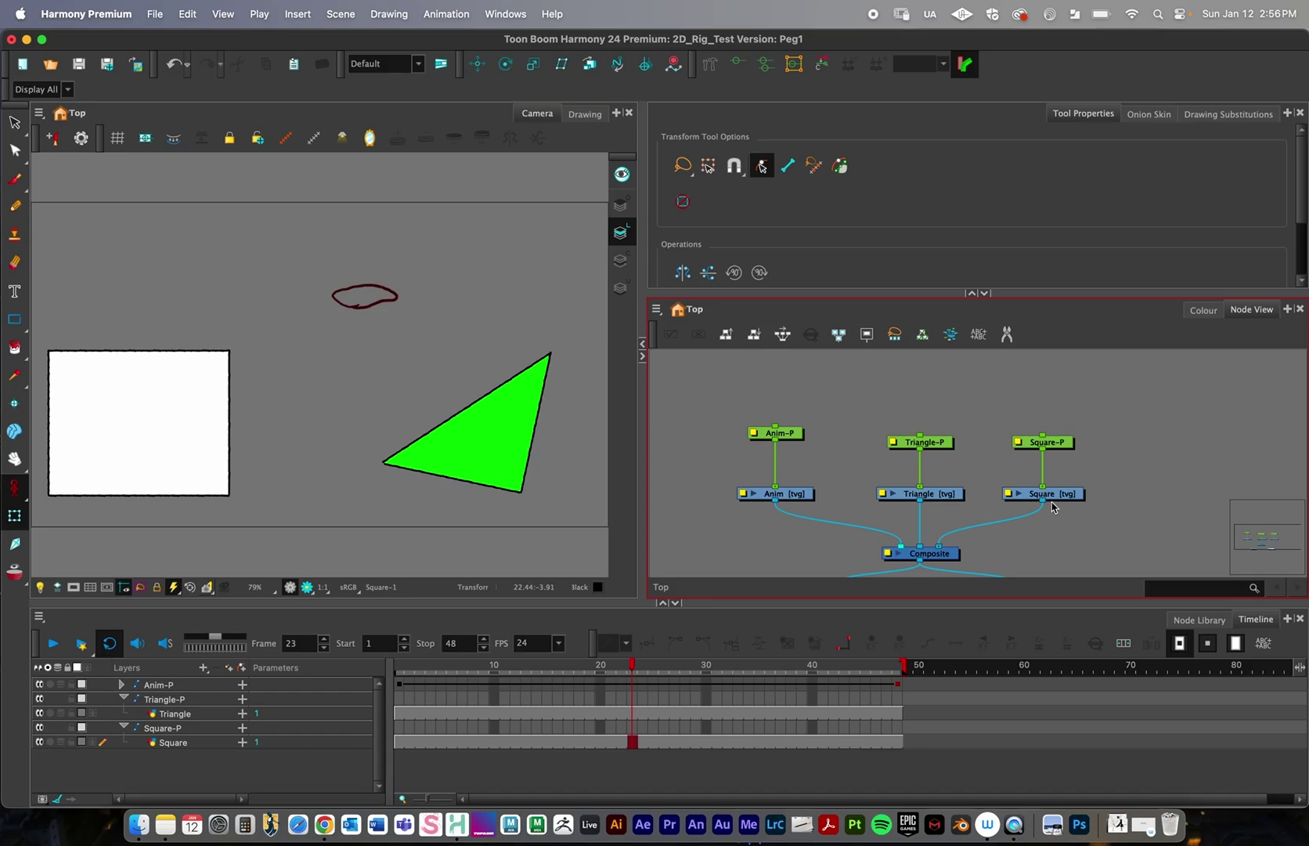
{"action": "left_click", "coordinate": [1055, 444]}
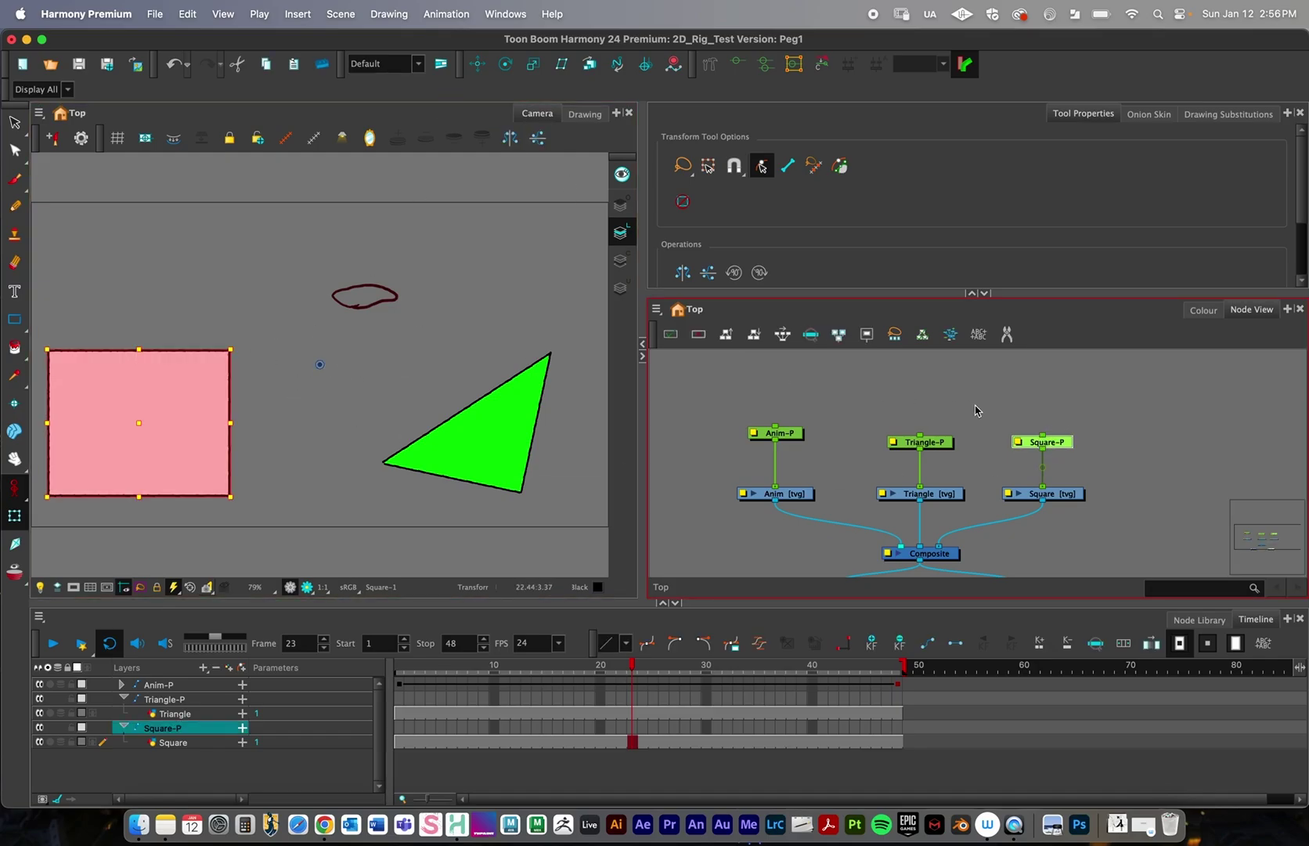
- Move the Square-P pivot to the square's bottom edge using the Rotate tool
{"action": "left_click", "coordinate": [507, 65]}
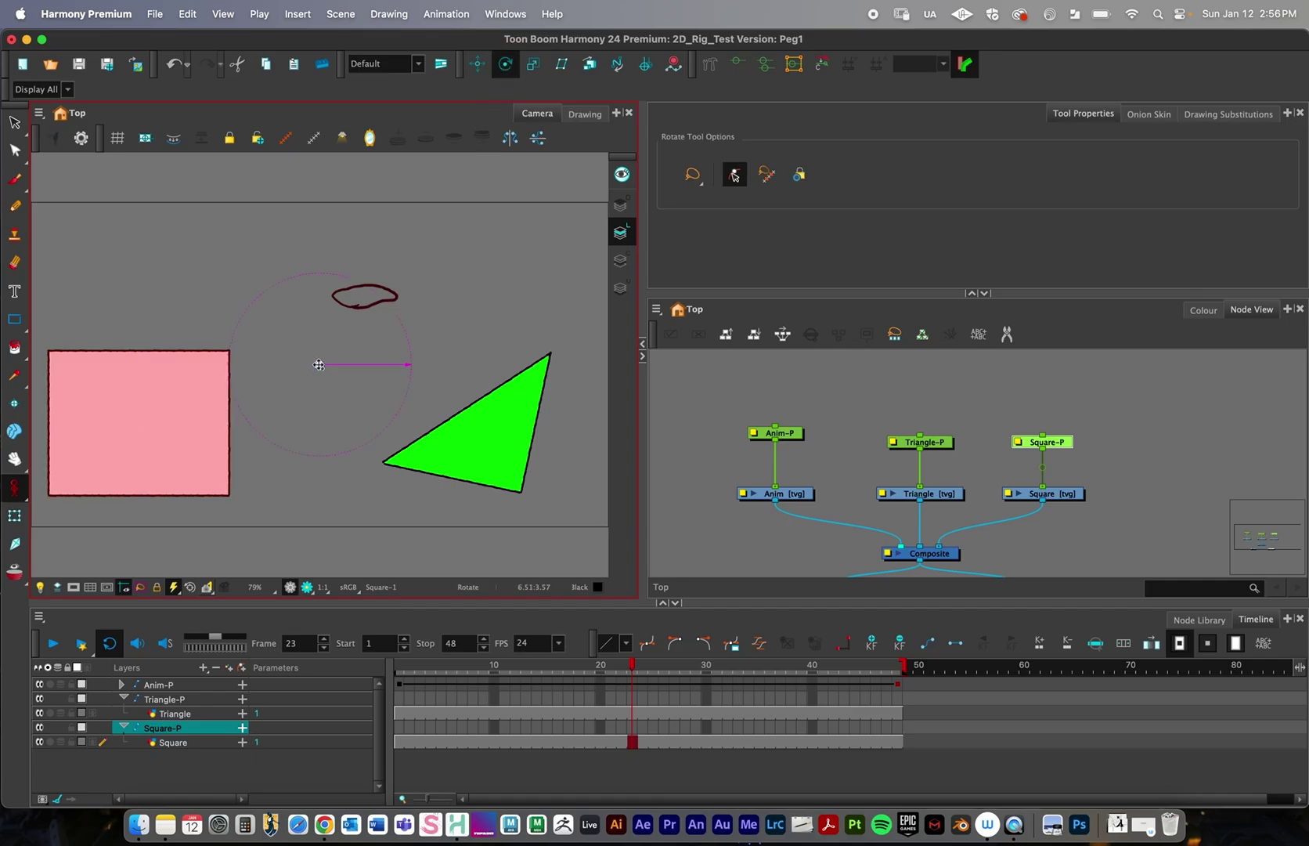
{"action": "left_click_drag", "start_coordinate": [321, 363], "coordinate": [136, 493]}
{"action": "left_click", "coordinate": [477, 63]}
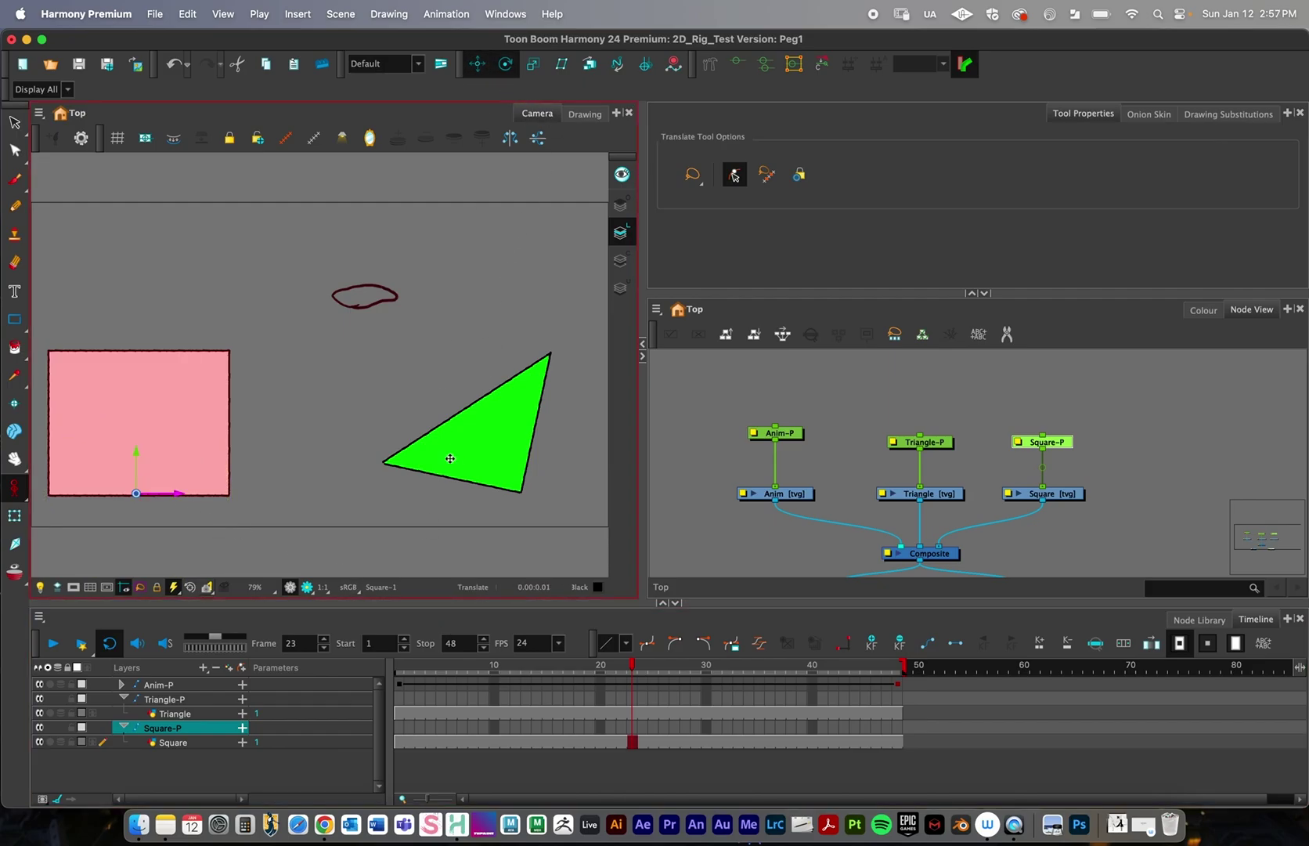
- Place the Triangle-P pivot in the middle of the triangle, then return to Translate
{"action": "left_click", "coordinate": [952, 516]}
{"action": "left_click", "coordinate": [934, 445]}
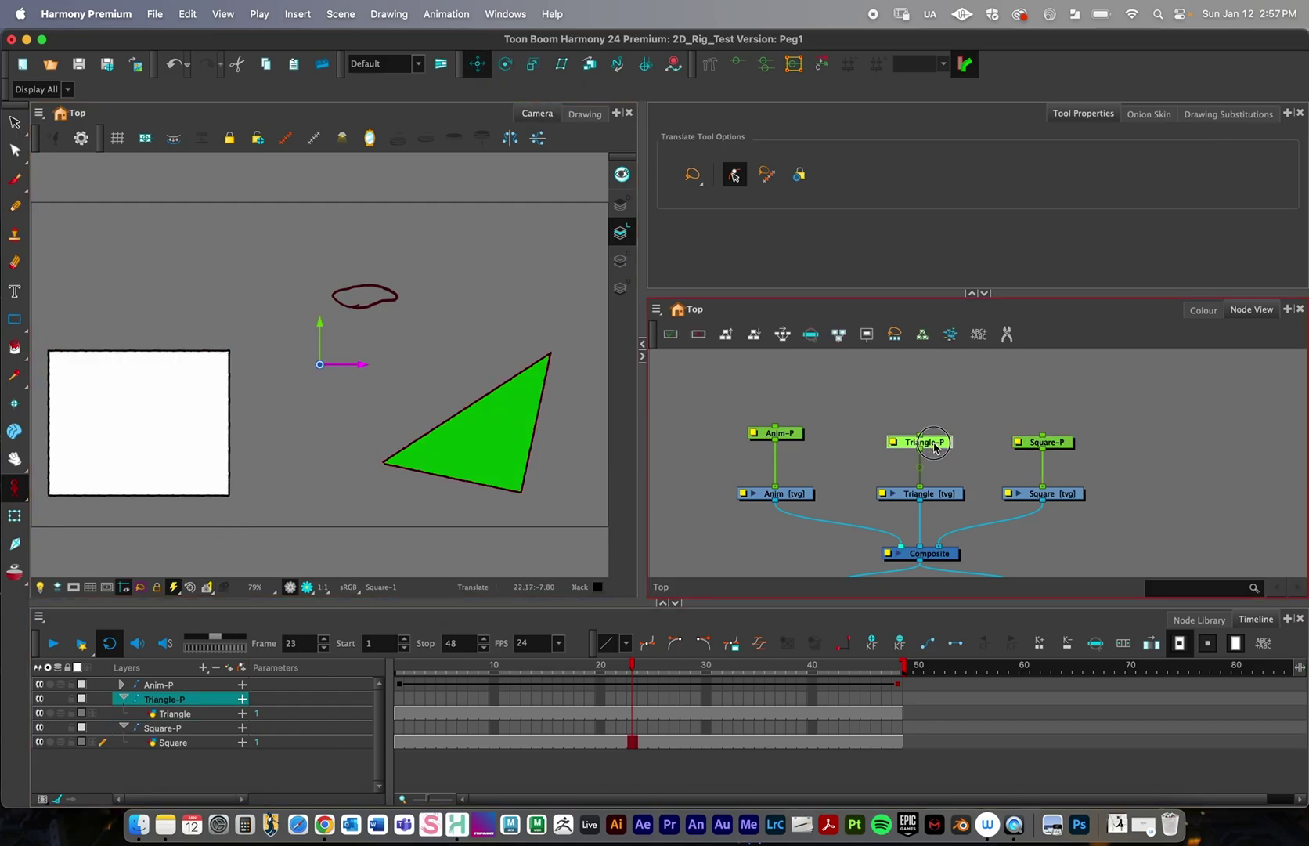
{"action": "left_click", "coordinate": [505, 63]}
{"action": "left_click_drag", "start_coordinate": [321, 365], "coordinate": [486, 437]}
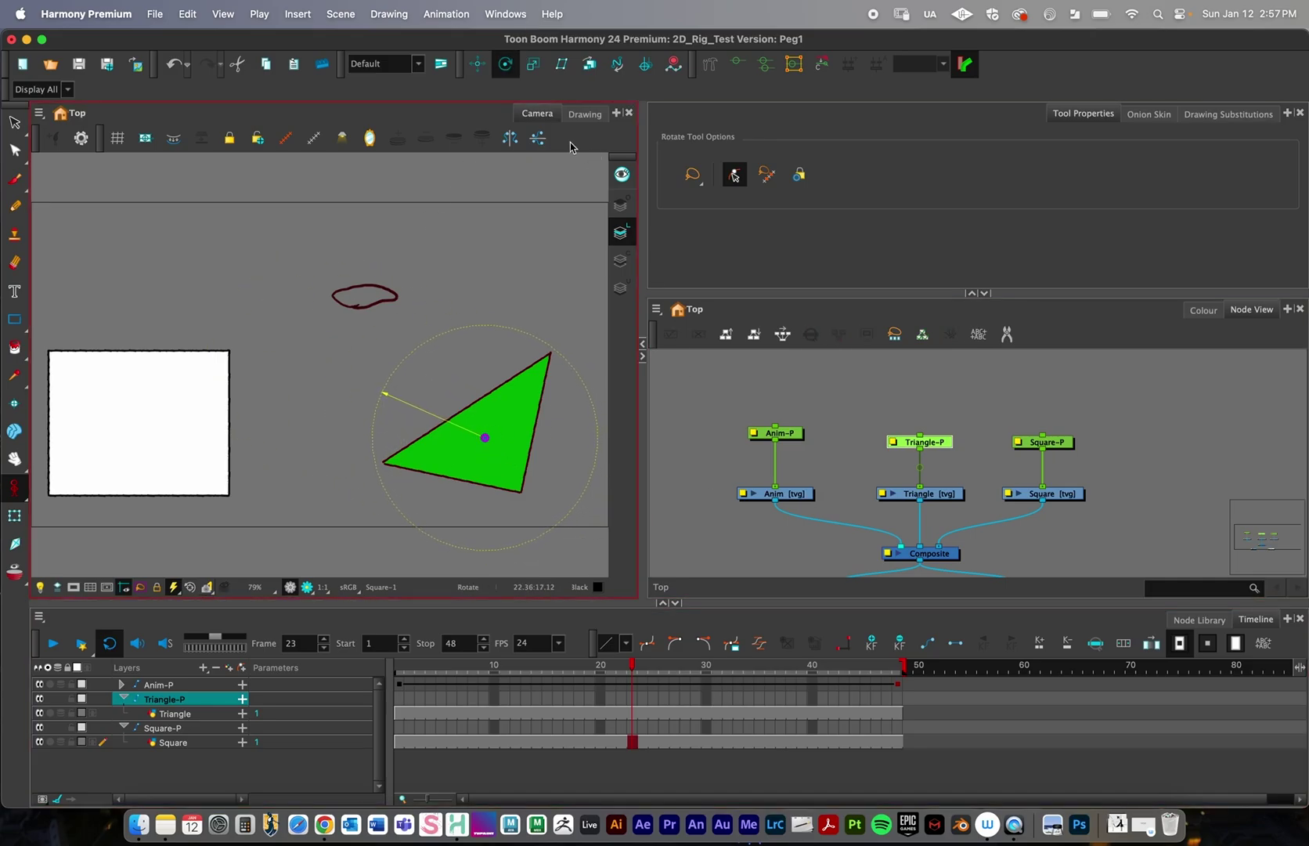
{"action": "key", "text": "alt+2"}
- Collapse the Triangle-P and Square-P layers in the timeline
{"action": "left_click", "coordinate": [123, 698]}
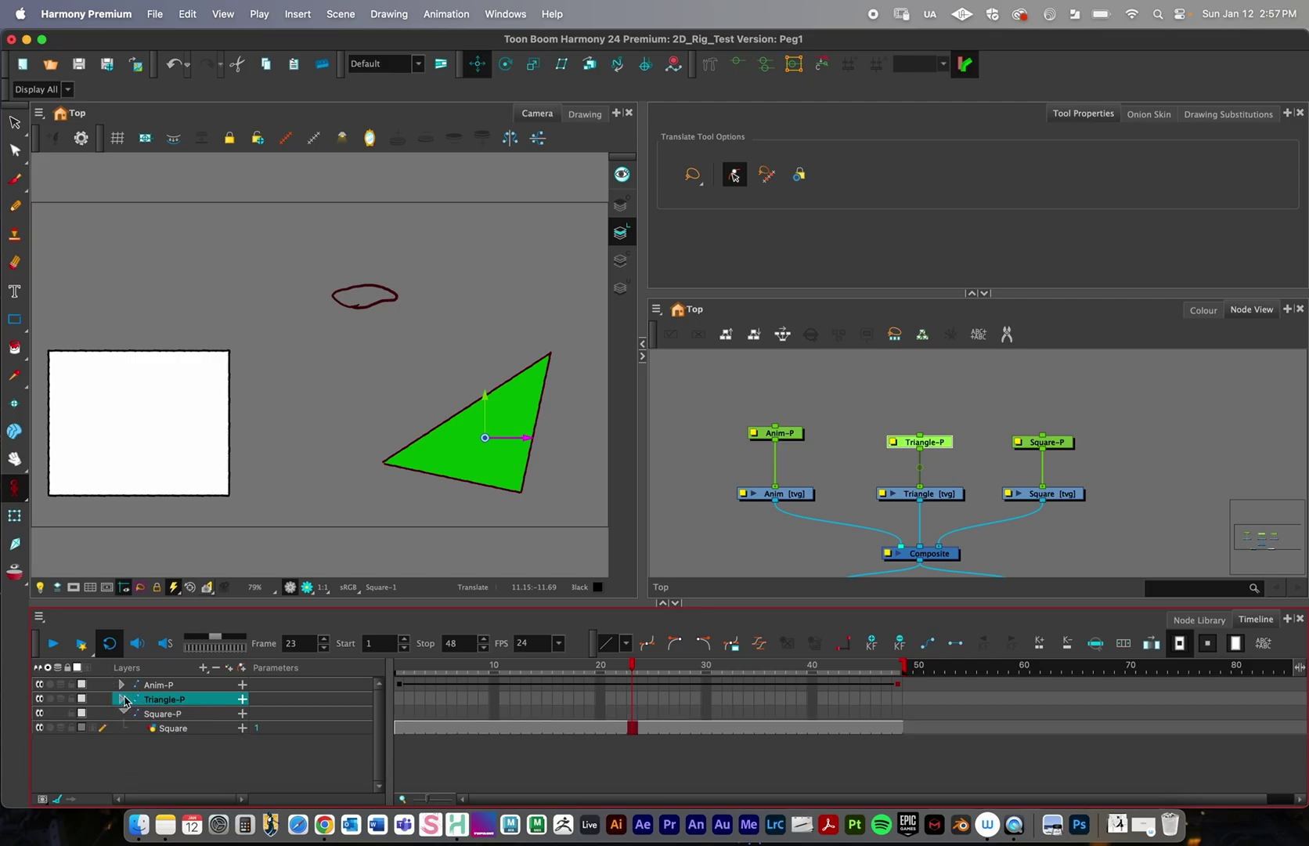
{"action": "left_click", "coordinate": [126, 713]}
{"action": "left_click", "coordinate": [123, 713]}
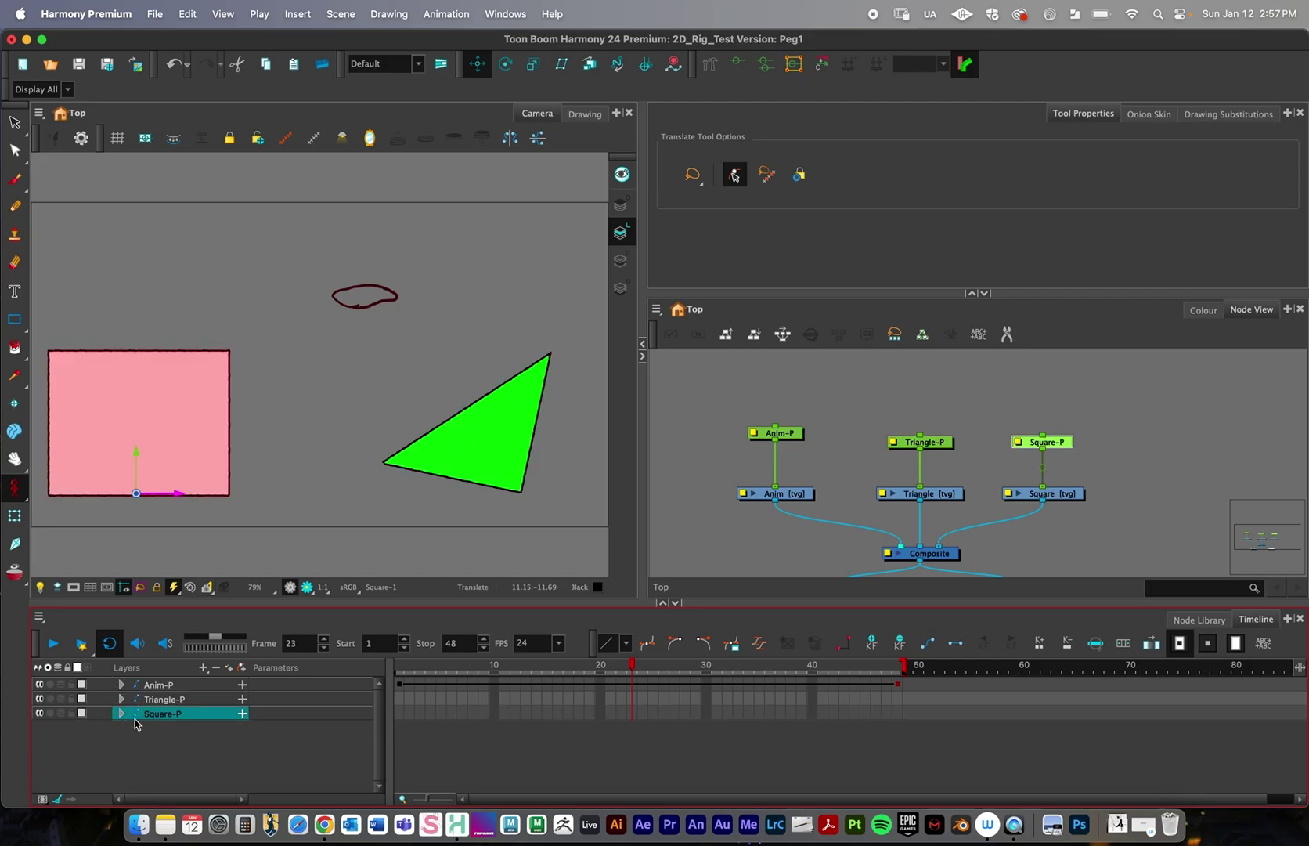
- Line up the Triangle-P and Square-P nodes level with Anim-P and return to frame 1
{"action": "left_click", "coordinate": [940, 443]}
{"action": "left_click_drag", "start_coordinate": [939, 442], "coordinate": [940, 433]}
{"action": "left_click", "coordinate": [1049, 442]}
{"action": "left_click_drag", "start_coordinate": [1049, 441], "coordinate": [1049, 432]}
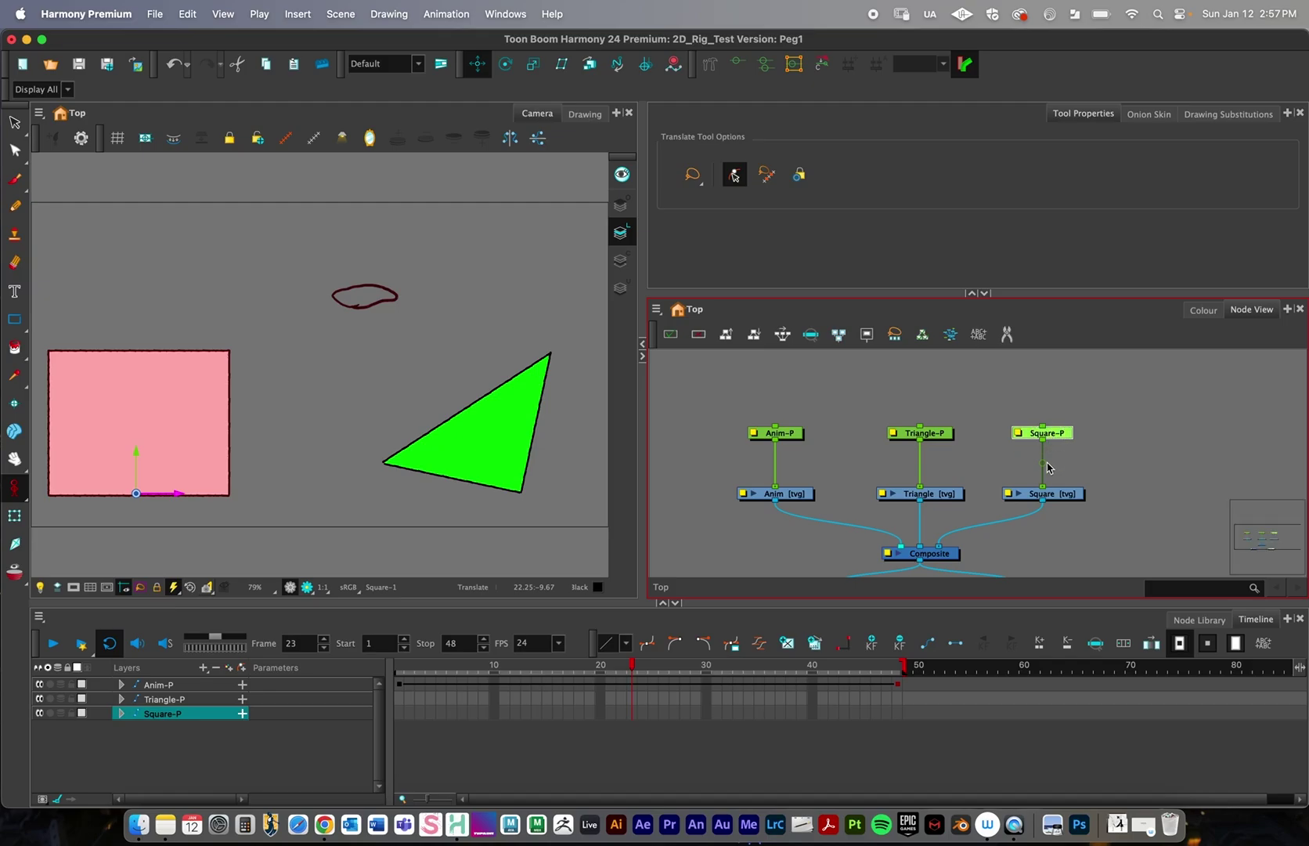
{"action": "left_click", "coordinate": [400, 713]}
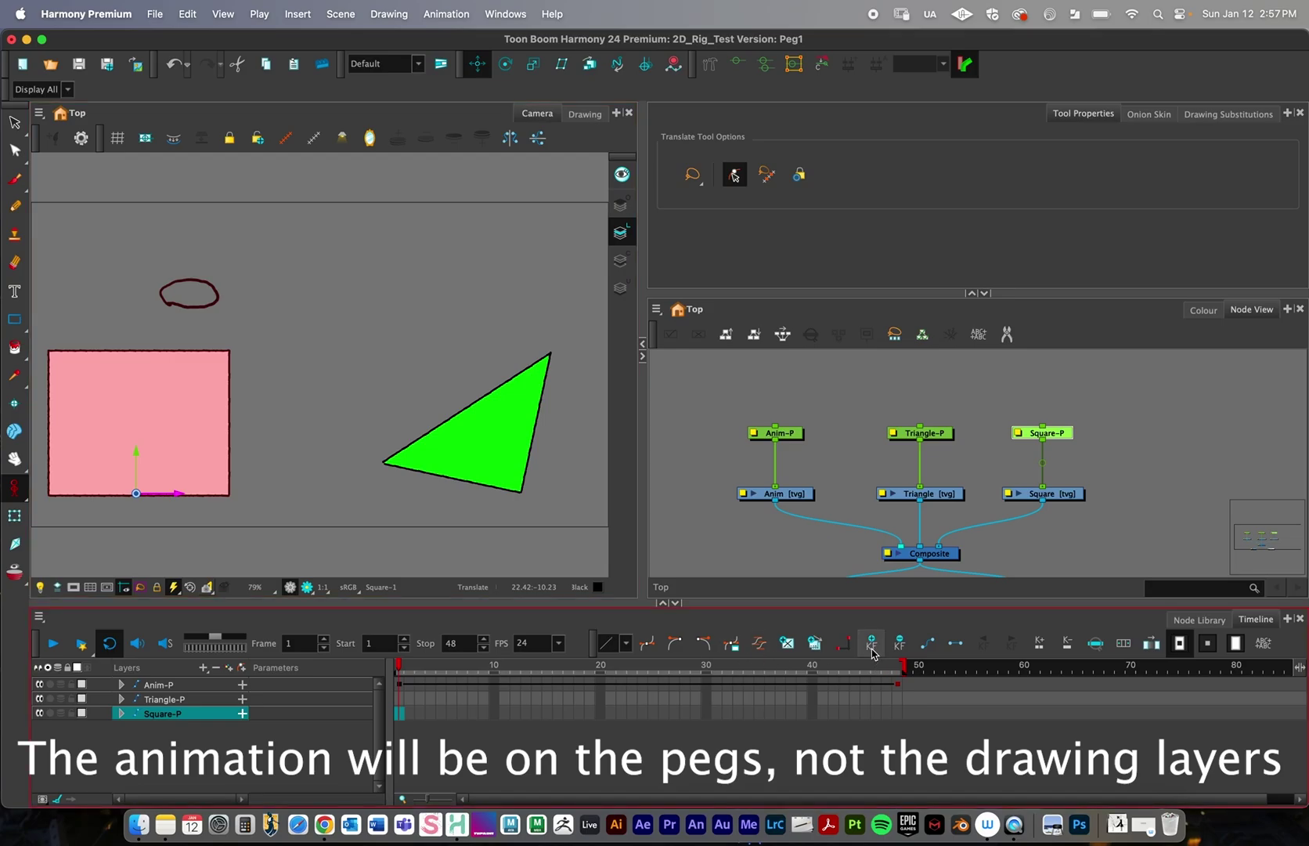
- Key Square-P at frame 1 and squash the square into a flat rectangle at frame 20
{"action": "left_click", "coordinate": [397, 665]}
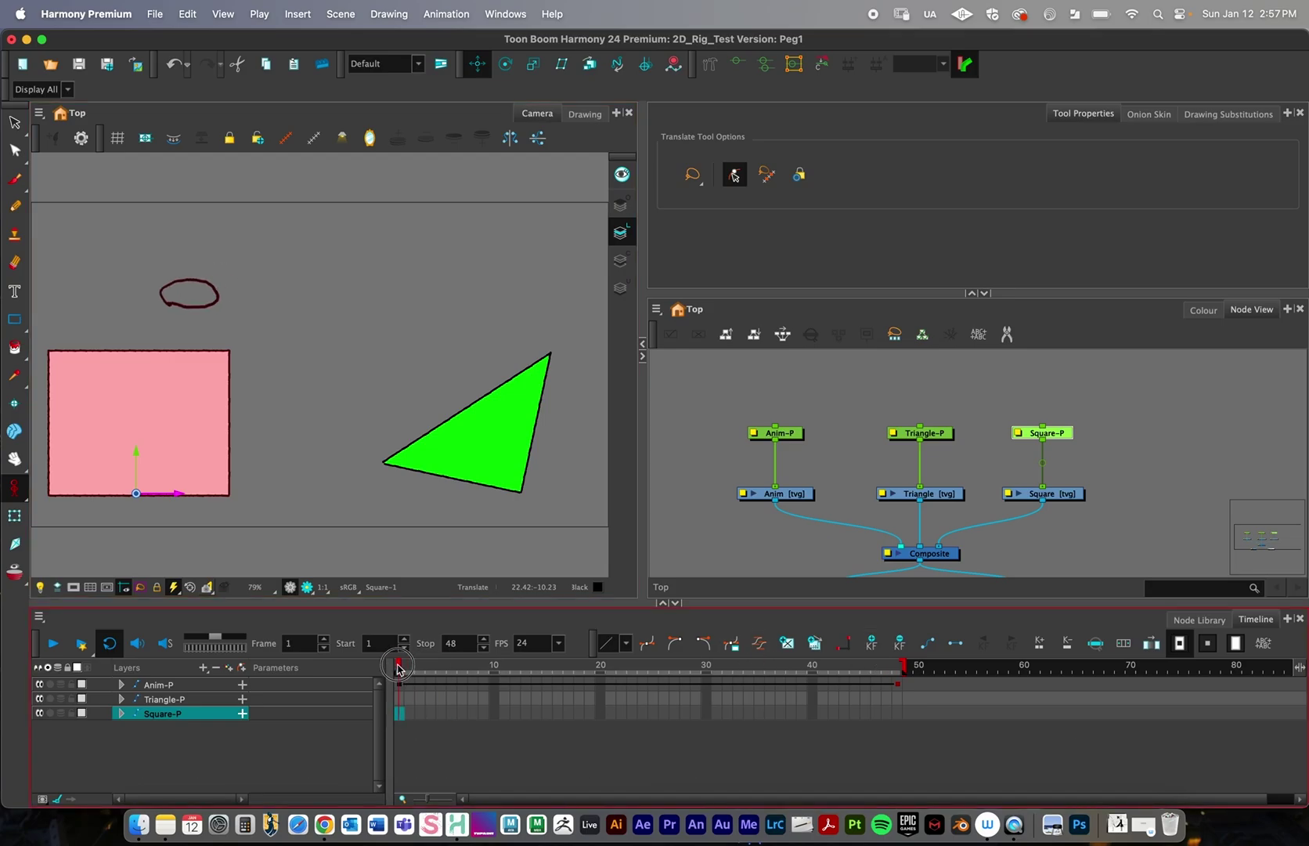
{"action": "left_click", "coordinate": [872, 644]}
{"action": "left_click_drag", "start_coordinate": [410, 667], "coordinate": [600, 668]}
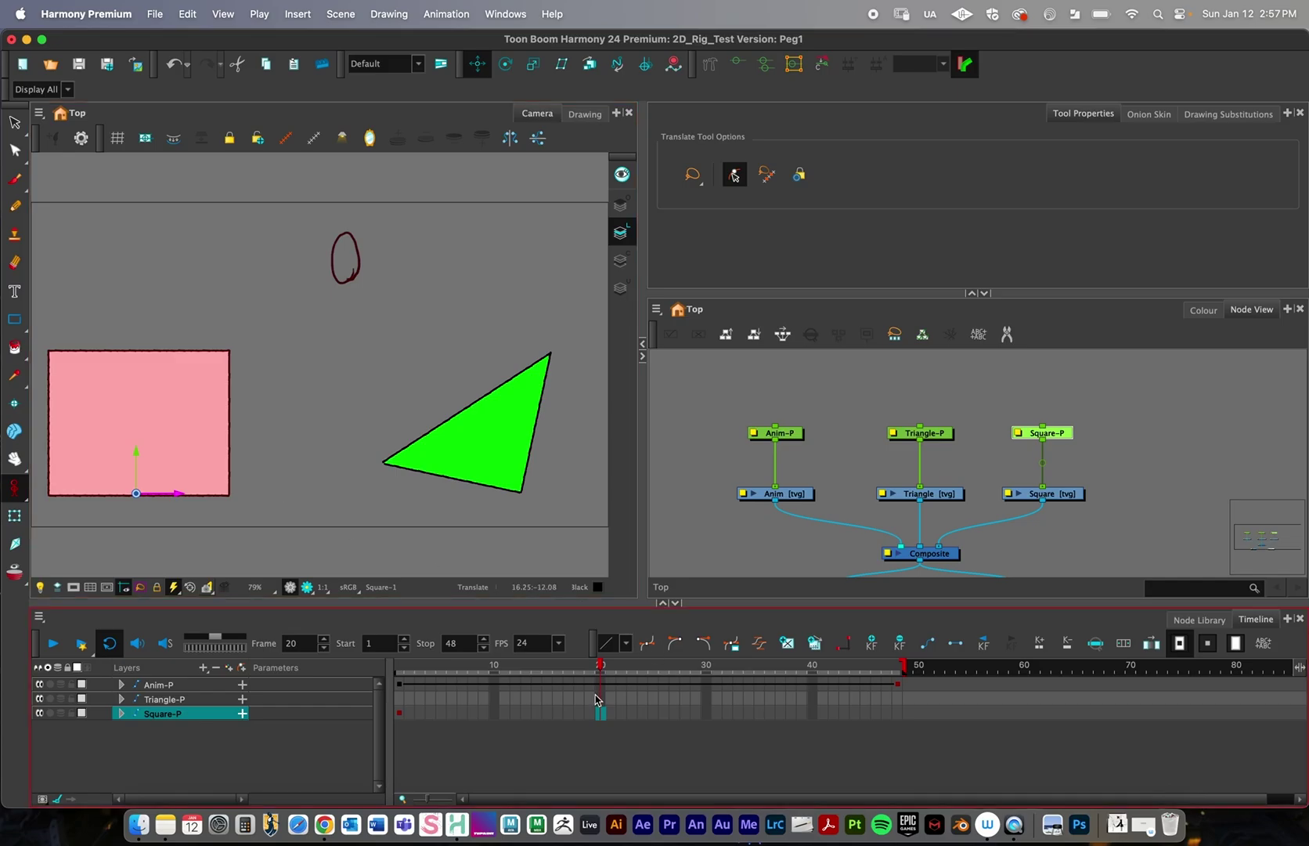
{"action": "left_click", "coordinate": [16, 489]}
{"action": "left_click", "coordinate": [94, 483]}
{"action": "left_click", "coordinate": [14, 515]}
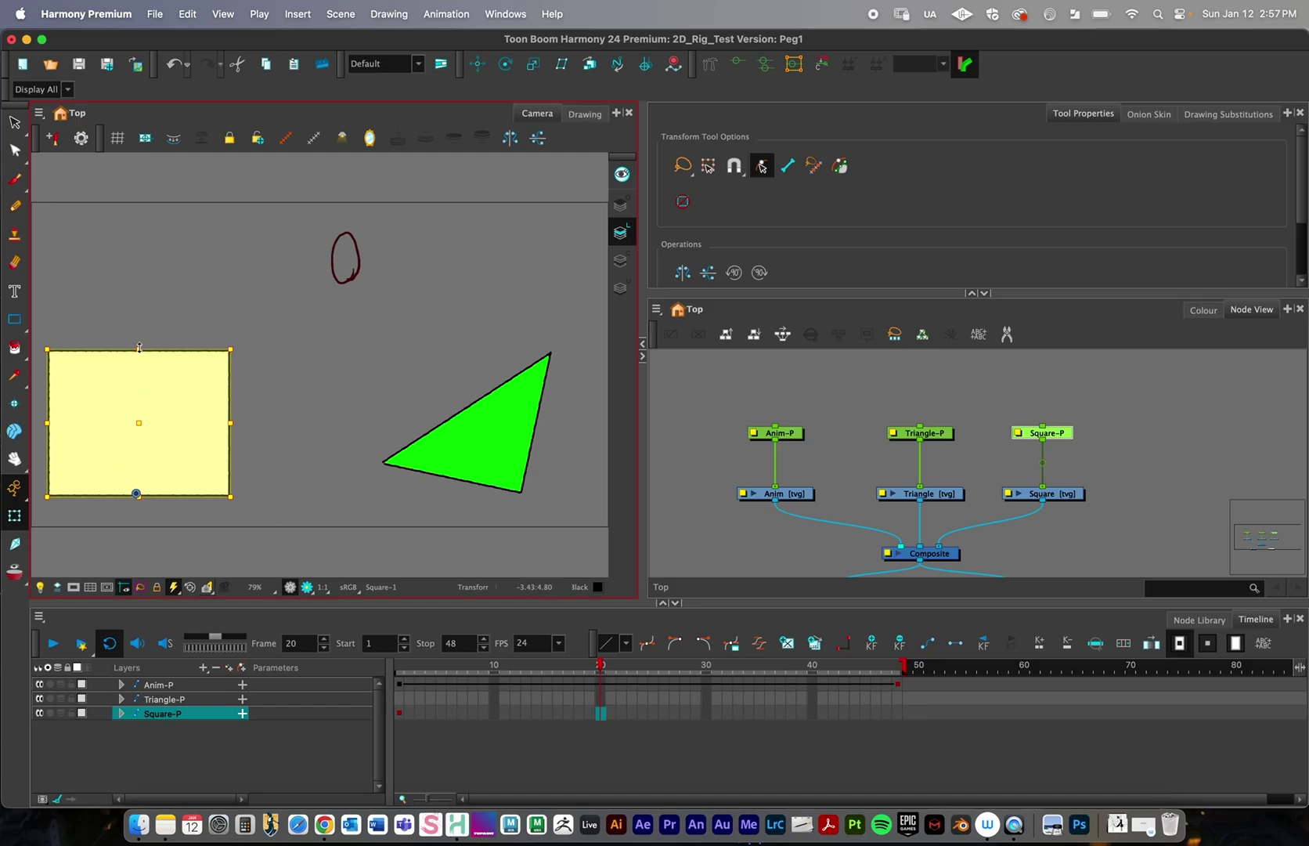
{"action": "left_click_drag", "start_coordinate": [140, 347], "coordinate": [139, 452]}
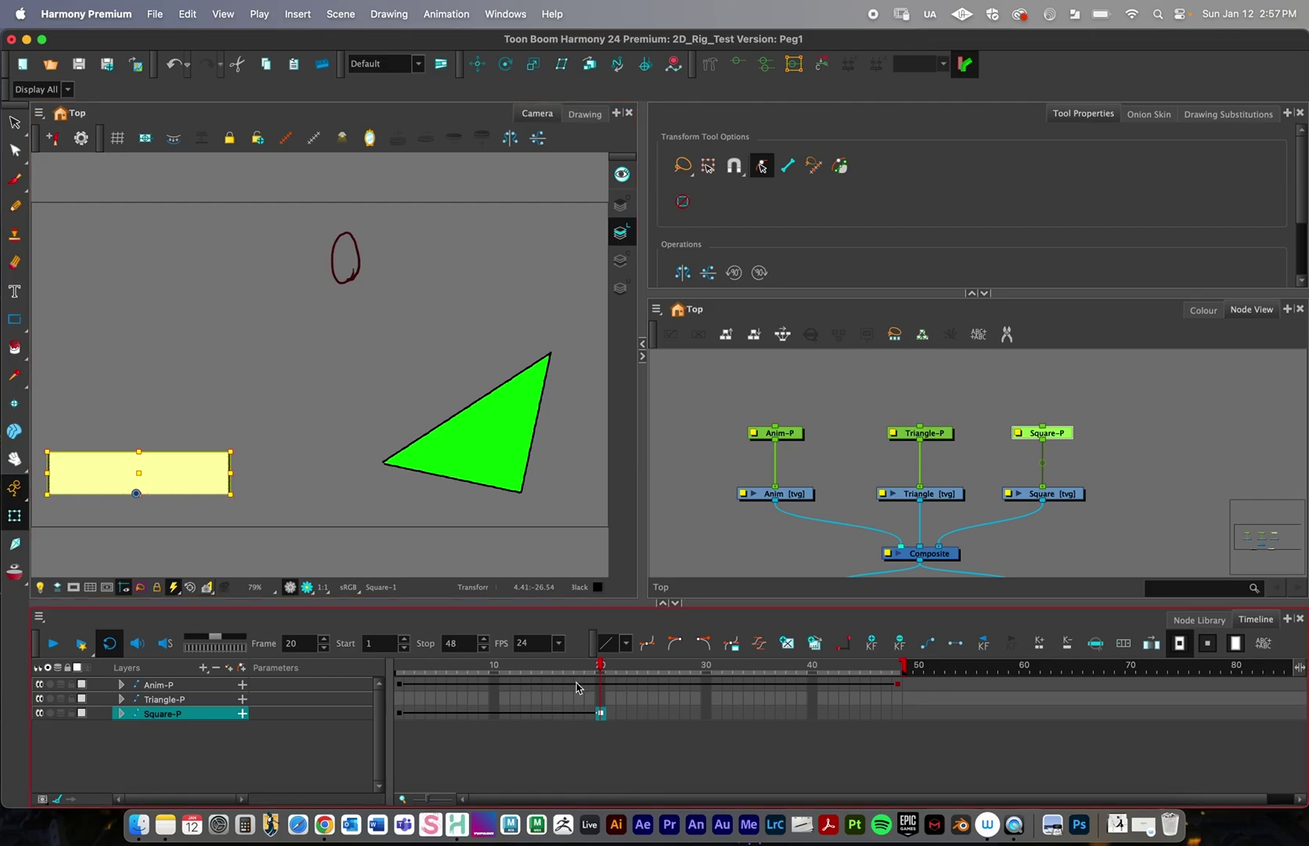
- Stretch the rectangle back to a square at frame 34, then squash it flat at frame 48
{"action": "left_click", "coordinate": [610, 664]}
{"action": "left_click_drag", "start_coordinate": [610, 665], "coordinate": [749, 665]}
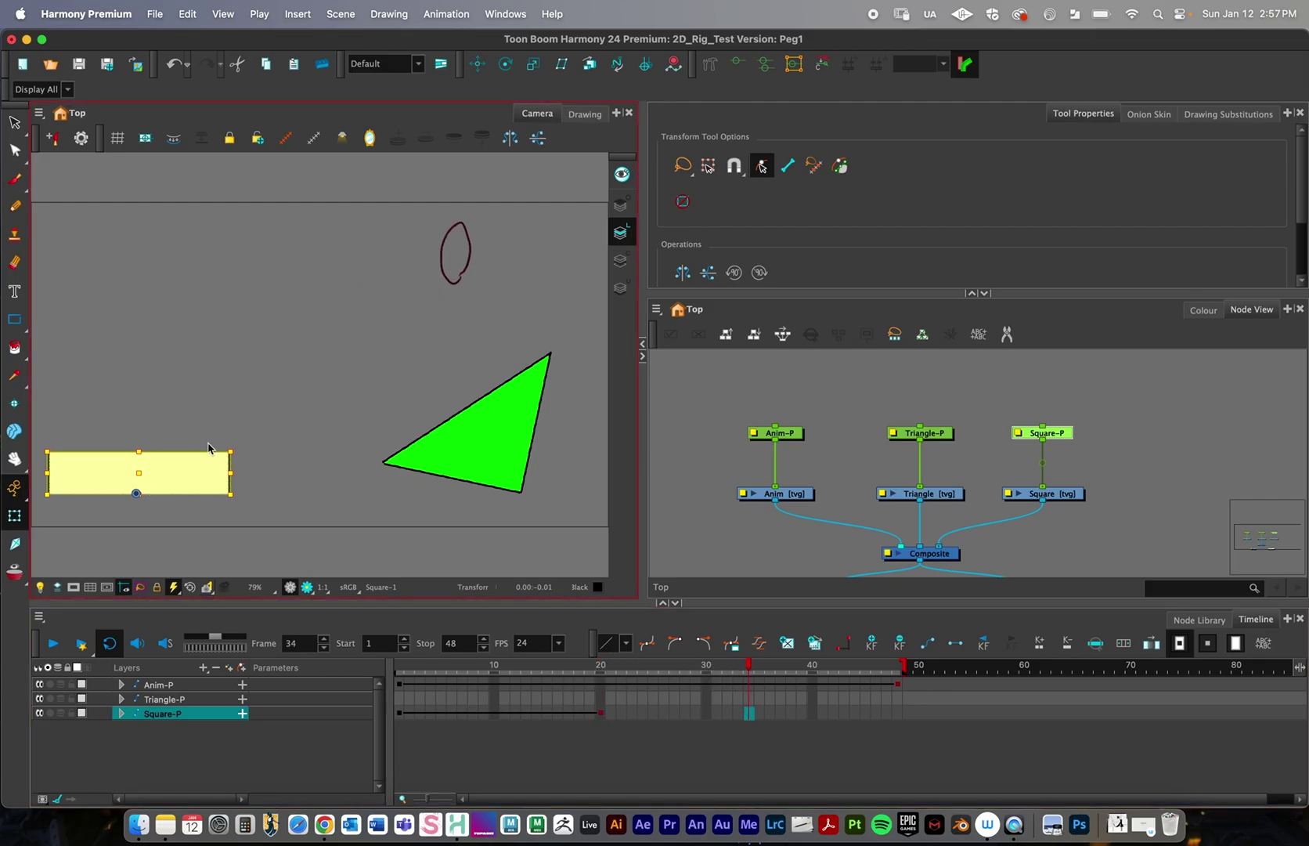
{"action": "left_click_drag", "start_coordinate": [139, 451], "coordinate": [138, 298]}
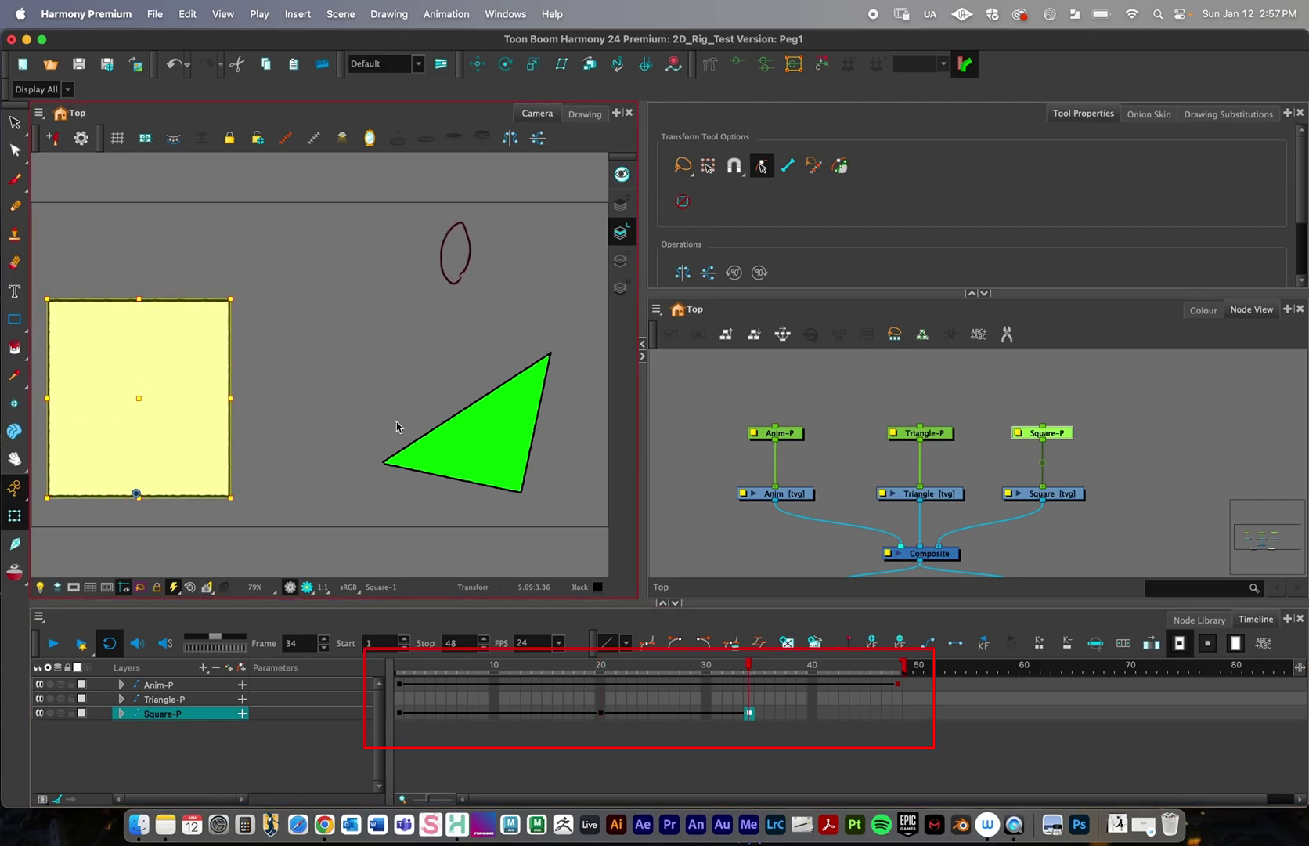
{"action": "left_click", "coordinate": [400, 713]}
{"action": "left_click", "coordinate": [898, 713]}
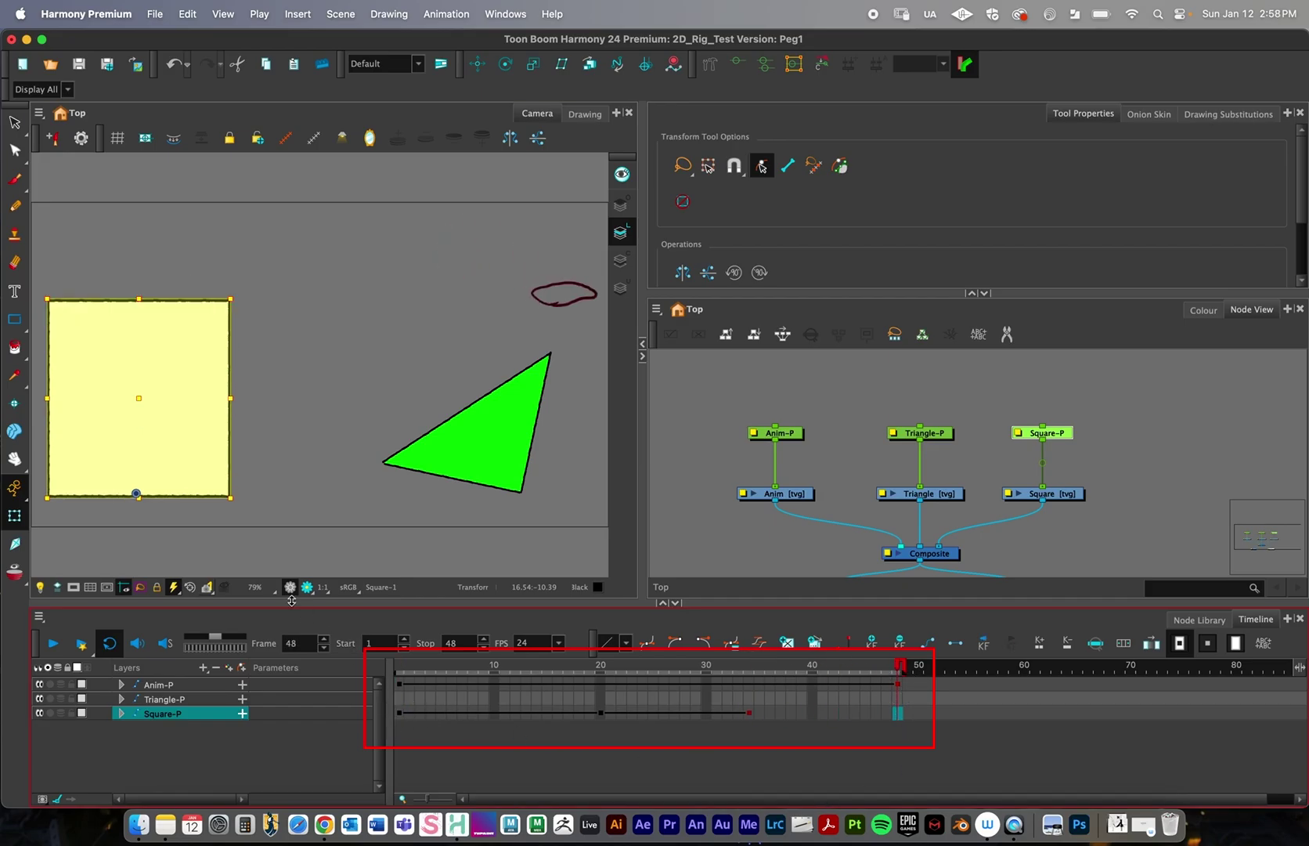
{"action": "left_click_drag", "start_coordinate": [138, 298], "coordinate": [143, 397]}
- Play back the square's animation from frame 1 and stop it
{"action": "left_click", "coordinate": [400, 713]}
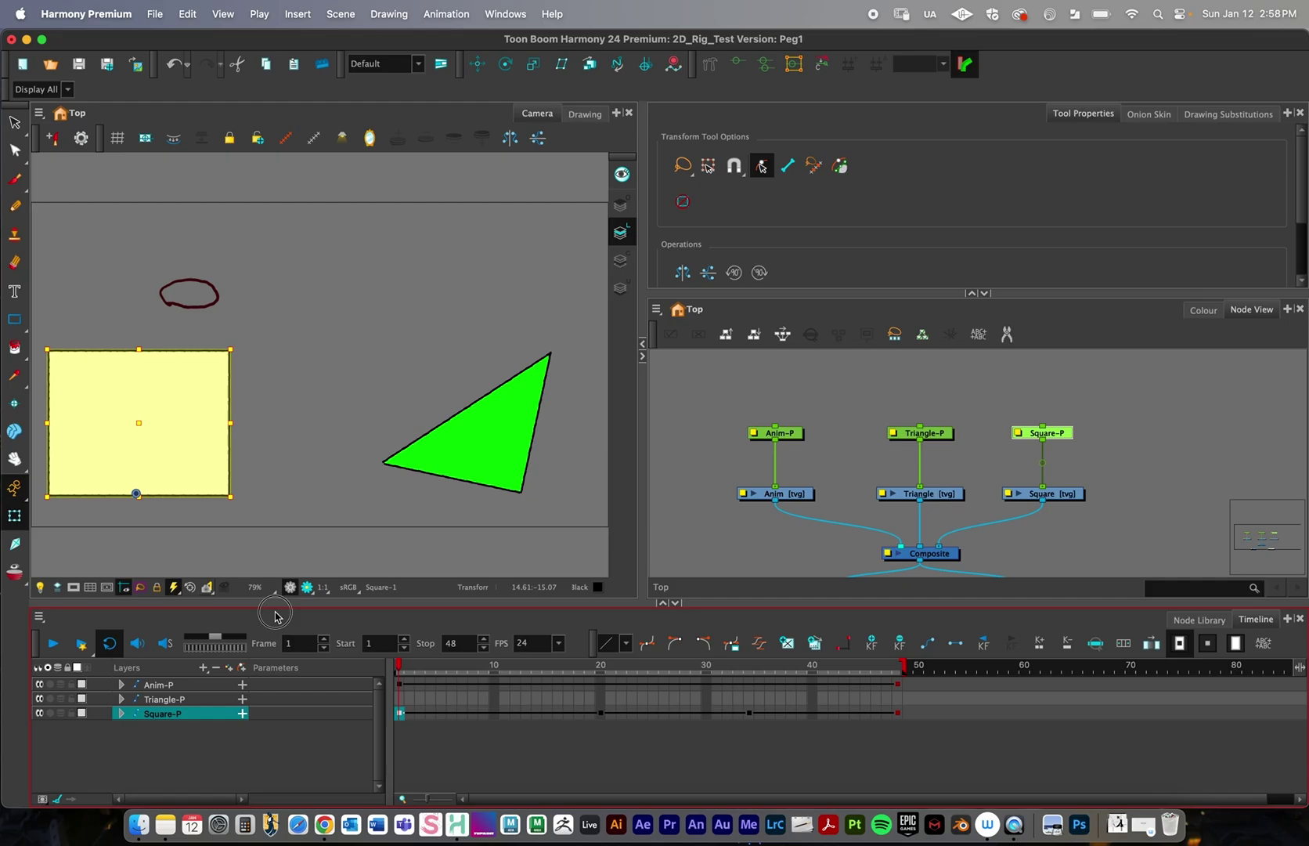
{"action": "left_click", "coordinate": [63, 642]}
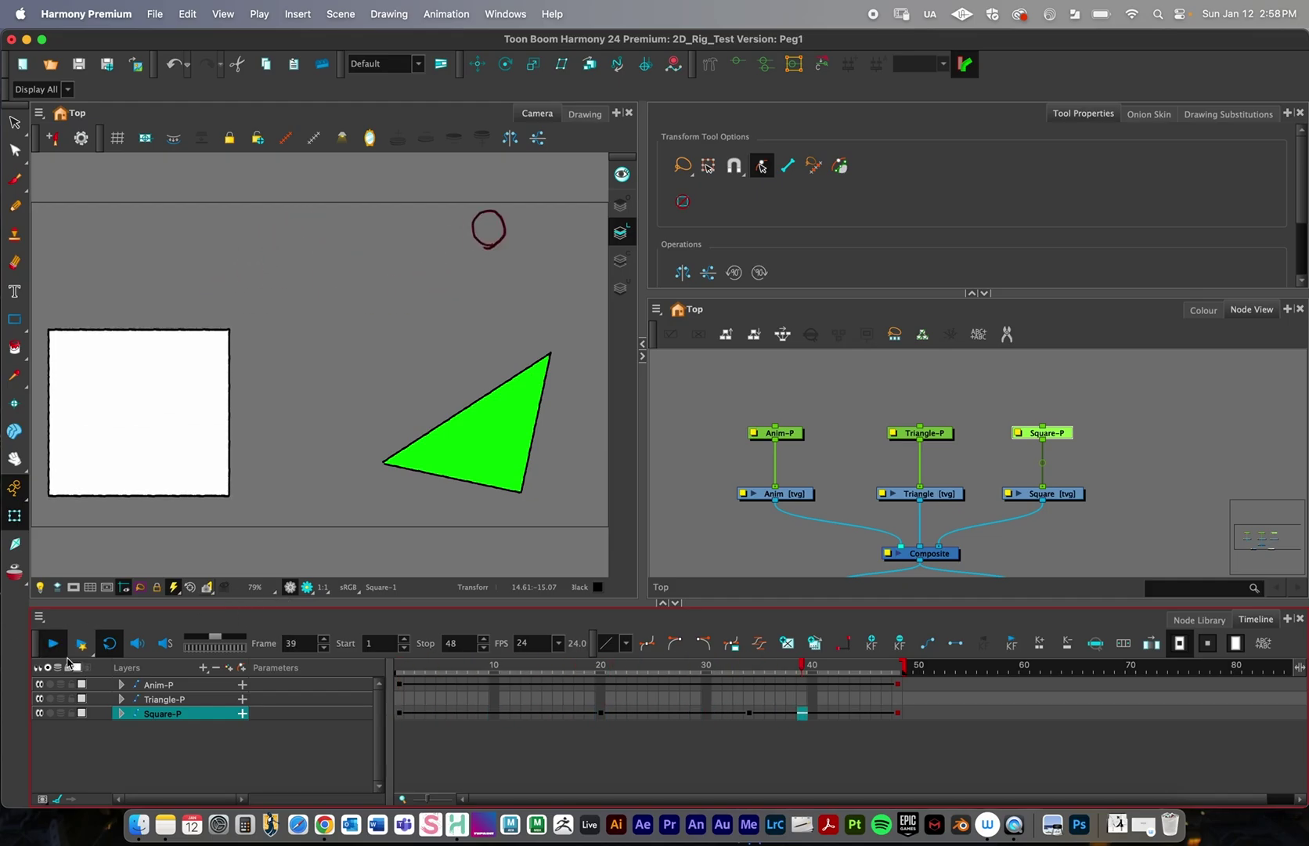
{"action": "left_click", "coordinate": [52, 643]}
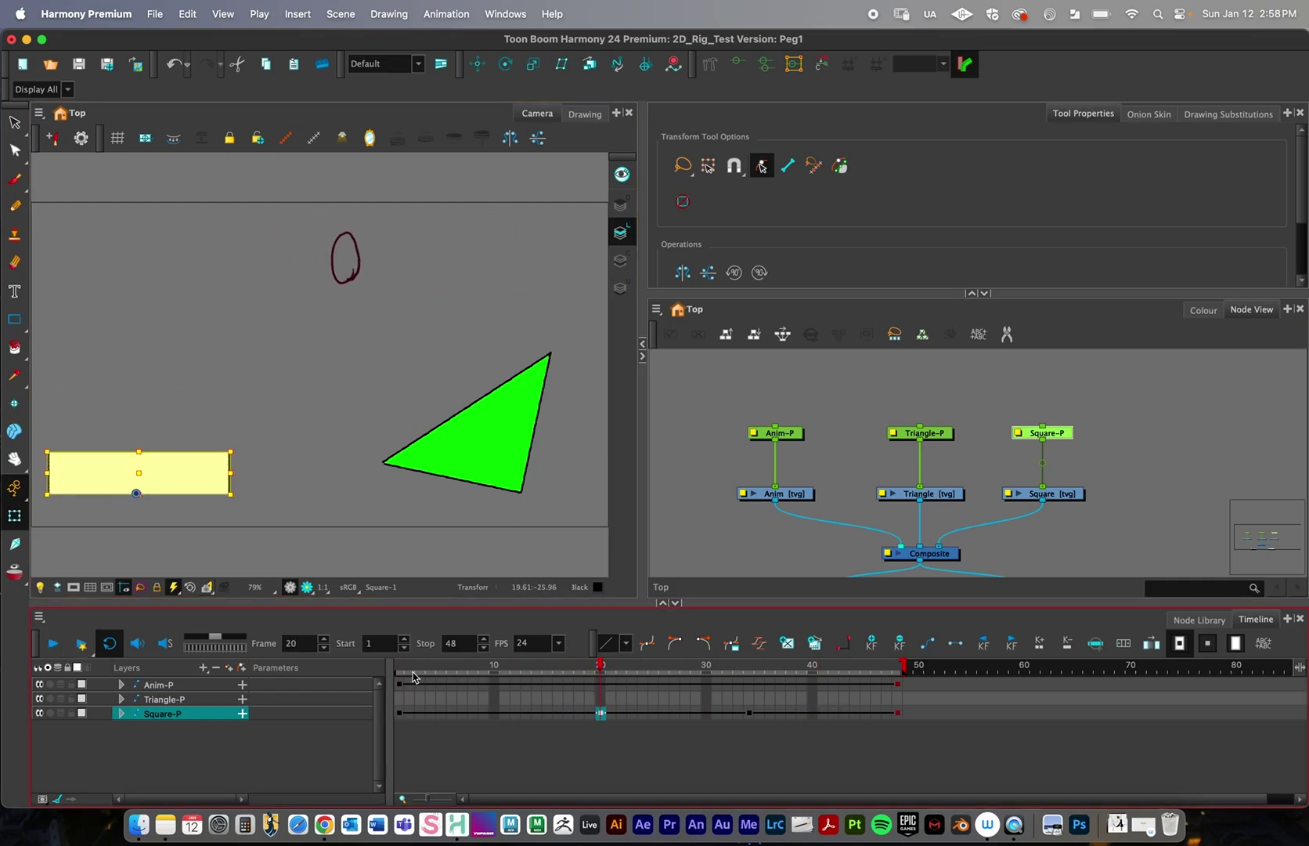
- Key Triangle-P at frame 1 and rotate the triangle clockwise at frame 48
{"action": "left_click", "coordinate": [181, 697]}
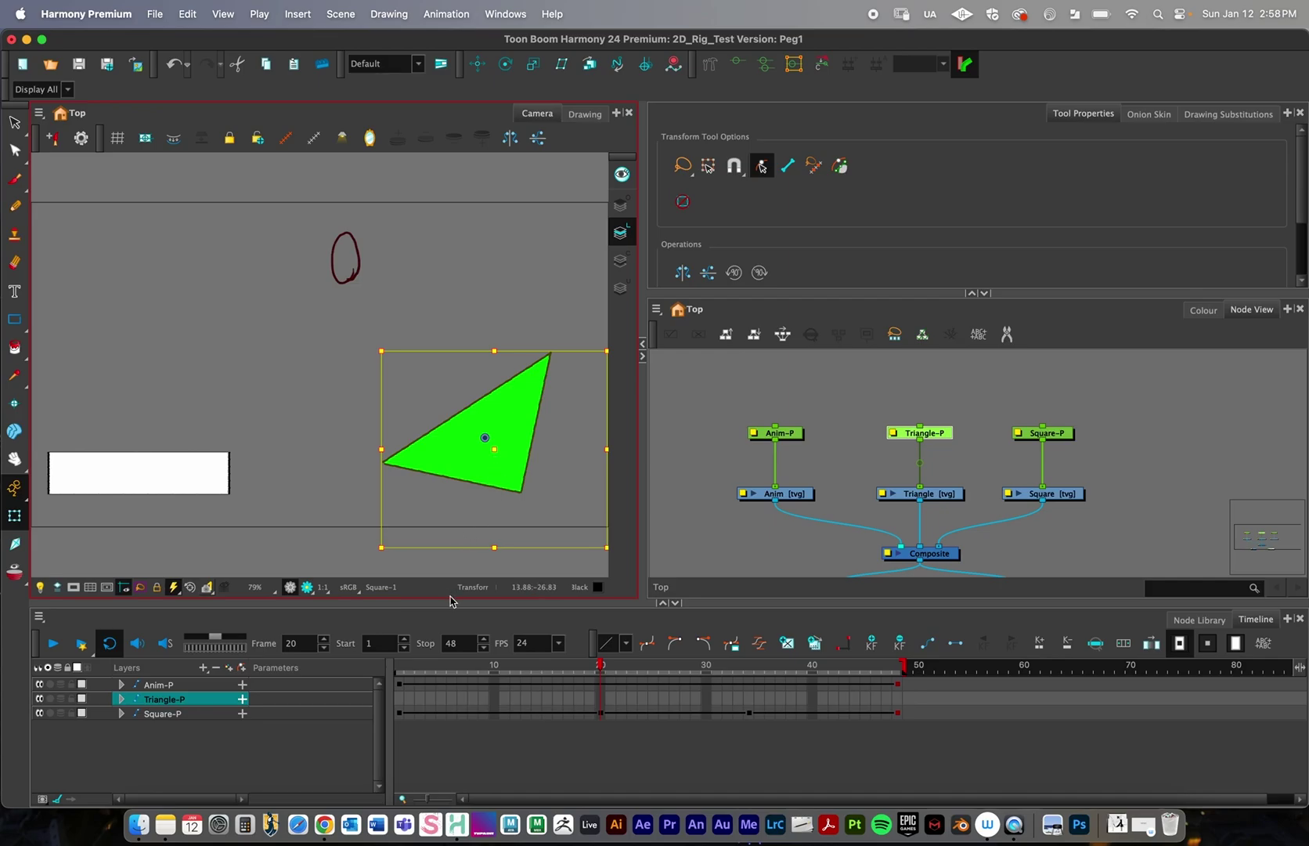
{"action": "left_click", "coordinate": [398, 694]}
{"action": "left_click", "coordinate": [872, 642]}
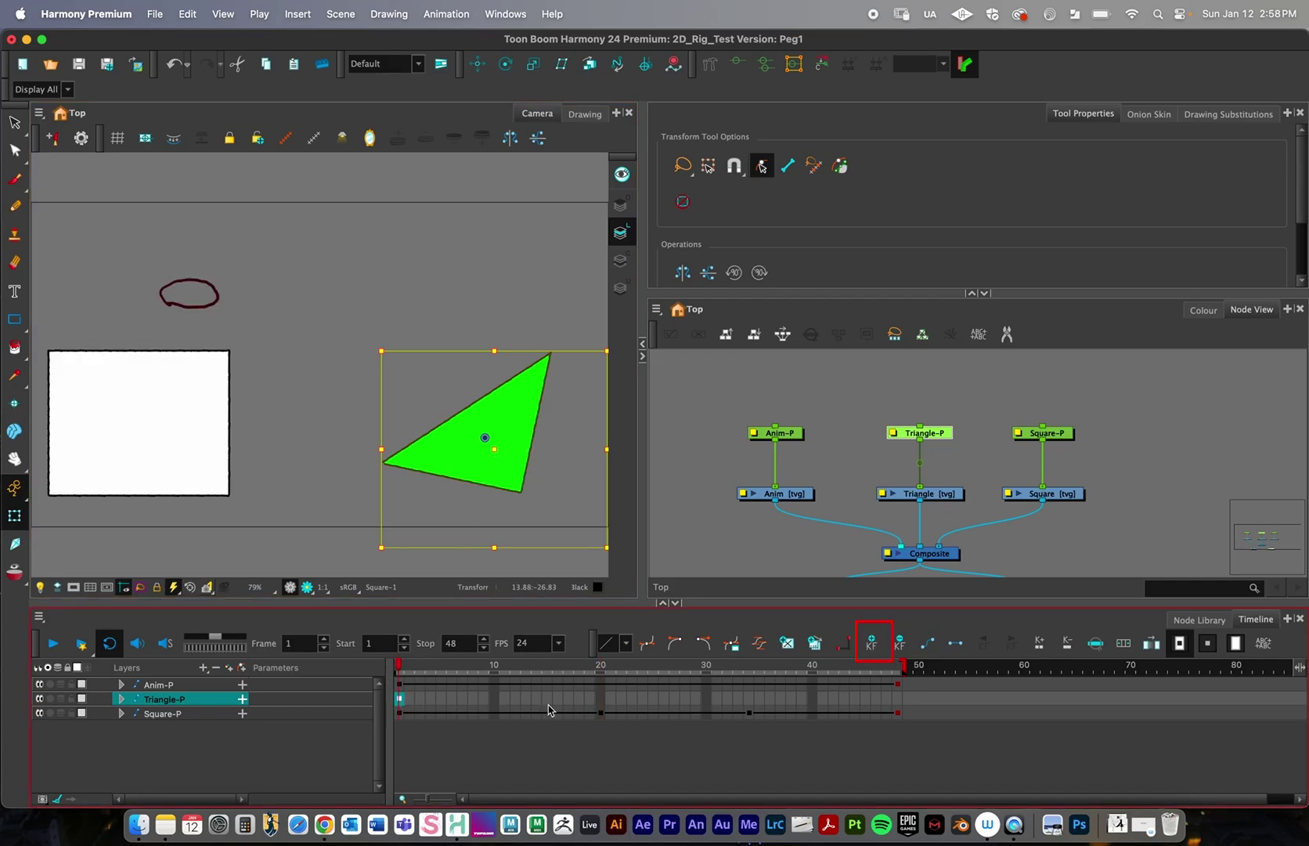
{"action": "left_click_drag", "start_coordinate": [400, 666], "coordinate": [899, 697]}
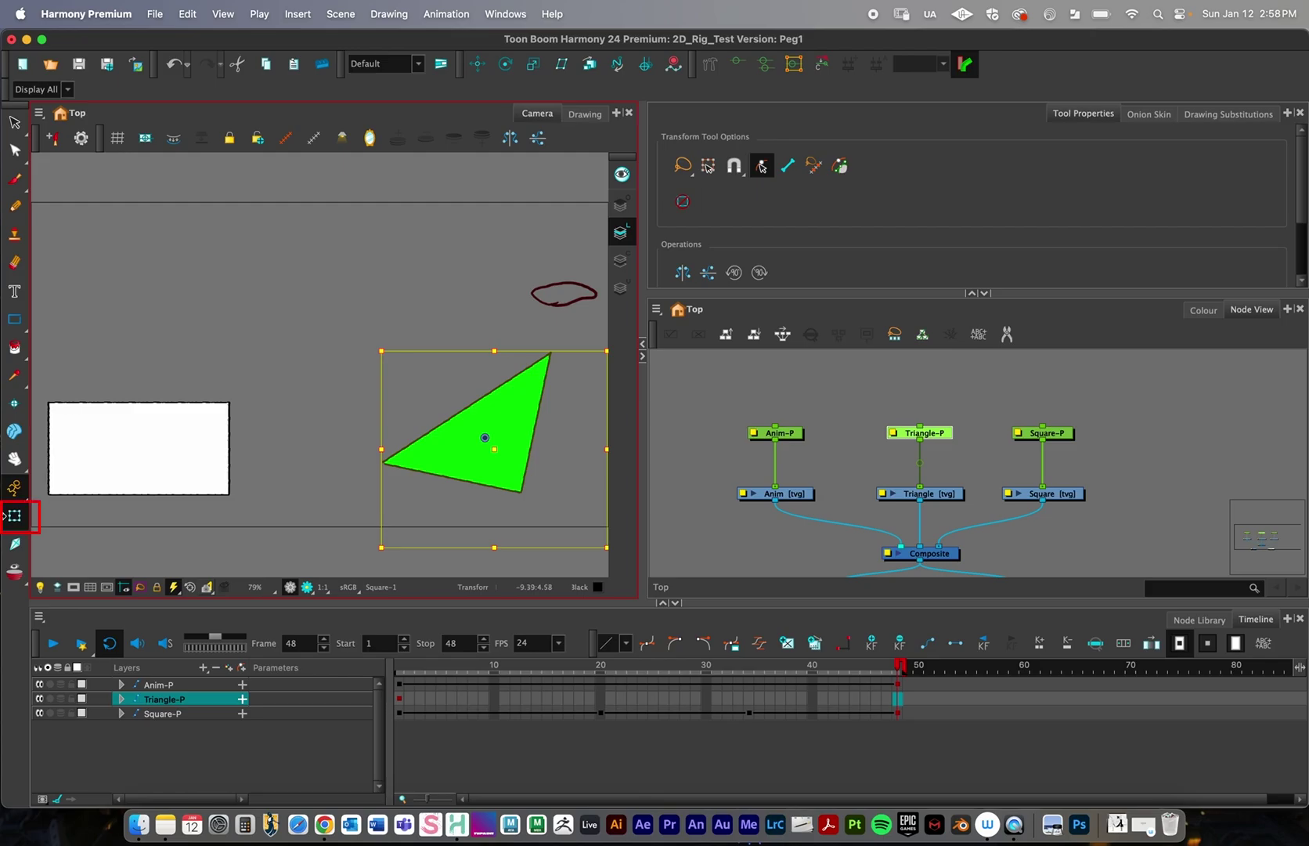
{"action": "left_click_drag", "start_coordinate": [379, 340], "coordinate": [278, 391]}
- Preview the triangle's rotation, then box-select the Anim-P, Triangle-P and Square-P pegs
{"action": "left_click", "coordinate": [400, 667]}
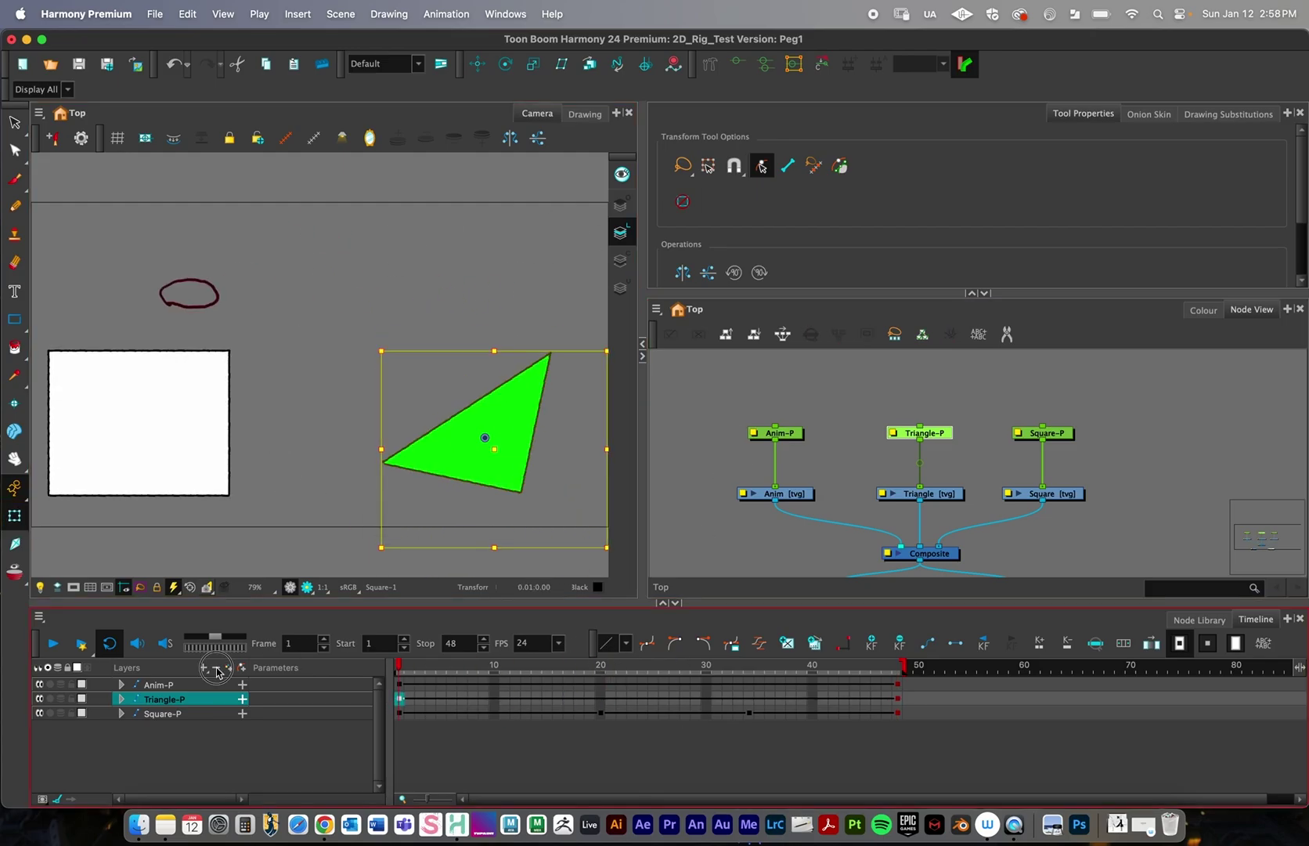
{"action": "left_click", "coordinate": [52, 642]}
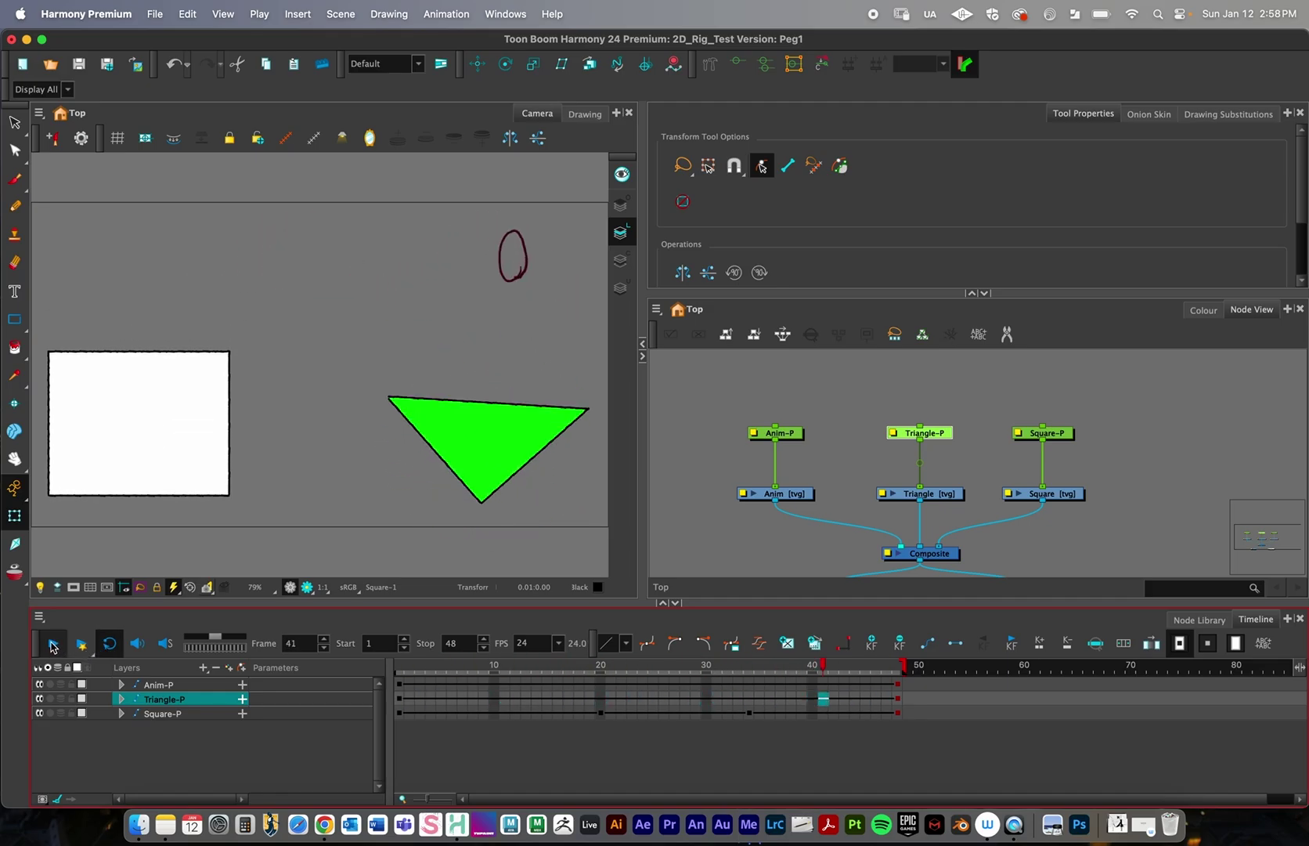
{"action": "left_click", "coordinate": [938, 474]}
{"action": "scroll", "coordinate": [874, 473], "scroll_direction": "up", "scroll_amount": 2}
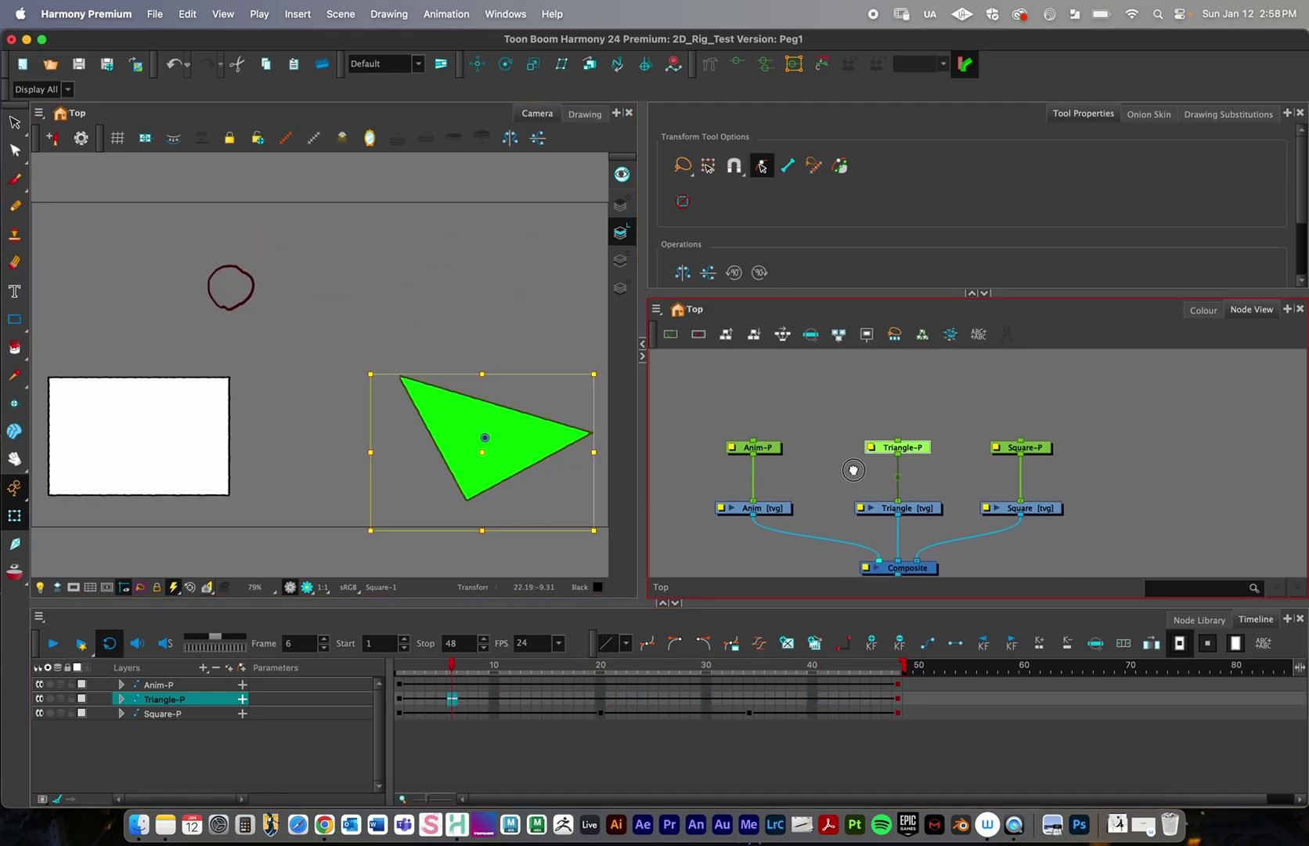
{"action": "left_click_drag", "start_coordinate": [717, 428], "coordinate": [1155, 468]}
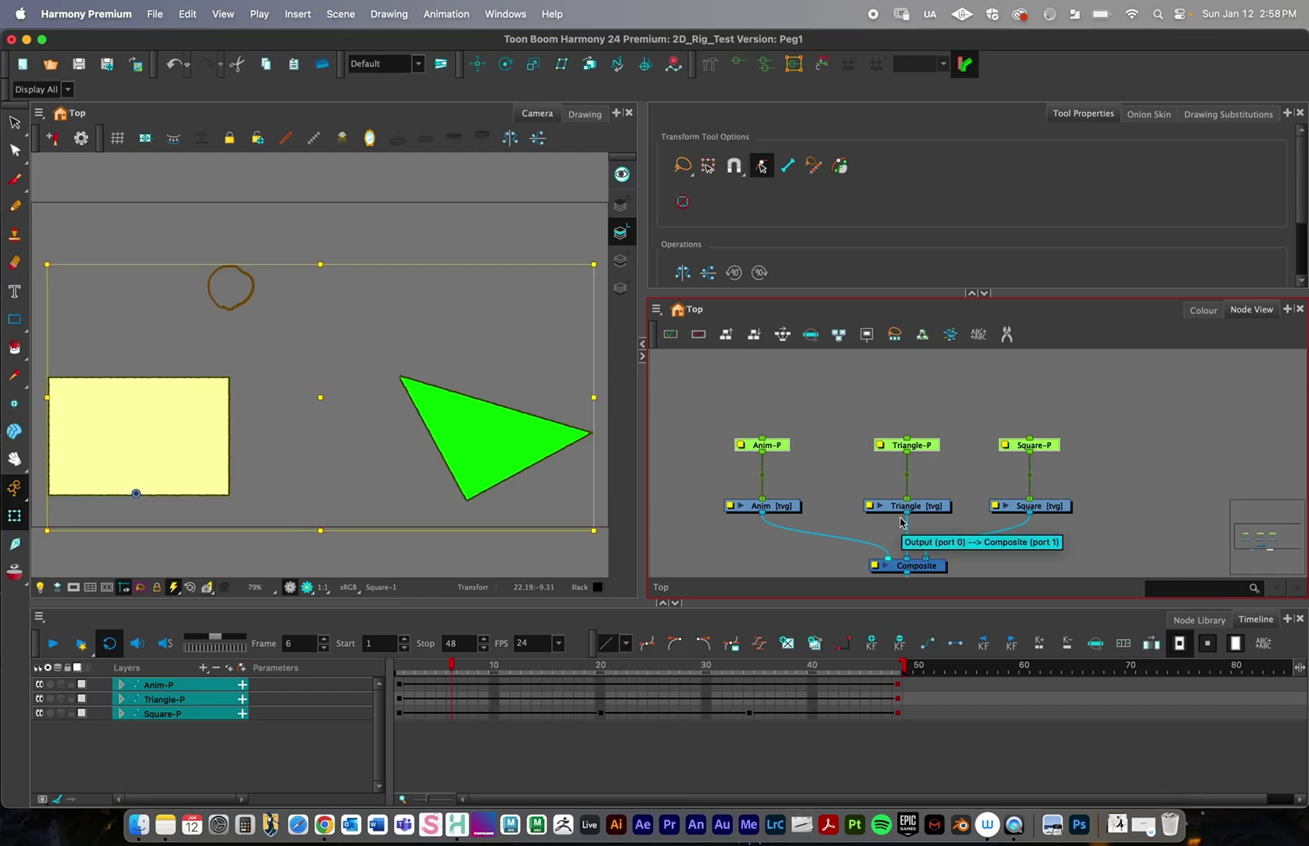
- Select the Anim-P, Triangle-P and Square-P peg nodes together
{"action": "left_click", "coordinate": [655, 526]}
{"action": "mouse_move", "coordinate": [706, 408]}
{"action": "left_mouse_down"}
{"action": "mouse_move", "coordinate": [841, 447]}
{"action": "mouse_move", "coordinate": [1158, 458]}
{"action": "left_mouse_up"}
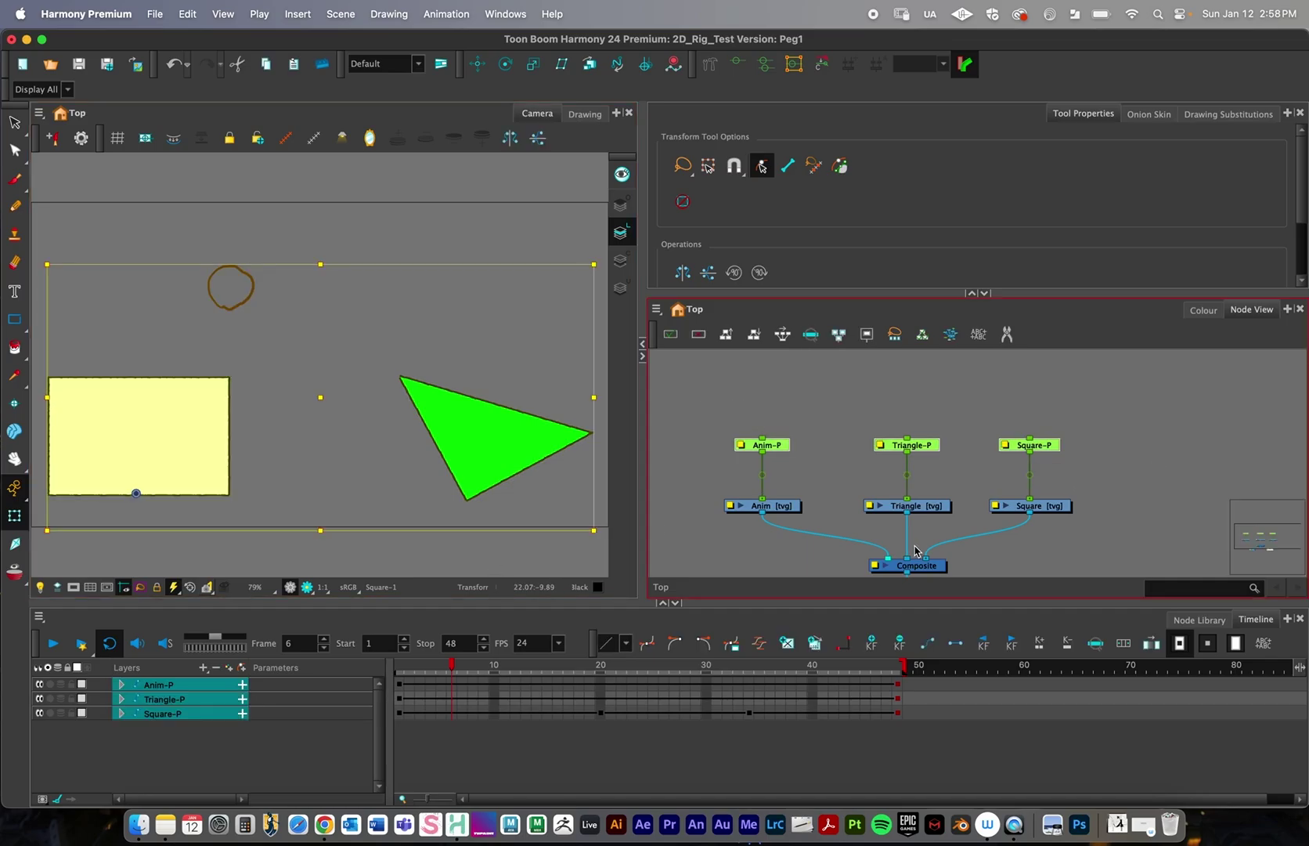
{"action": "left_click", "coordinate": [1163, 471]}
{"action": "key", "text": "ctrl+a"}
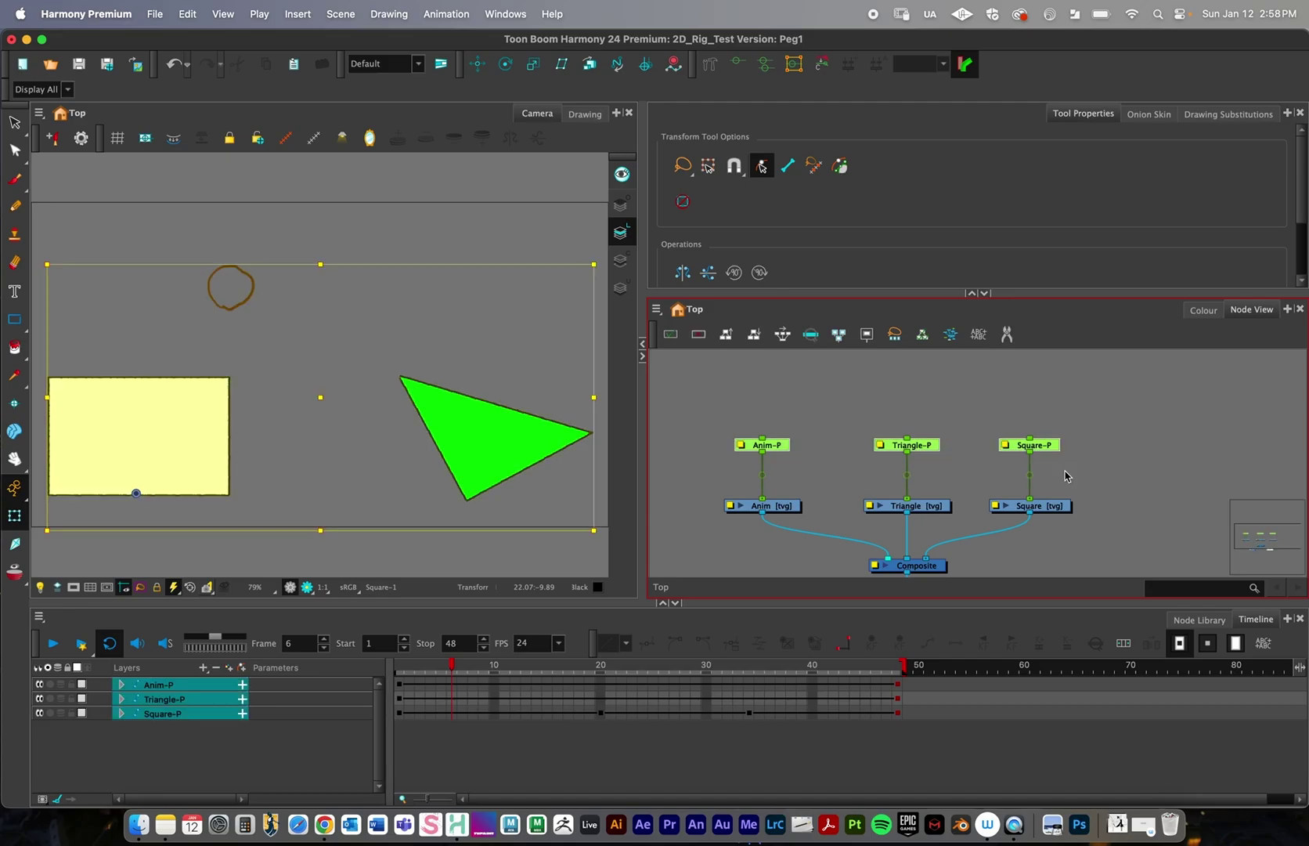
{"action": "left_click", "coordinate": [736, 450]}
{"action": "left_click", "coordinate": [783, 447]}
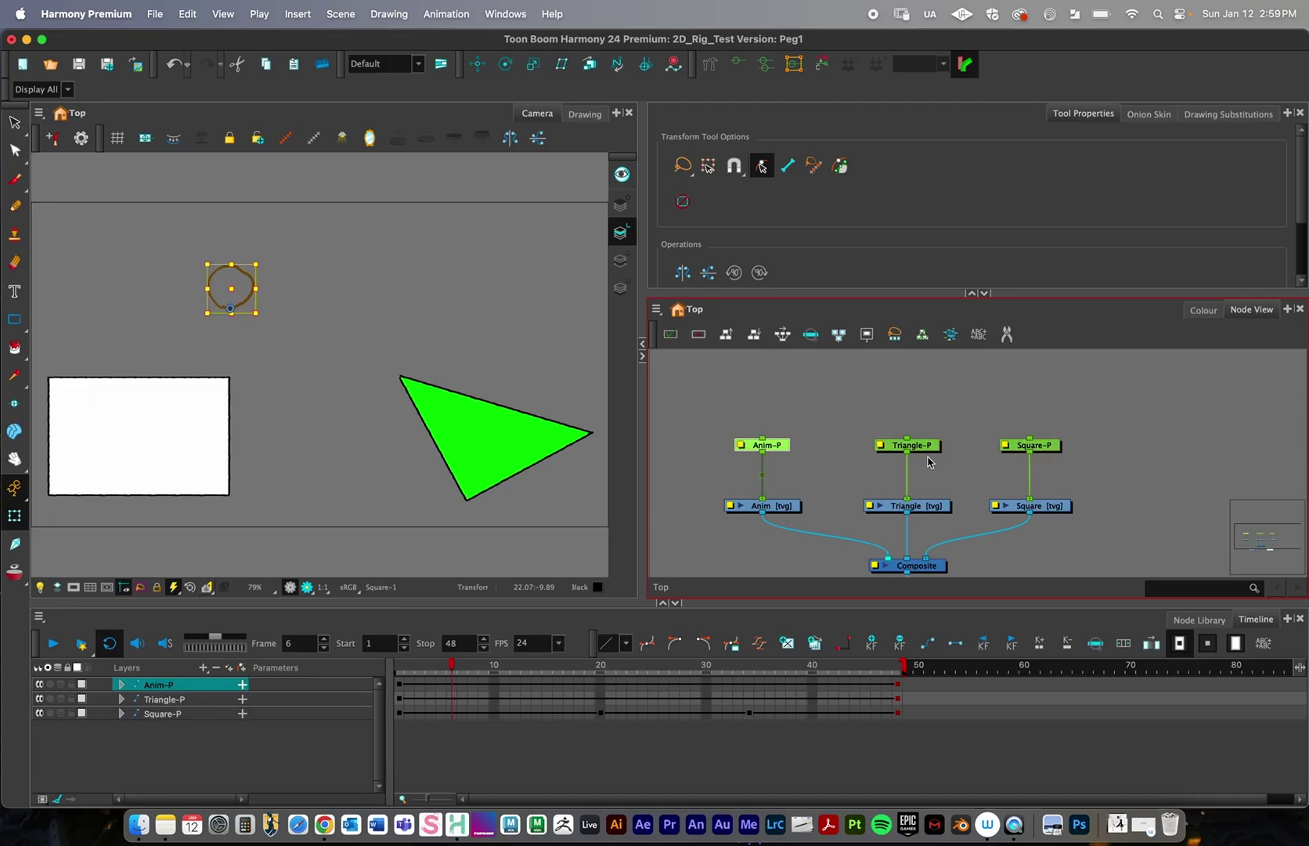
{"action": "left_click", "coordinate": [932, 446], "text": "shift"}
{"action": "left_click", "coordinate": [1049, 447], "text": "shift"}
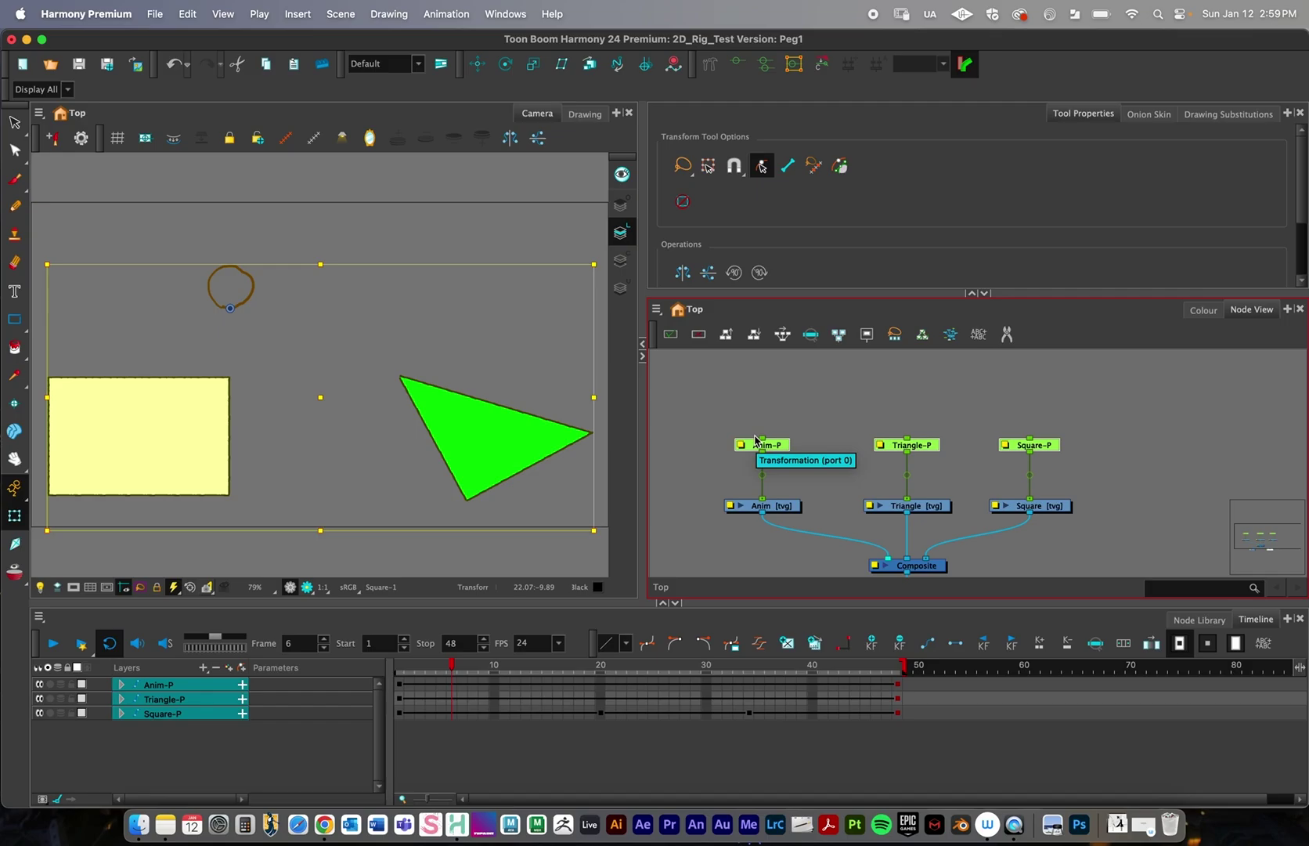
- Add a new parent Peg over the three pegs with Ctrl+P and tidy its position
{"action": "key", "text": "super+p"}
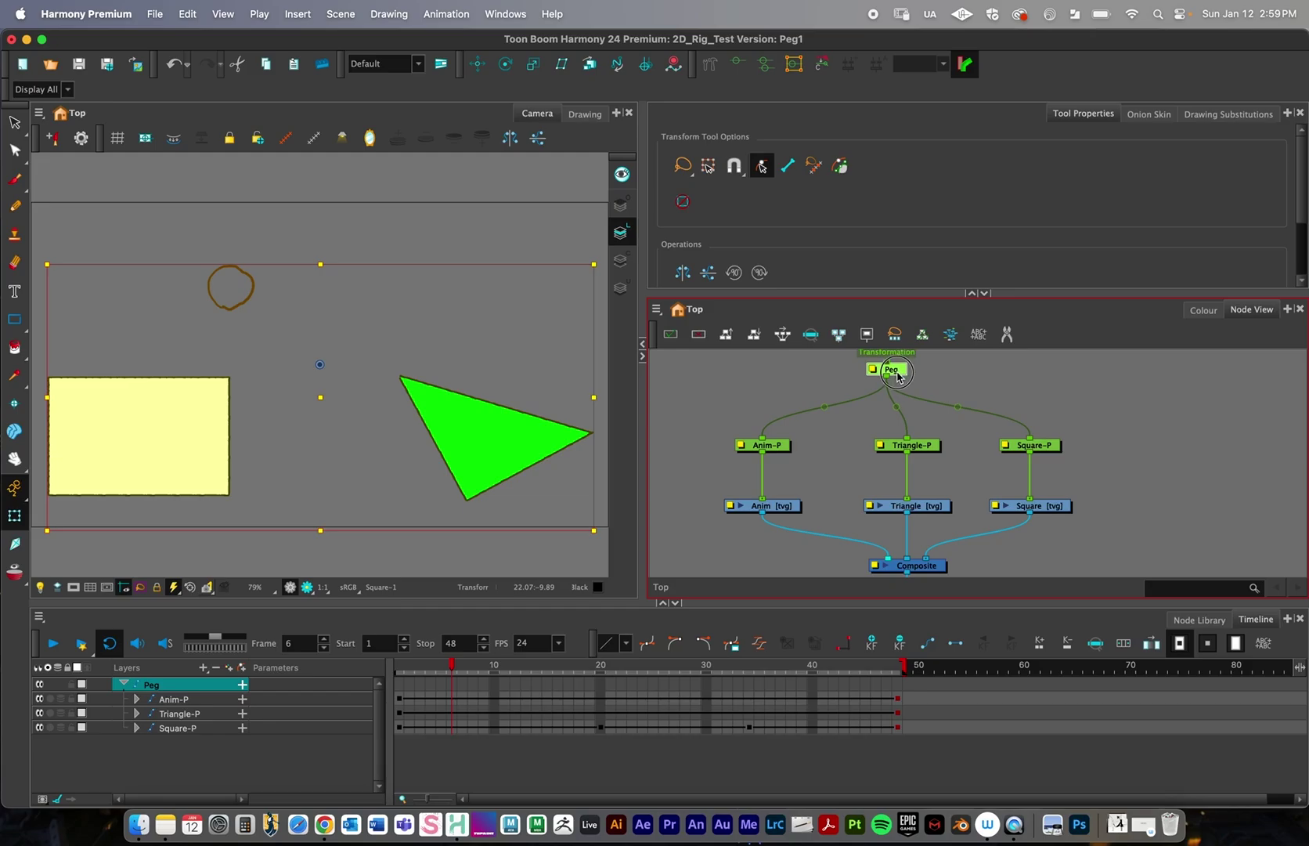
{"action": "left_click_drag", "start_coordinate": [896, 379], "coordinate": [907, 379]}
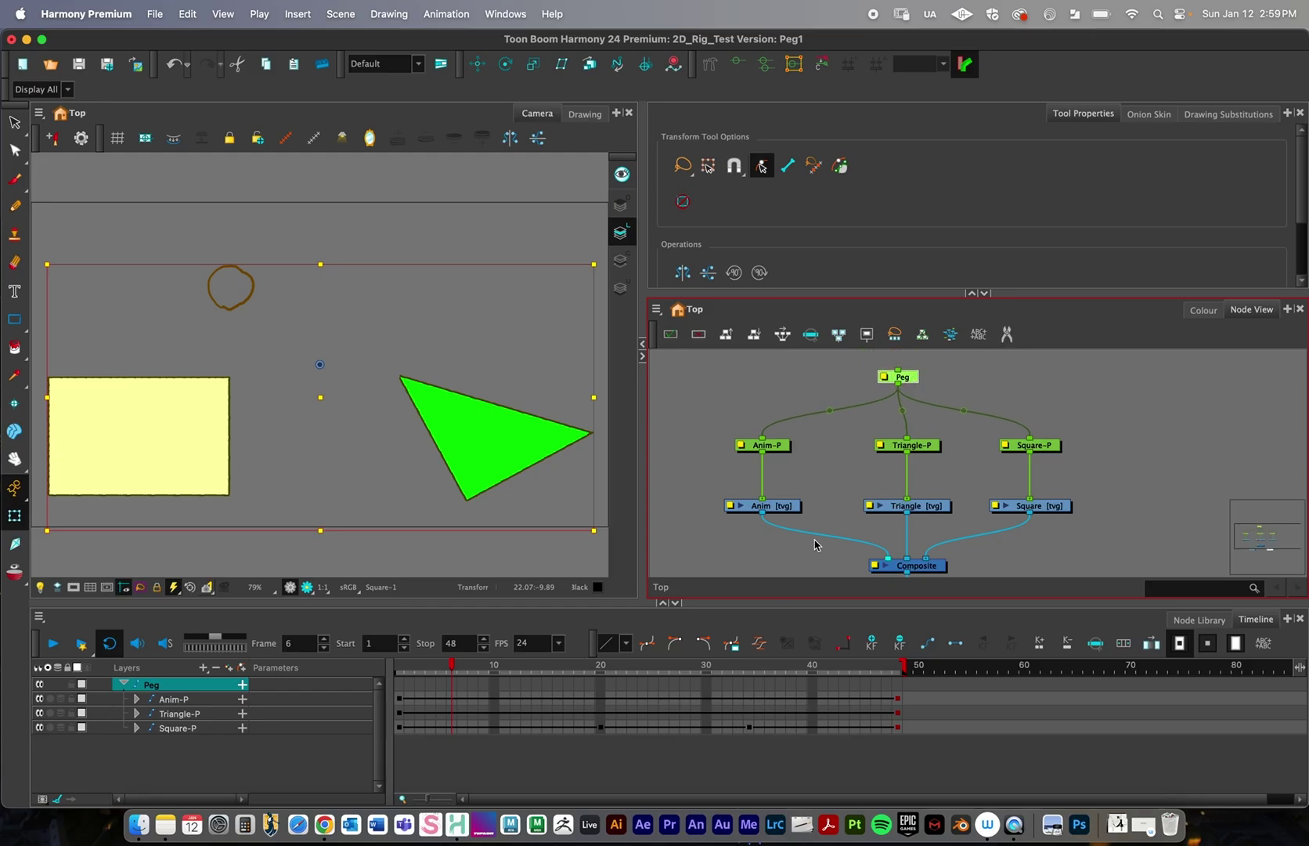
{"action": "left_click", "coordinate": [517, 603]}
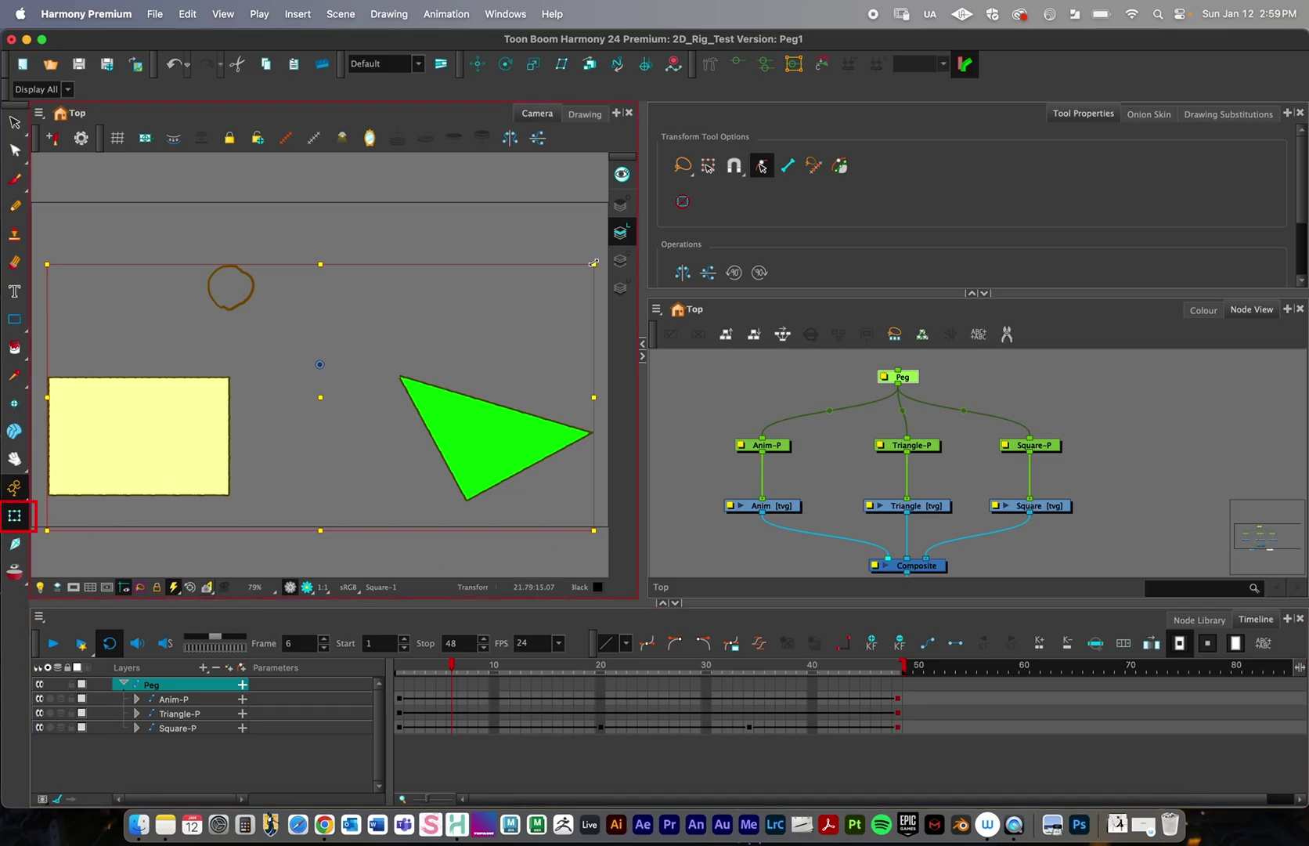
- At frame 1, shrink the whole group and move it left and down
{"action": "left_click", "coordinate": [449, 662]}
{"action": "left_click_drag", "start_coordinate": [449, 662], "coordinate": [399, 662]}
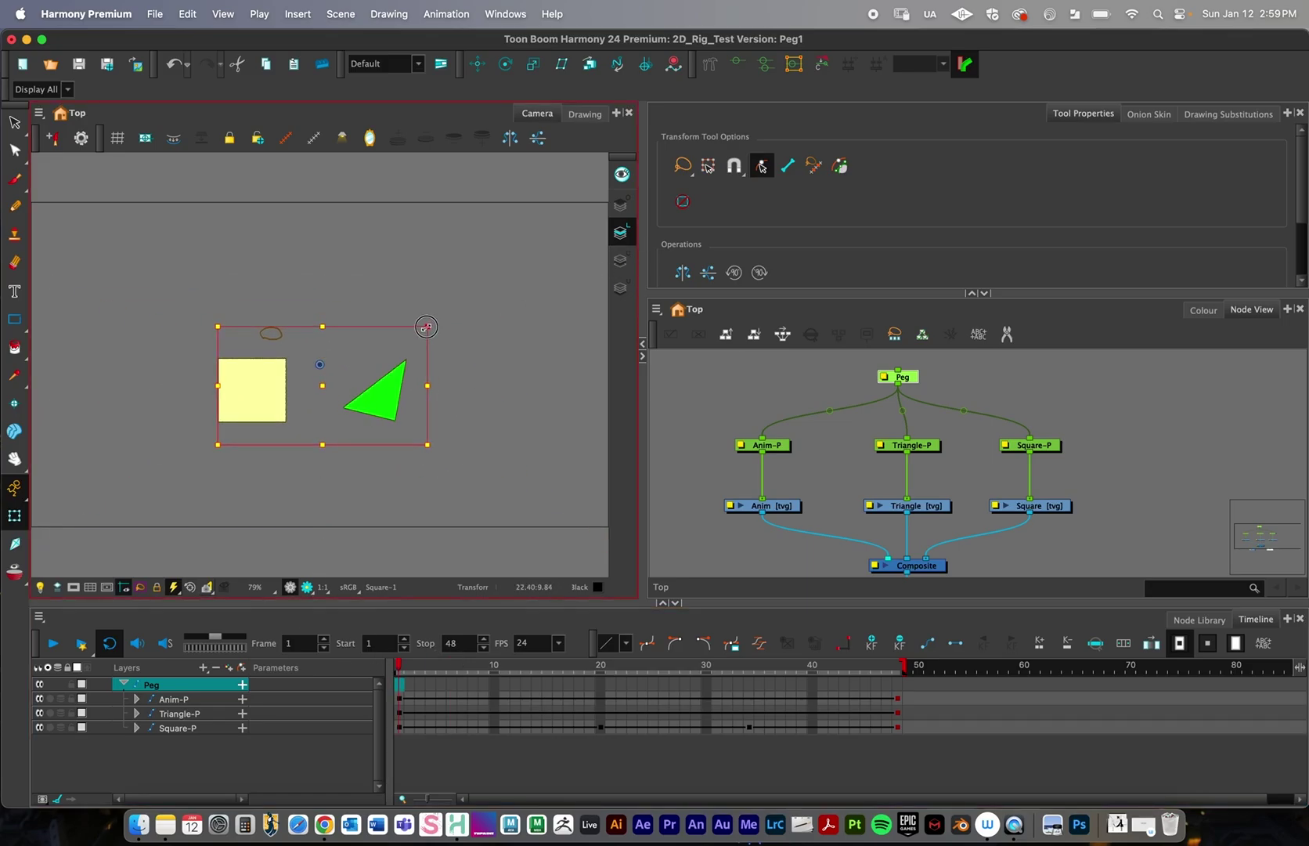
{"action": "key", "text": "super+z"}
{"action": "left_click_drag", "start_coordinate": [600, 277], "coordinate": [459, 322]}
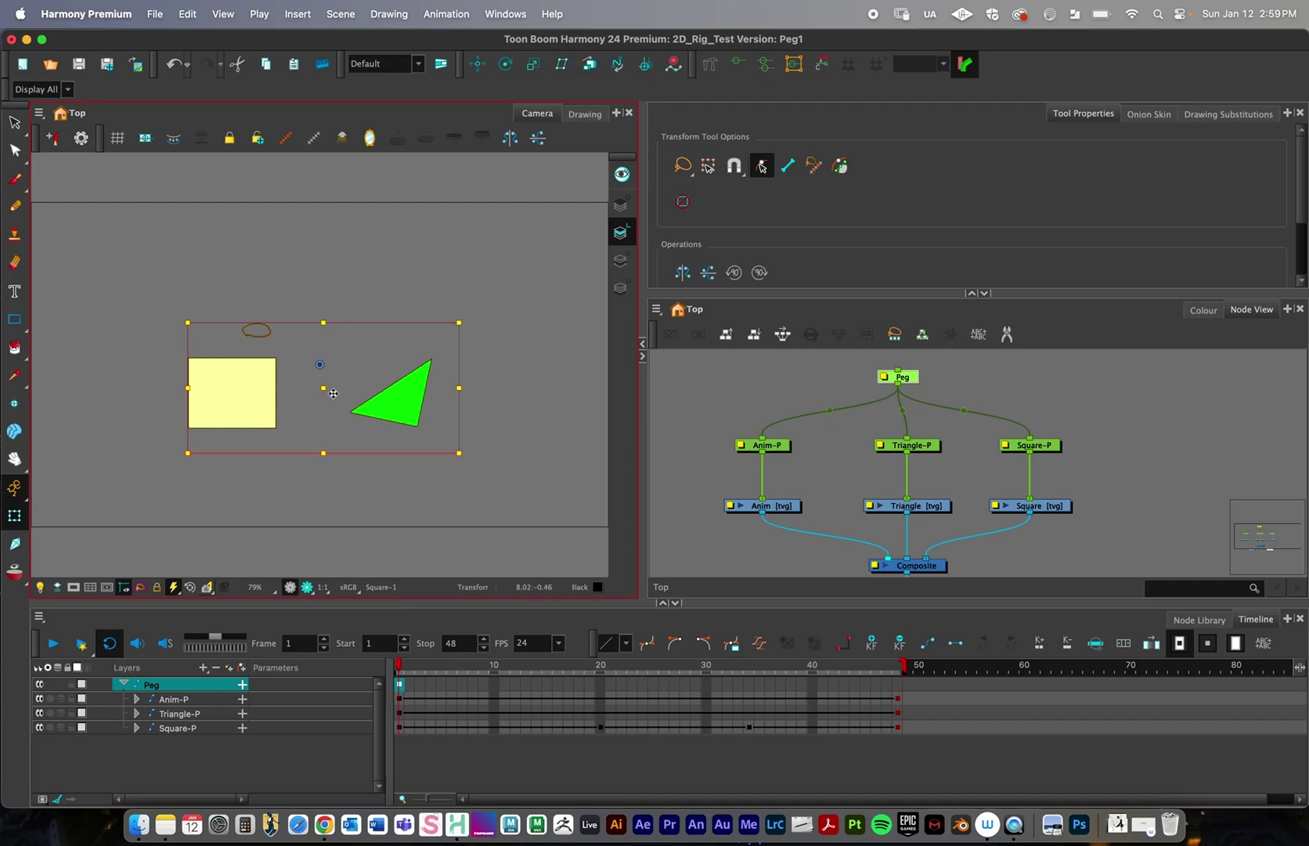
{"action": "left_click_drag", "start_coordinate": [333, 393], "coordinate": [195, 423]}
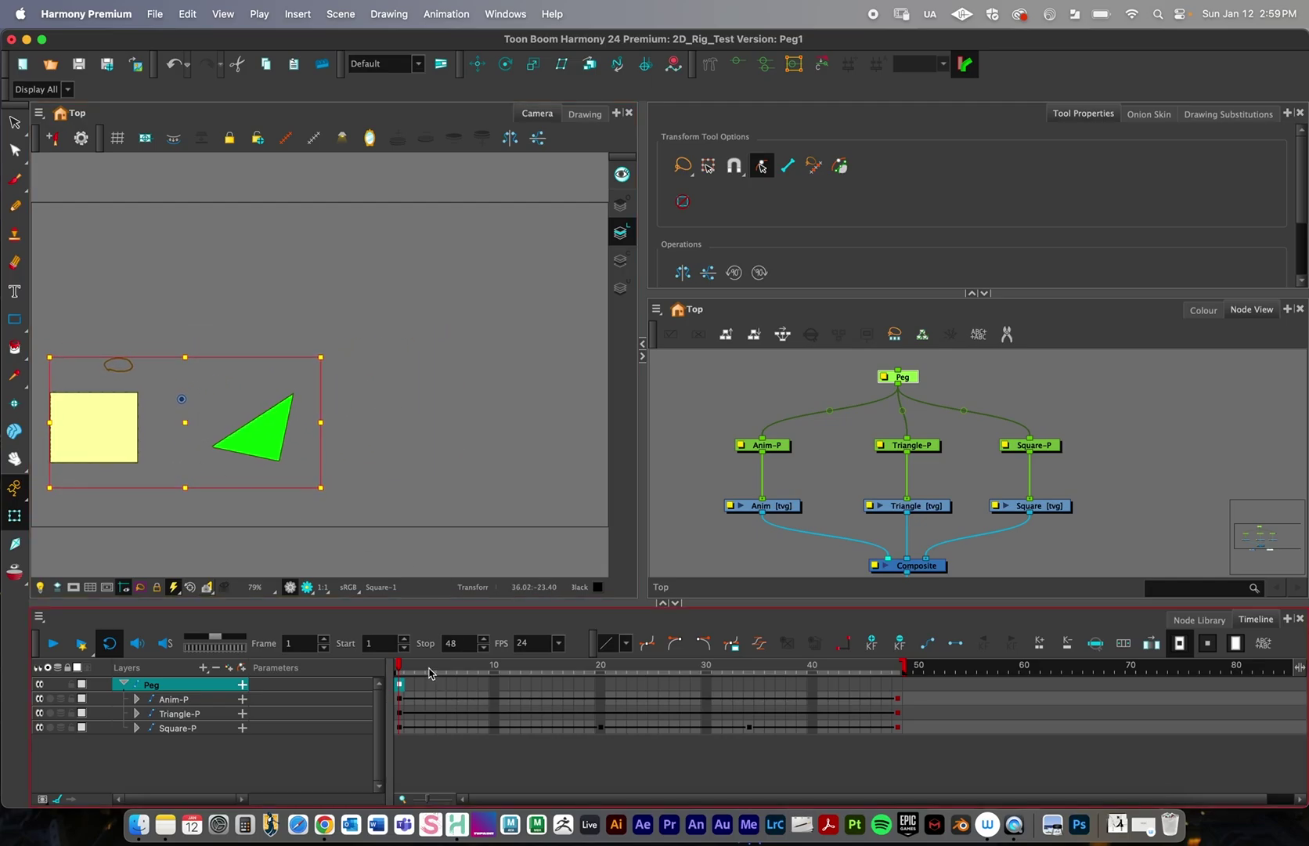
- Move the group up-right at frame 24, then down-right and larger at frame 48, and play it back
{"action": "left_click_drag", "start_coordinate": [407, 664], "coordinate": [633, 663]}
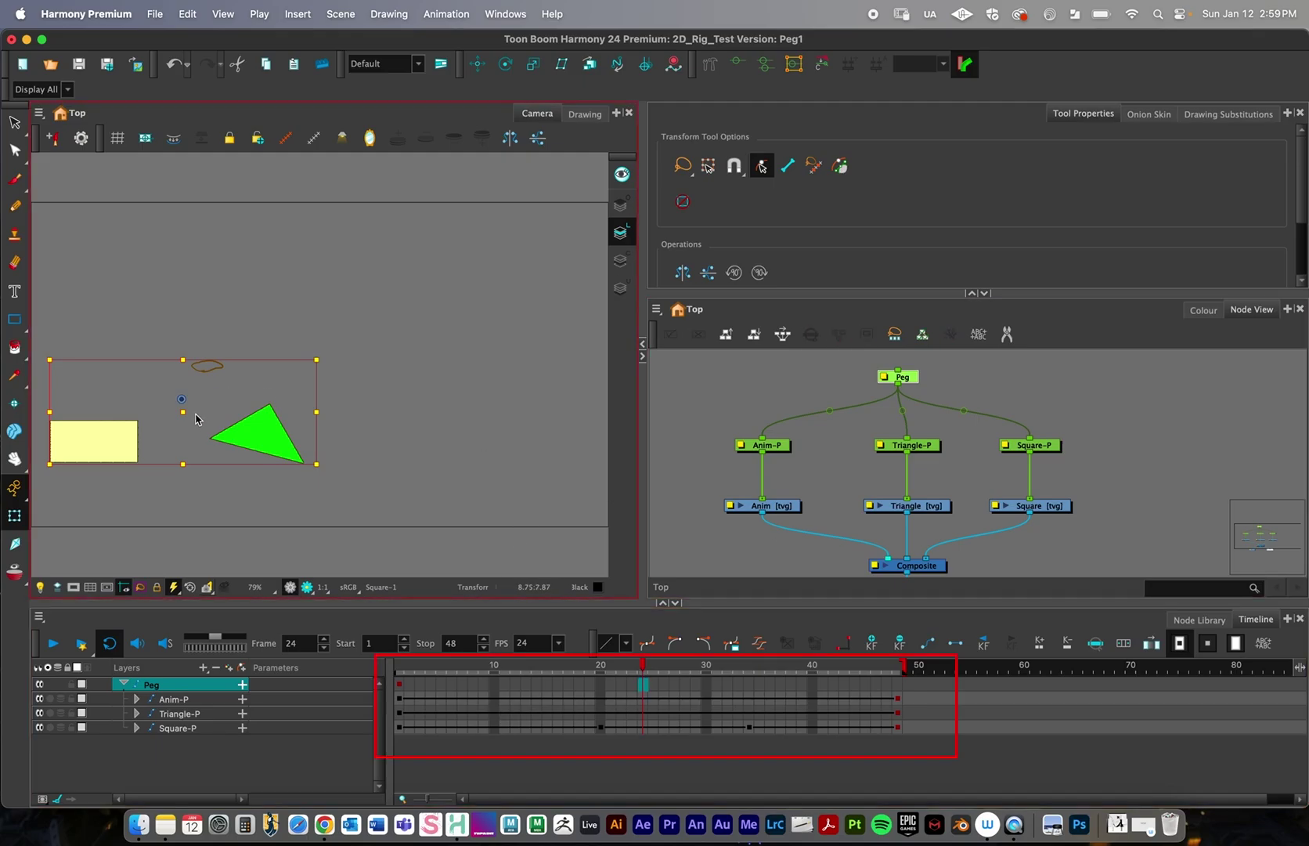
{"action": "mouse_move", "coordinate": [192, 421]}
{"action": "left_mouse_down"}
{"action": "mouse_move", "coordinate": [323, 330]}
{"action": "mouse_move", "coordinate": [339, 289]}
{"action": "left_mouse_up"}
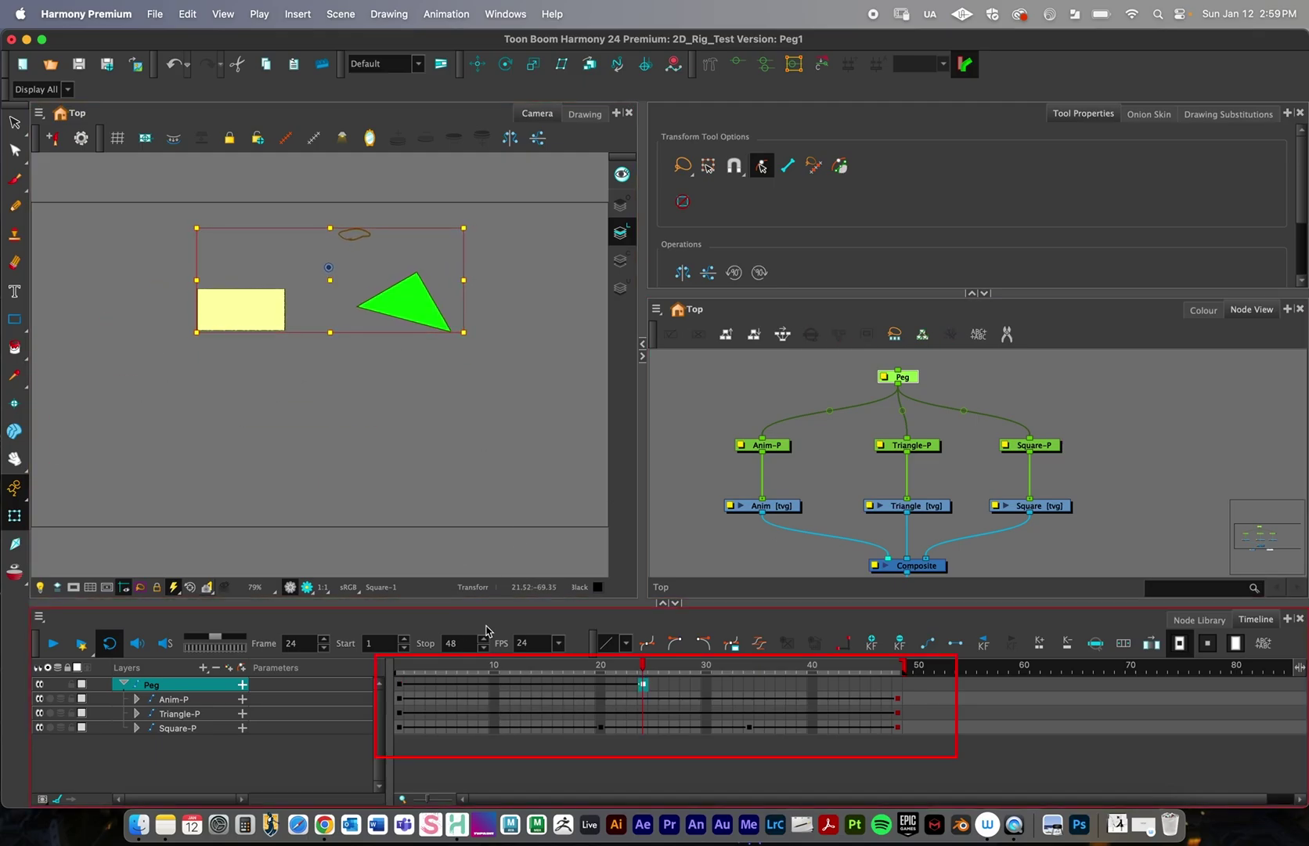
{"action": "left_click_drag", "start_coordinate": [641, 669], "coordinate": [900, 691]}
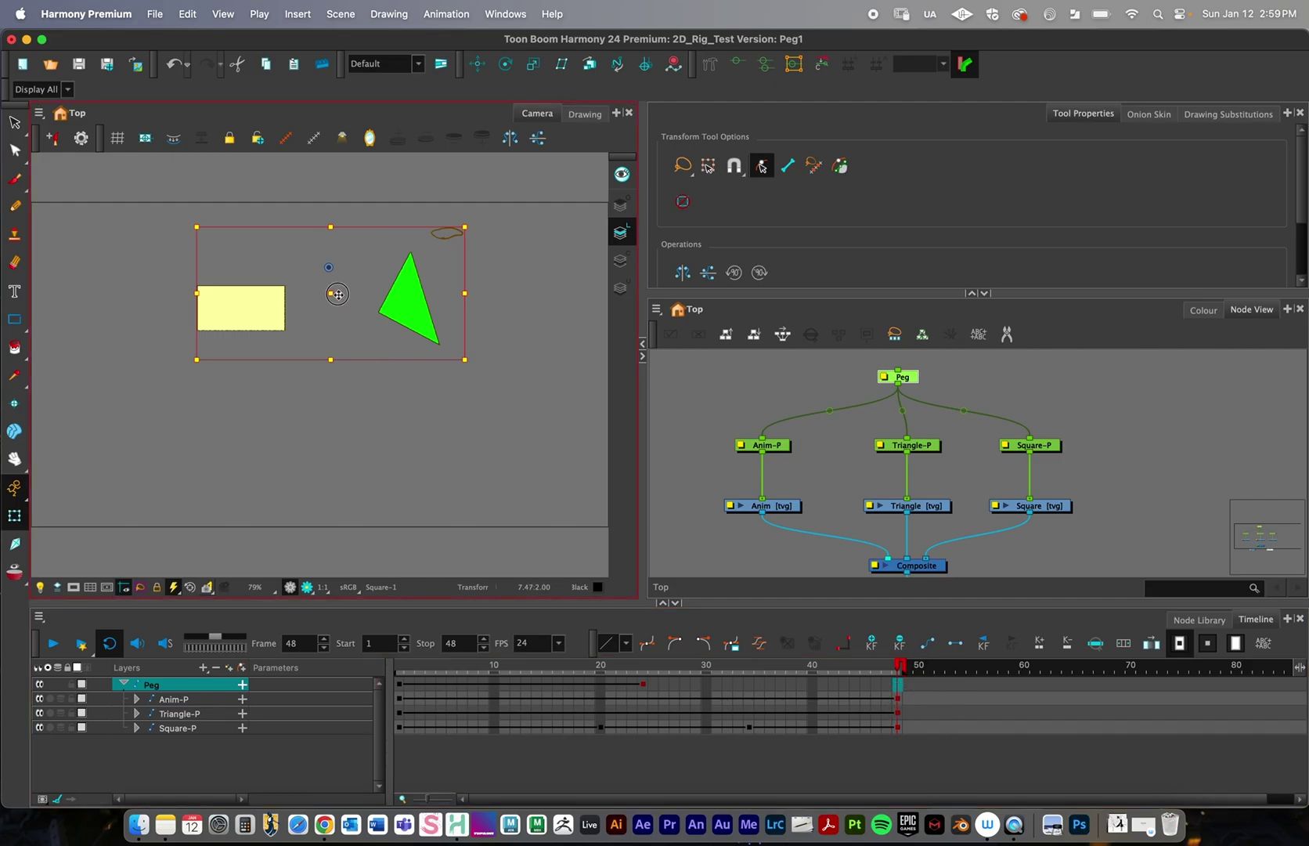
{"action": "mouse_move", "coordinate": [338, 294]}
{"action": "left_mouse_down"}
{"action": "mouse_move", "coordinate": [476, 439]}
{"action": "mouse_move", "coordinate": [453, 436]}
{"action": "left_mouse_up"}
{"action": "left_click_drag", "start_coordinate": [311, 365], "coordinate": [287, 329]}
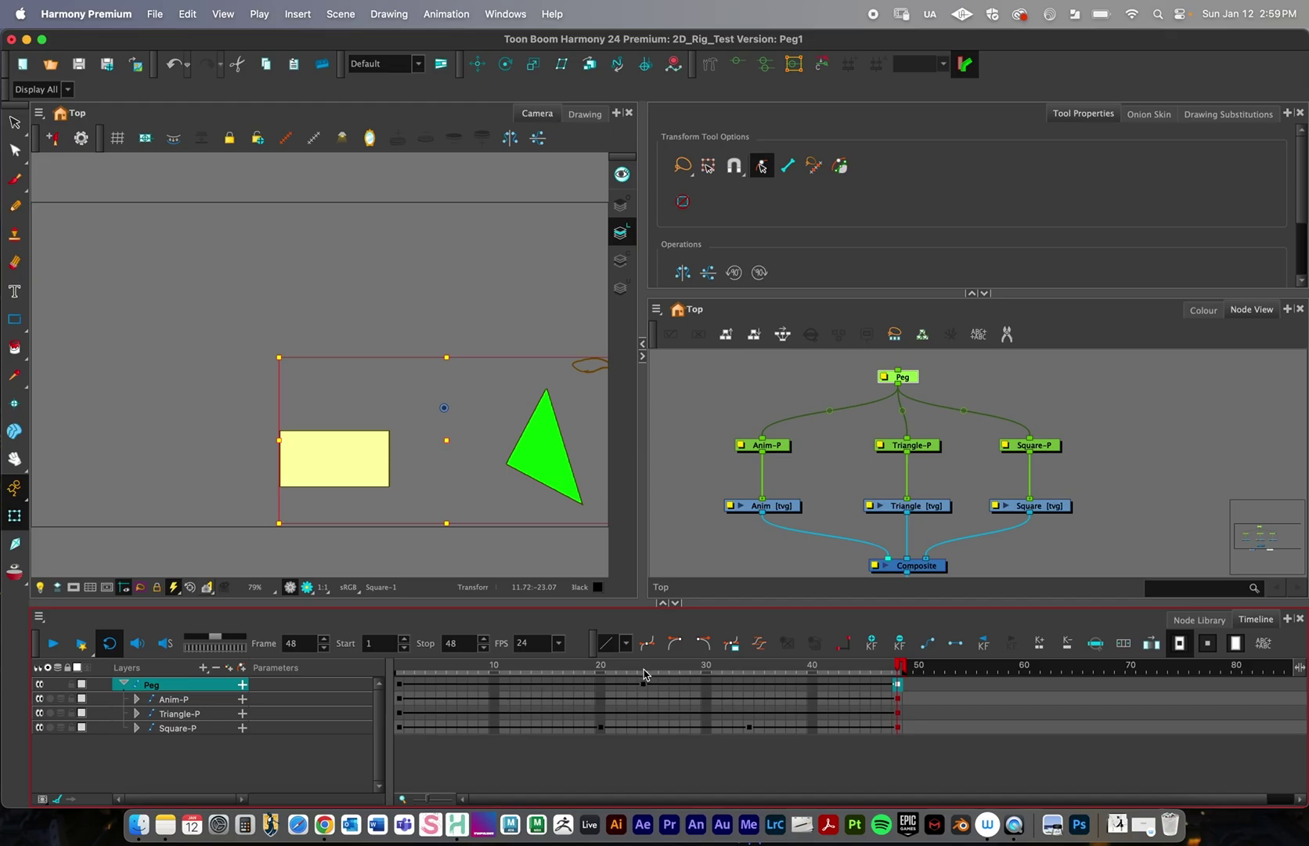
{"action": "left_click", "coordinate": [62, 639]}
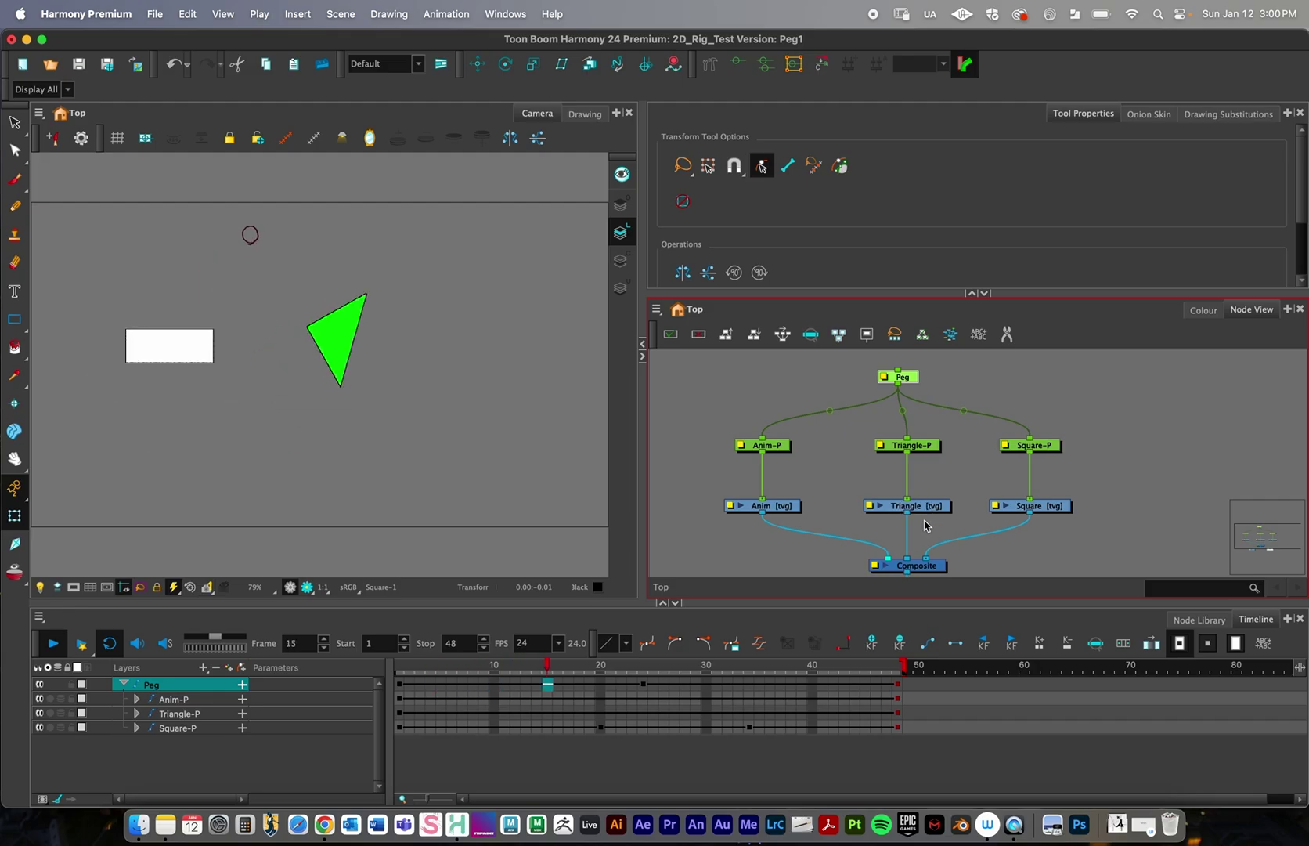
{"action": "left_click", "coordinate": [717, 512]}
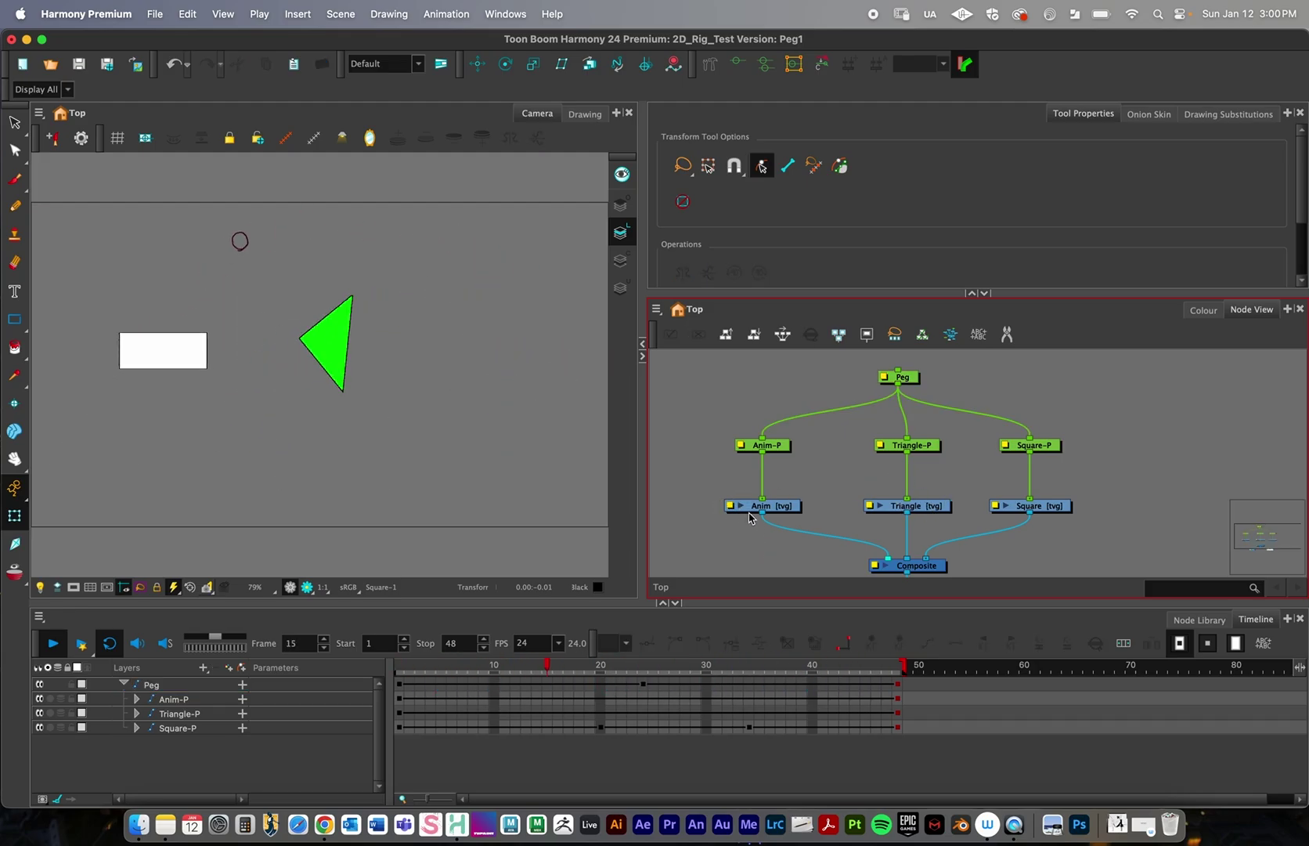
{"action": "left_click_drag", "start_coordinate": [1112, 533], "coordinate": [869, 490]}
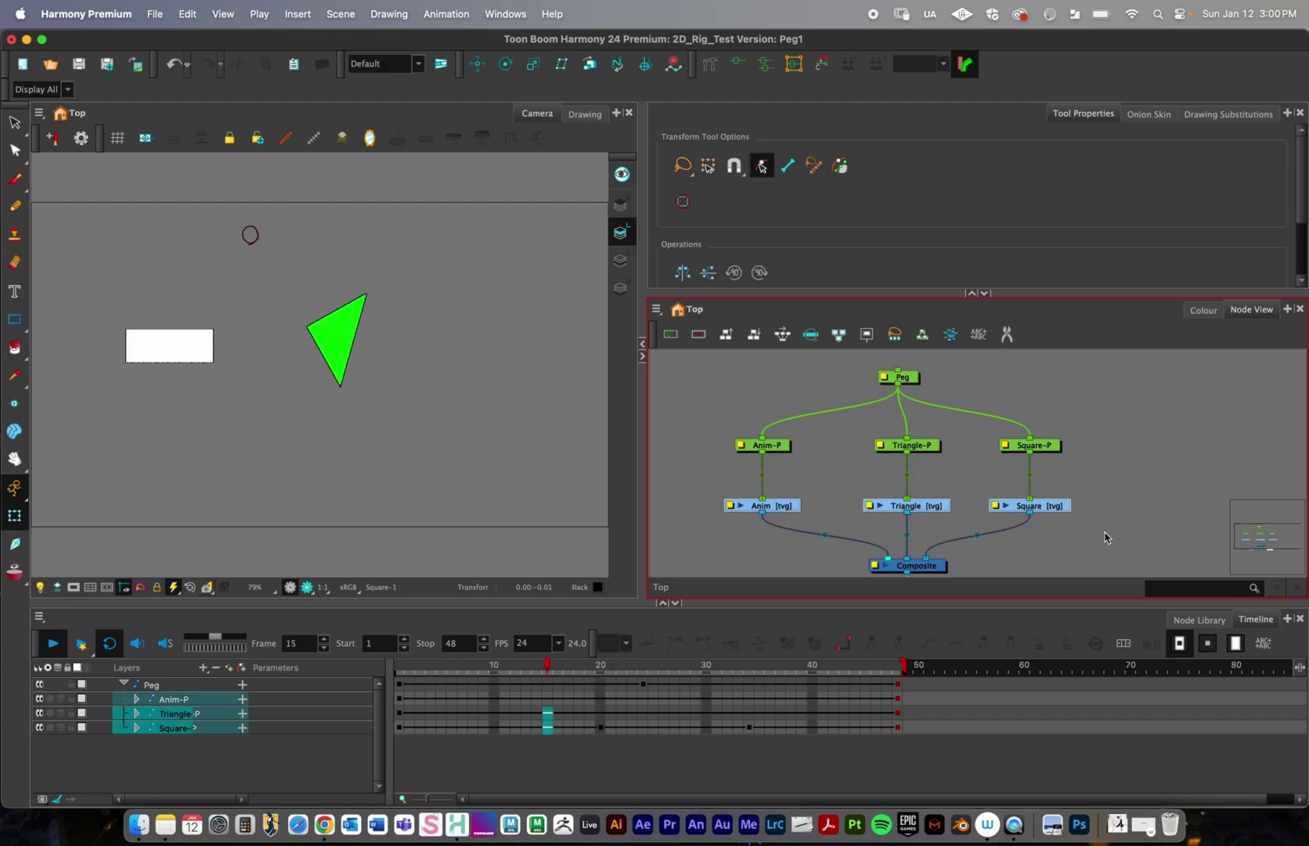